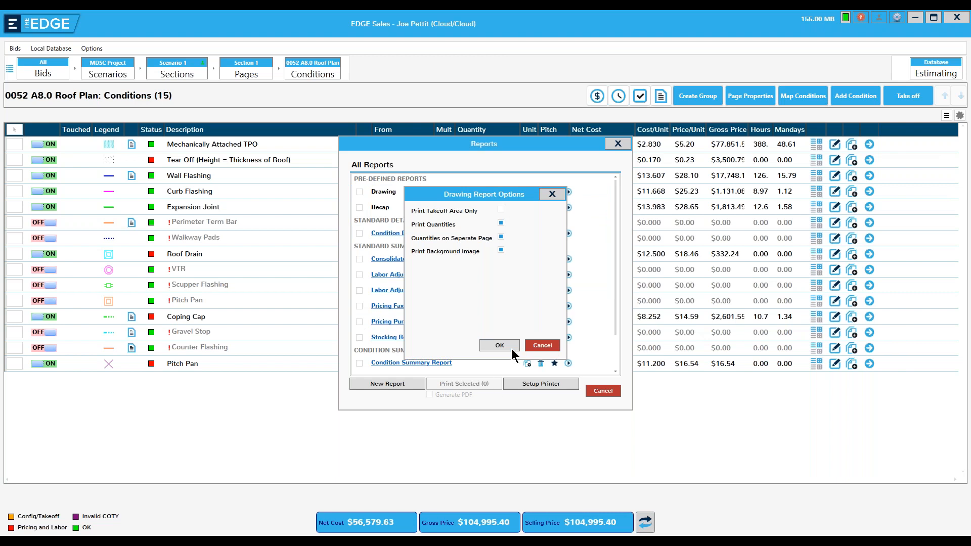
# - Confirm the drawing report options, view both pages of the roof plan report, then close the preview
pyautogui.click(509, 345)
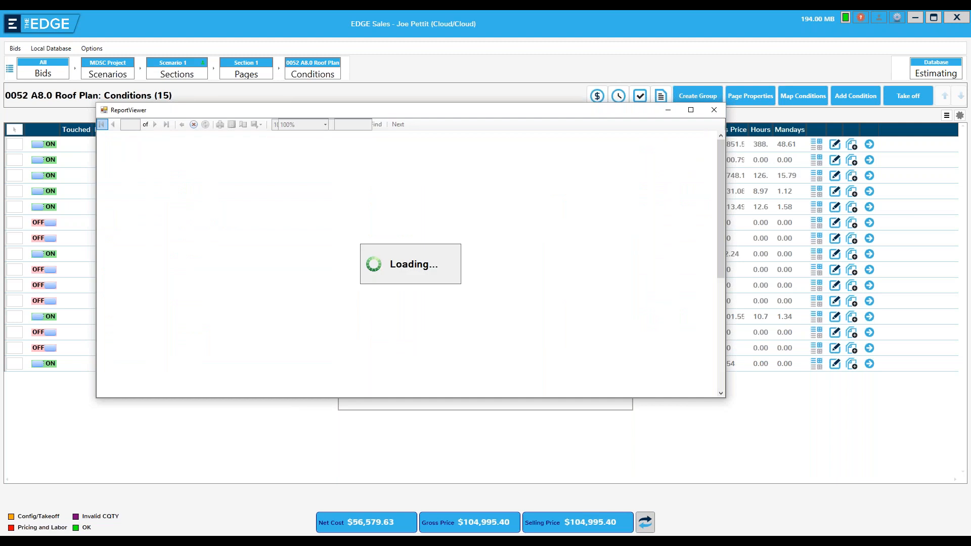
pyautogui.moveTo(715, 213)
pyautogui.mouseDown()
pyautogui.moveTo(711, 302)
pyautogui.moveTo(709, 229)
pyautogui.mouseUp()
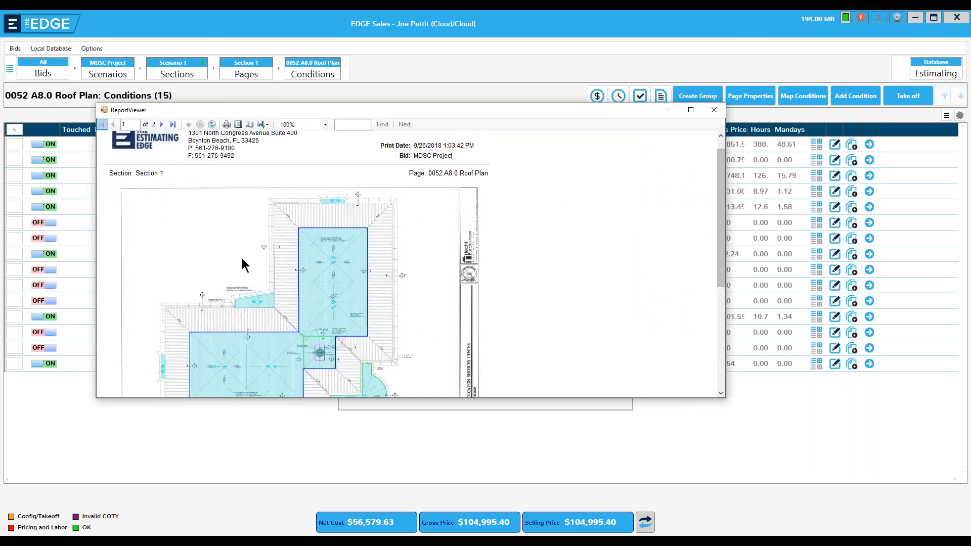
pyautogui.click(161, 124)
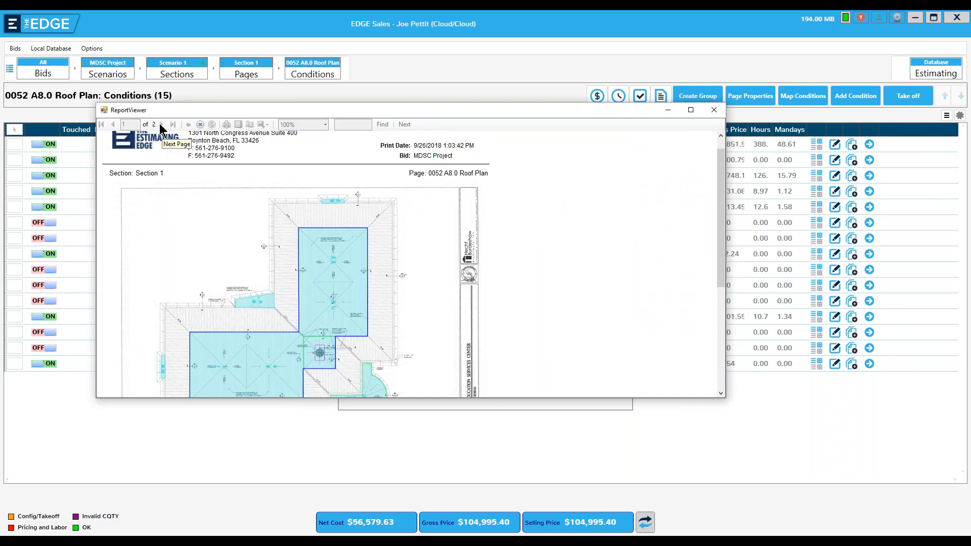
pyautogui.click(714, 110)
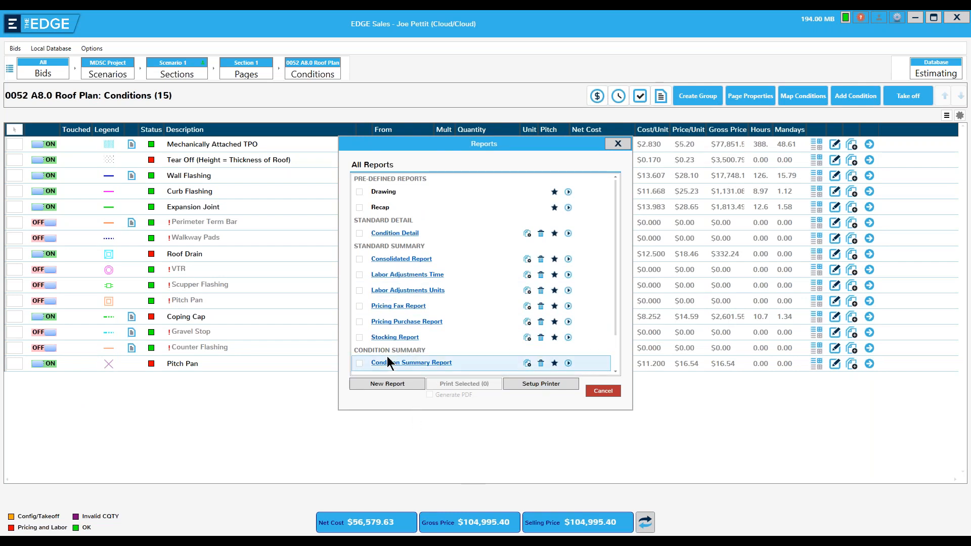
# - Select the Consolidated, Recap, Stocking and Drawing reports with Generate PDF on and print all four
pyautogui.click(360, 259)
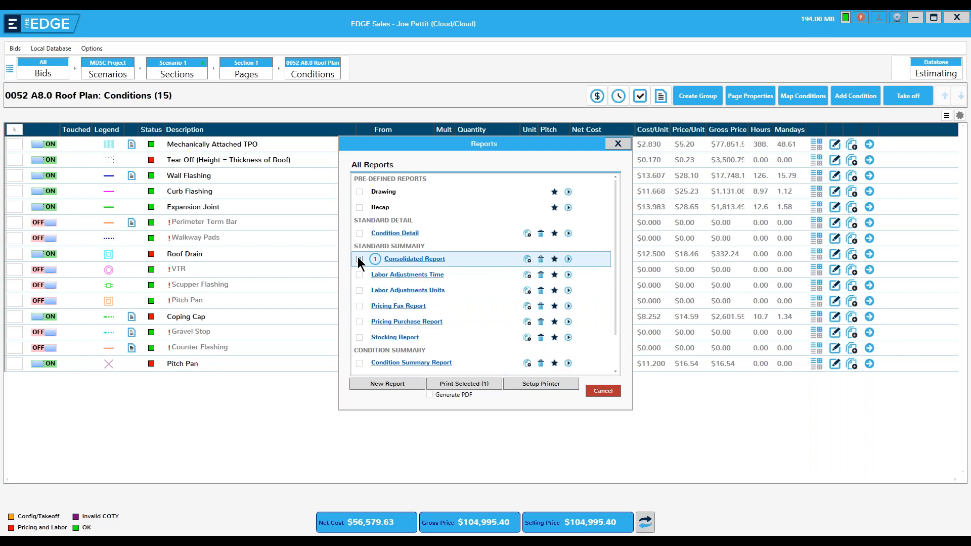
pyautogui.click(360, 208)
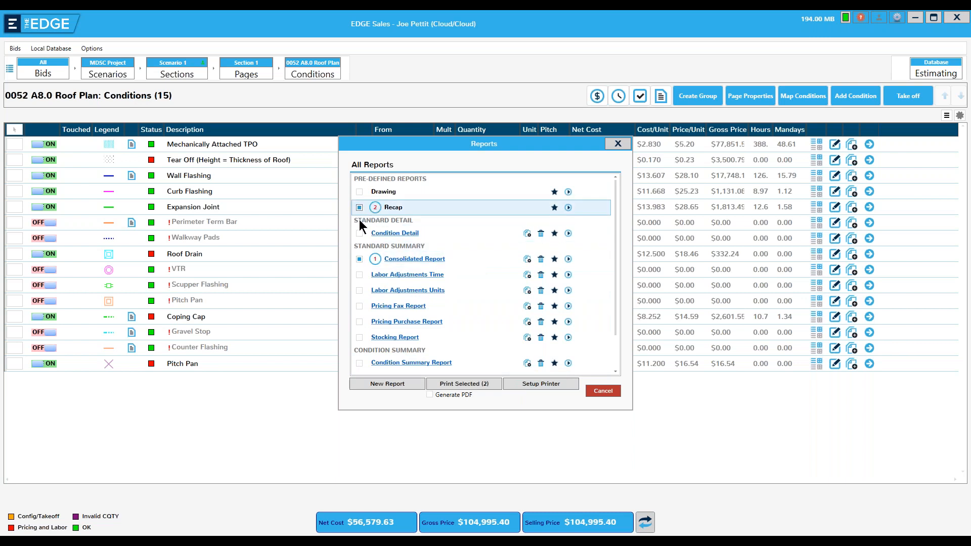
pyautogui.click(360, 337)
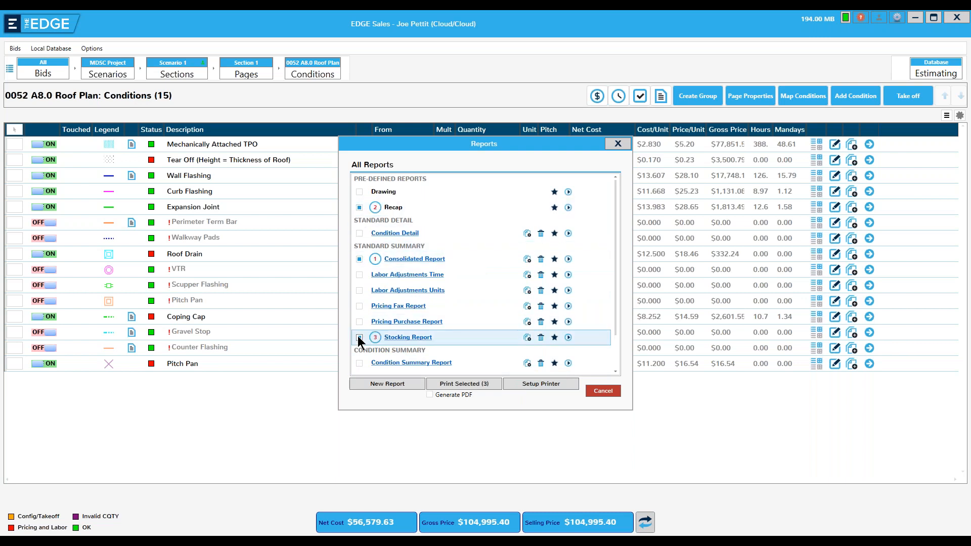
pyautogui.click(359, 192)
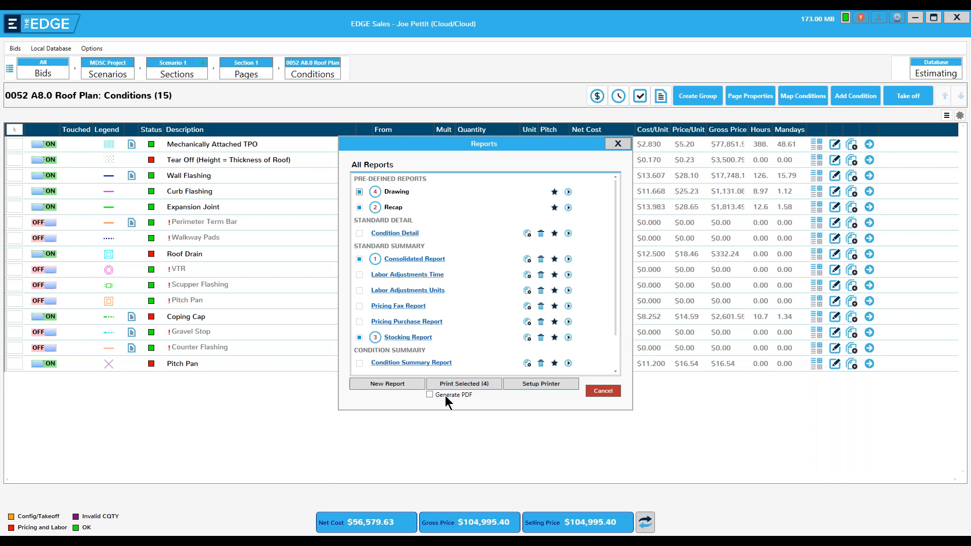
pyautogui.click(429, 395)
pyautogui.click(458, 384)
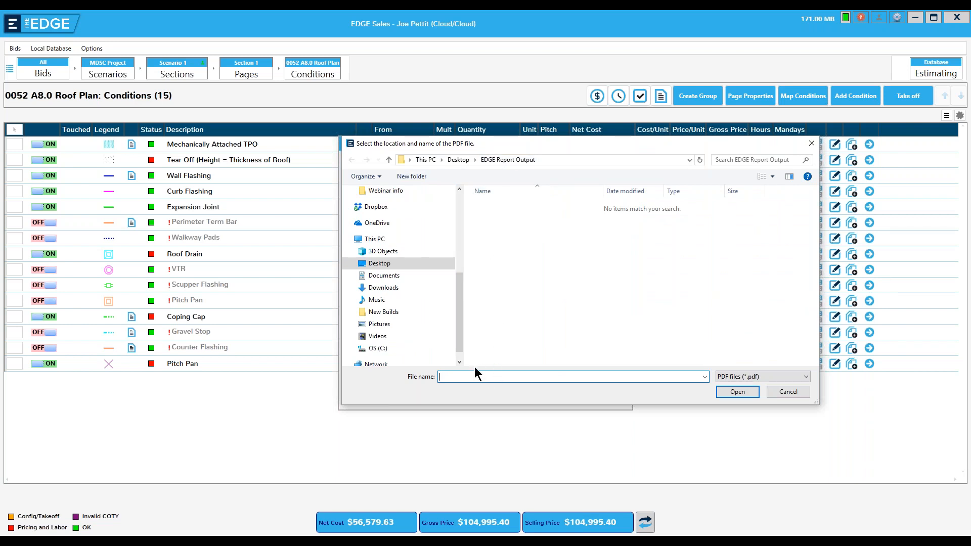
# - Save the combined PDF as 'Test Report' in Desktop > EDGE Report Output
pyautogui.click(381, 265)
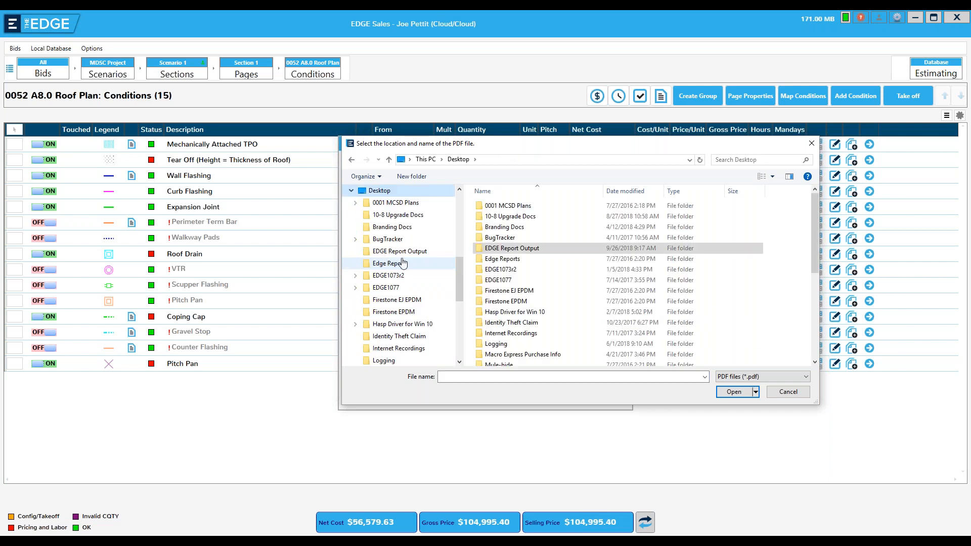
pyautogui.doubleClick(514, 248)
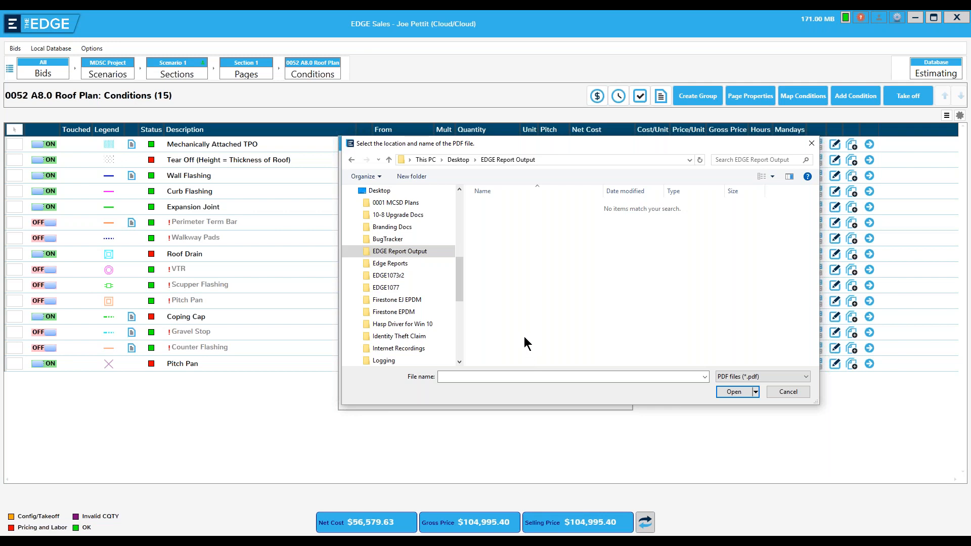
pyautogui.click(488, 378)
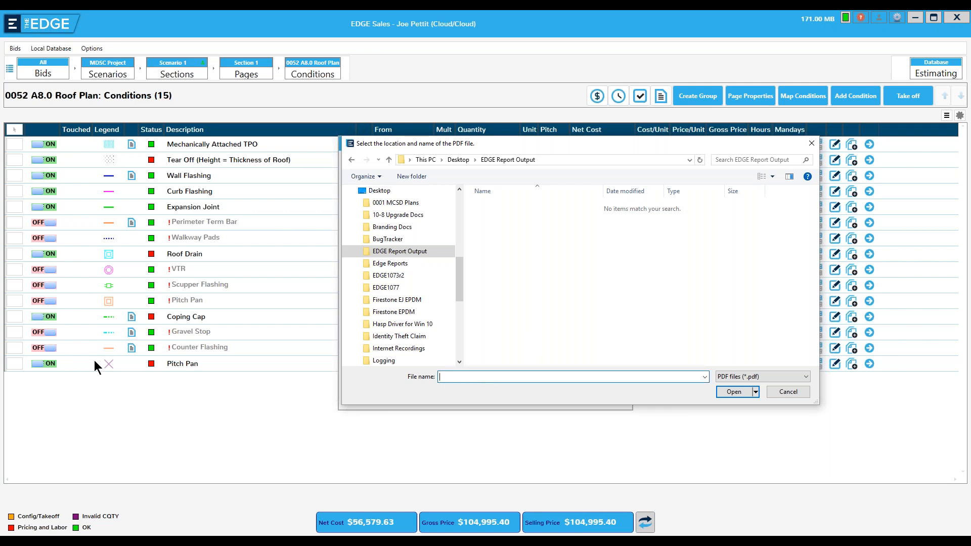
pyautogui.write('Test Report')
pyautogui.click(732, 390)
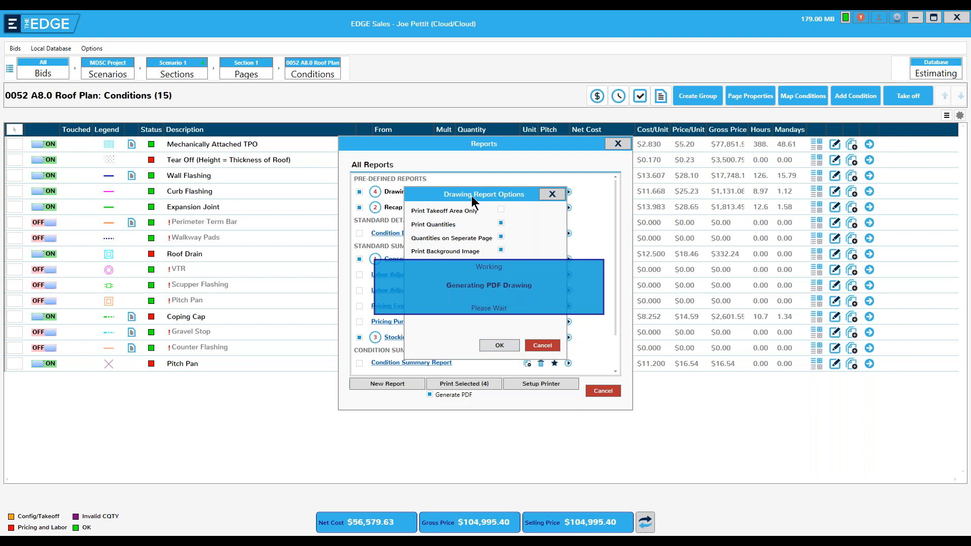
# - Wait for the PDF drawing to finish generating, then close the Reports window
pyautogui.moveTo(472, 201)
pyautogui.mouseDown()
pyautogui.moveTo(472, 158)
pyautogui.moveTo(477, 196)
pyautogui.mouseUp()
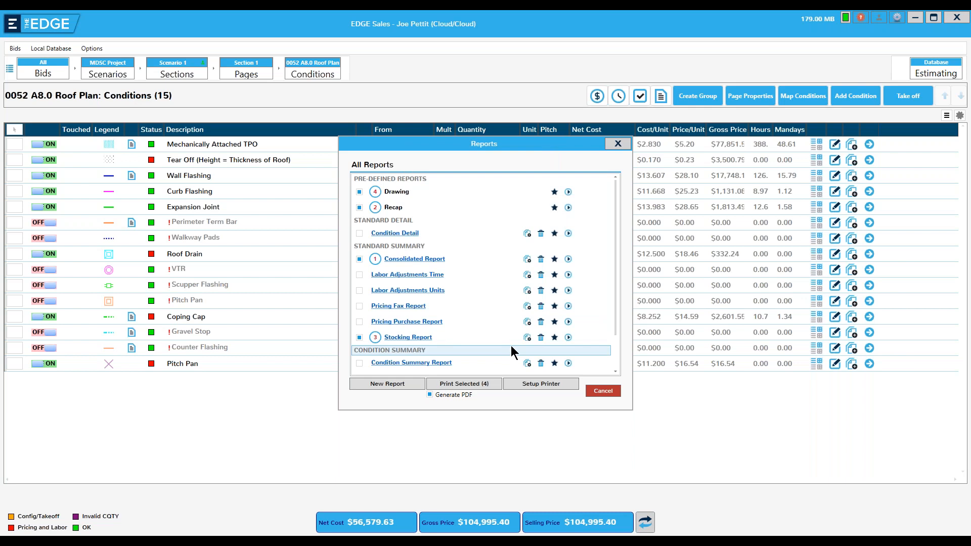
pyautogui.click(618, 144)
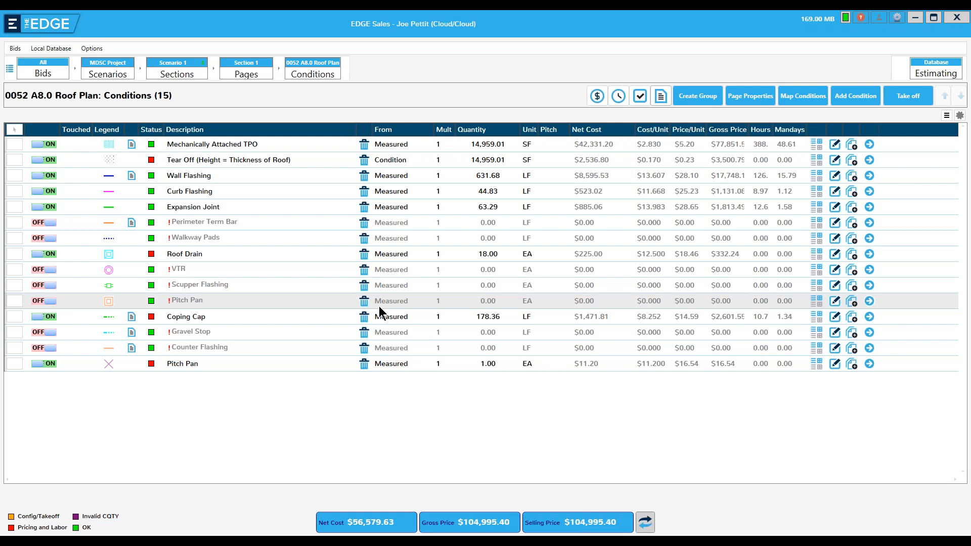
# - Launch File Explorer and open Test Report.pdf from the EDGE Report Output folder
pyautogui.press('super')
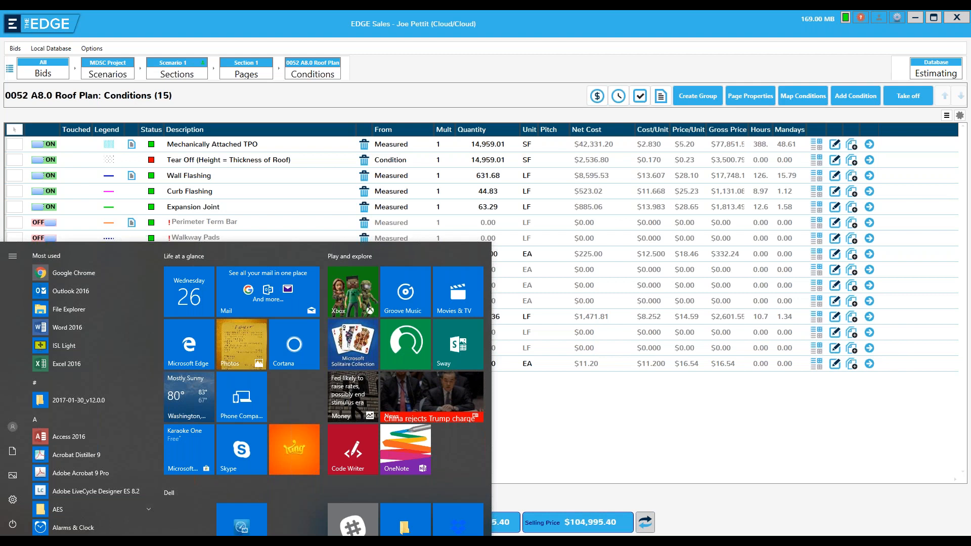
pyautogui.click(353, 521)
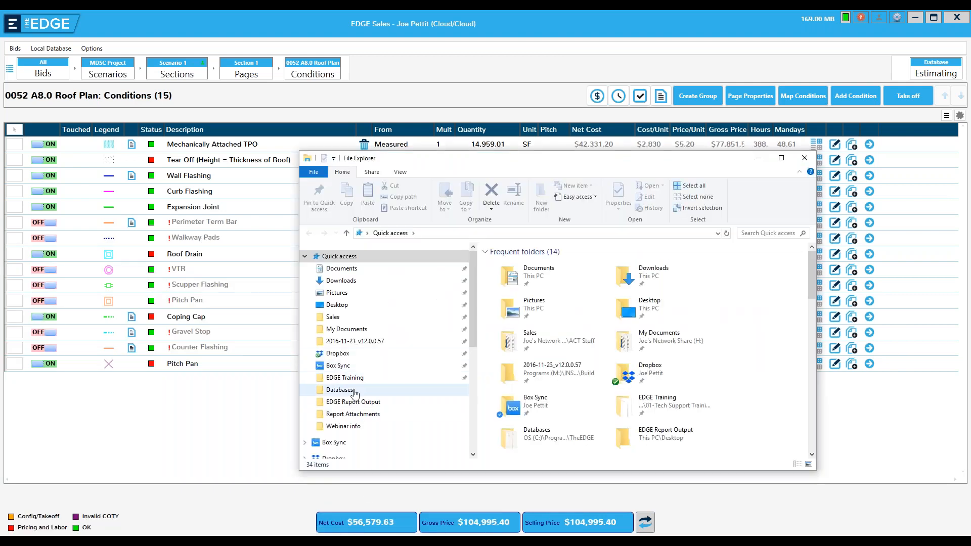
pyautogui.click(357, 404)
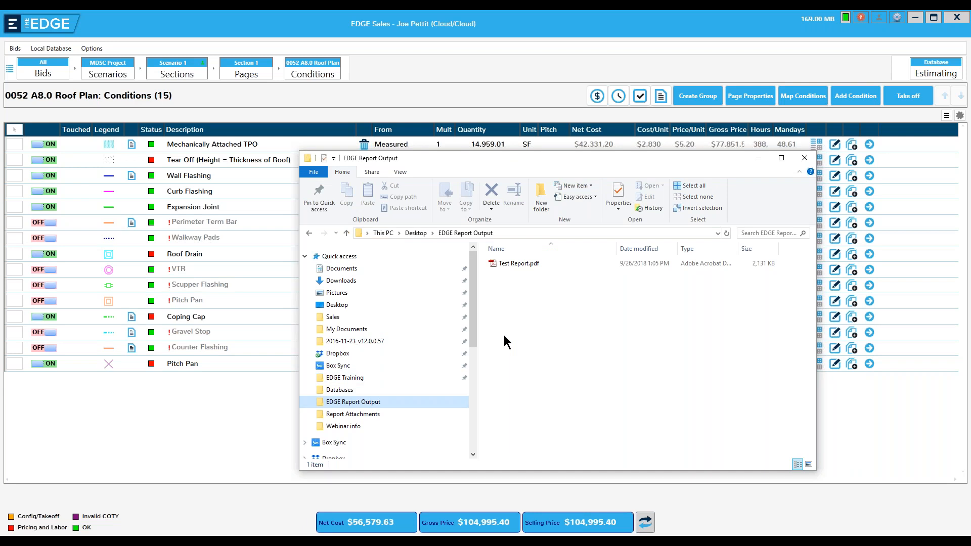
pyautogui.click(514, 261)
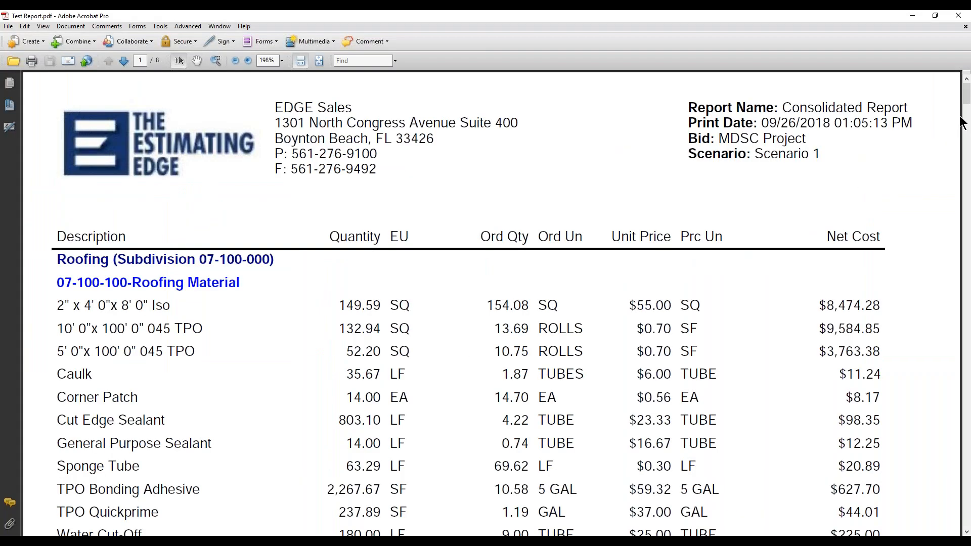
# - Scroll through the 8-page Consolidated Report to the final legend page and close Acrobat
pyautogui.moveTo(966, 99)
pyautogui.mouseDown()
pyautogui.moveTo(952, 291)
pyautogui.moveTo(960, 496)
pyautogui.moveTo(966, 468)
pyautogui.mouseUp()
pyautogui.click(960, 16)
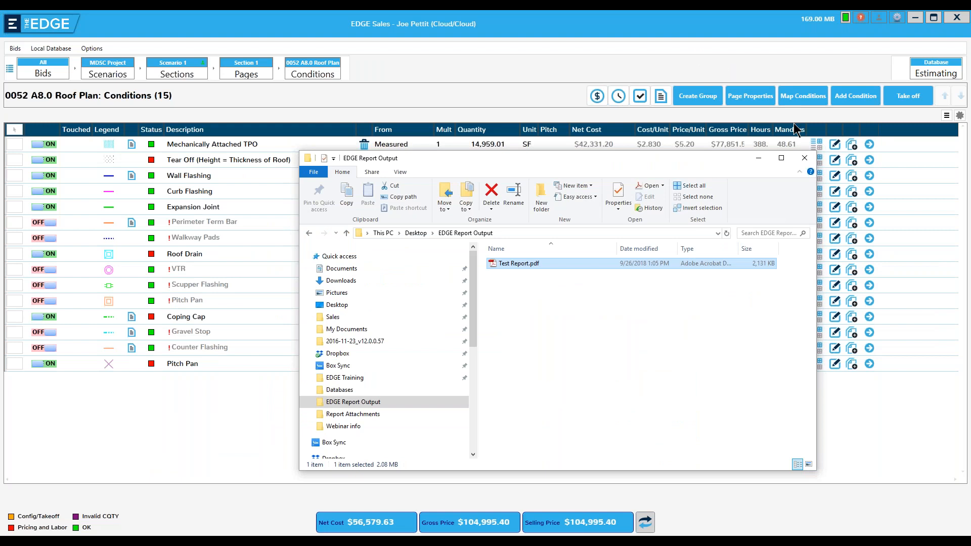
# - Close Explorer, run the Recap report for MDSC Project Scenario 1, and list its export formats
pyautogui.click(803, 159)
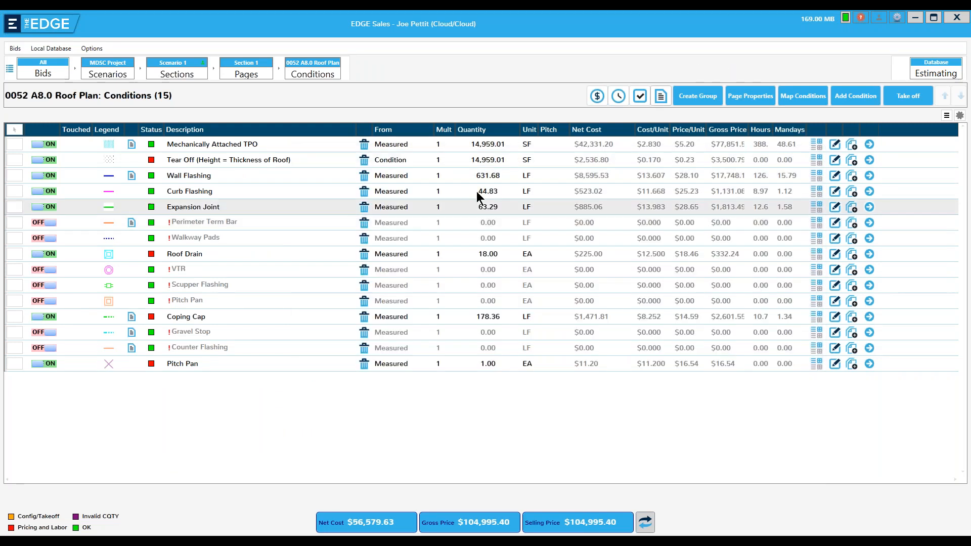
pyautogui.click(660, 96)
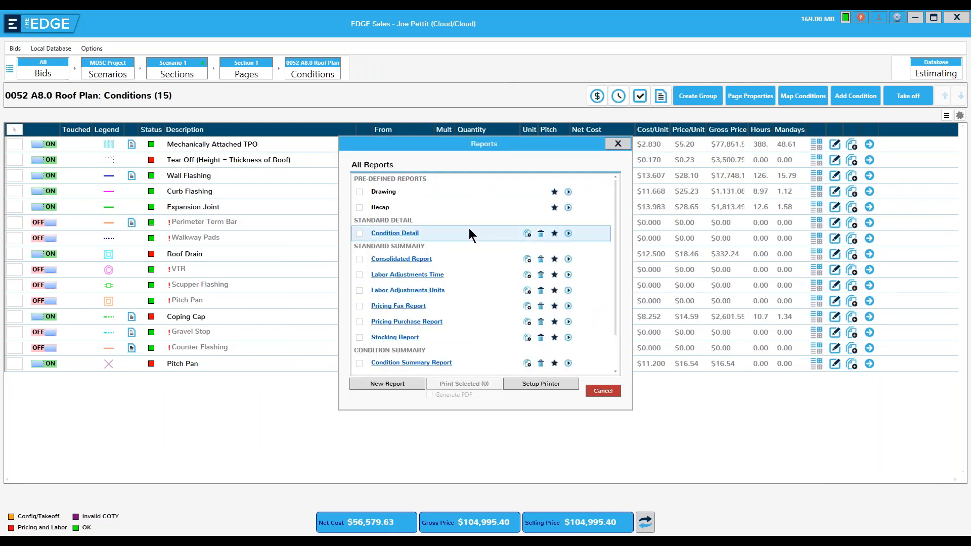
pyautogui.click(568, 208)
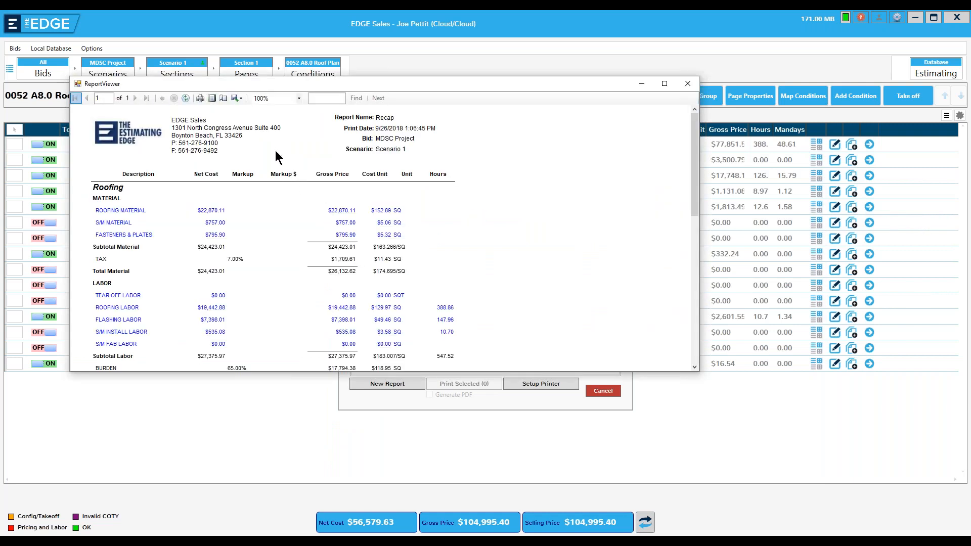
pyautogui.click(241, 99)
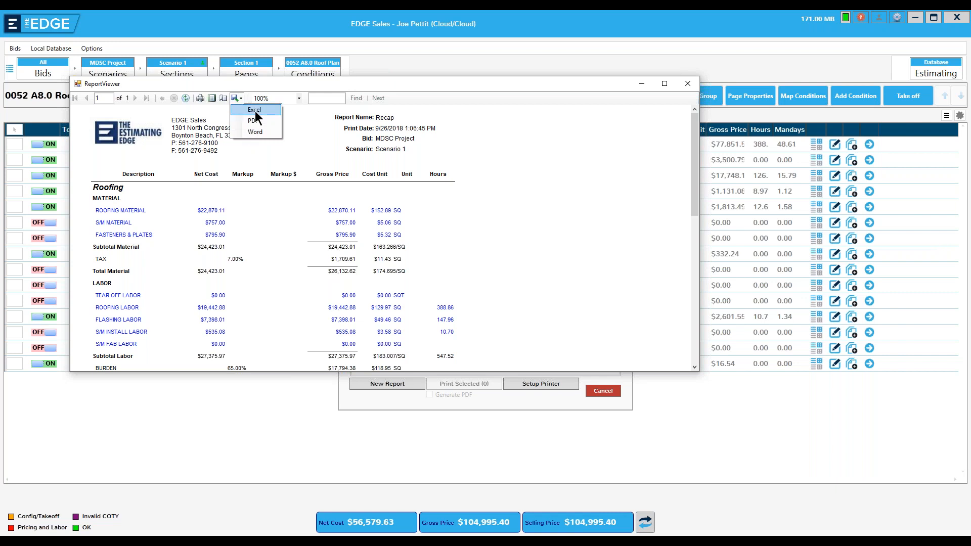
# - Export the Recap report to Excel as 'Recap' in EDGE Report Output and close the viewer
pyautogui.click(256, 110)
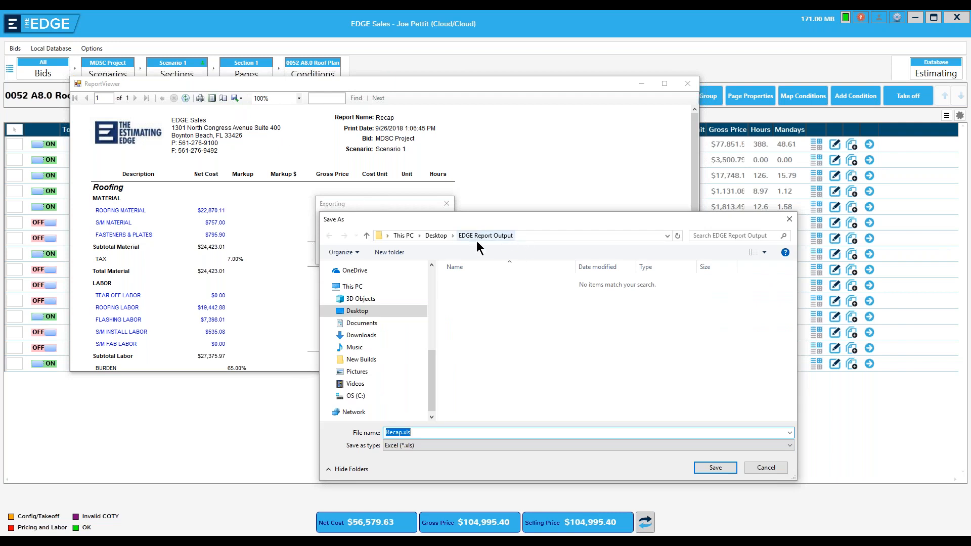
pyautogui.write('Recap')
pyautogui.click(719, 466)
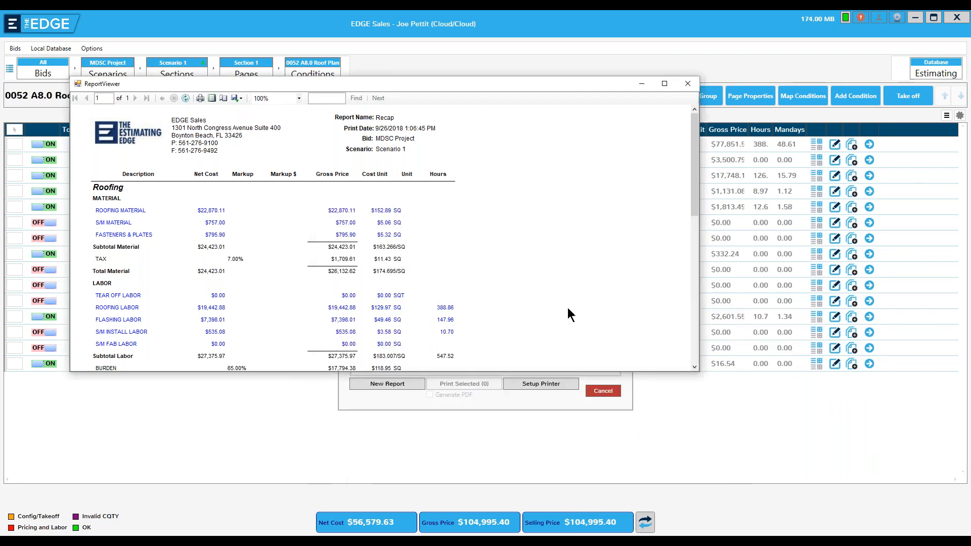
pyautogui.click(688, 84)
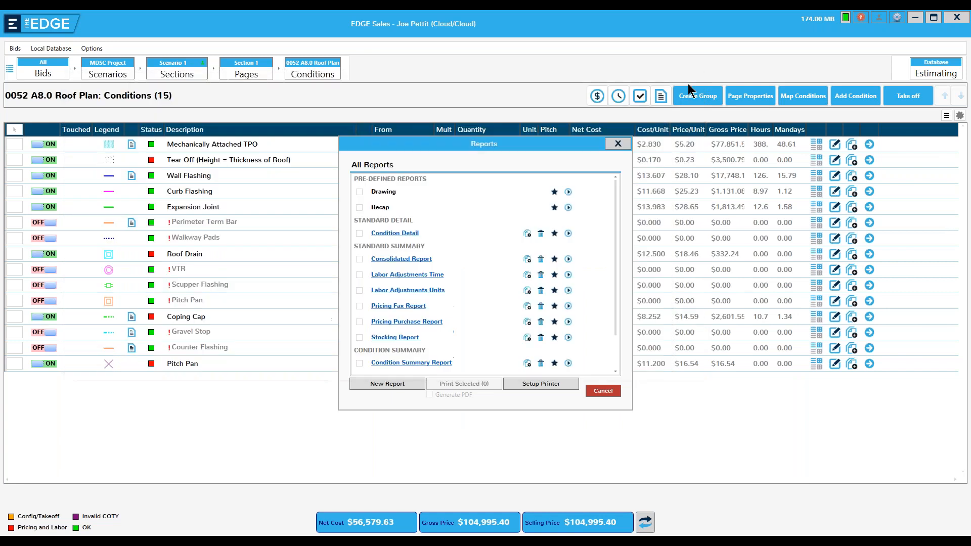
# - Close the Reports window and open Recap.xls from EDGE Report Output in Excel
pyautogui.click(617, 144)
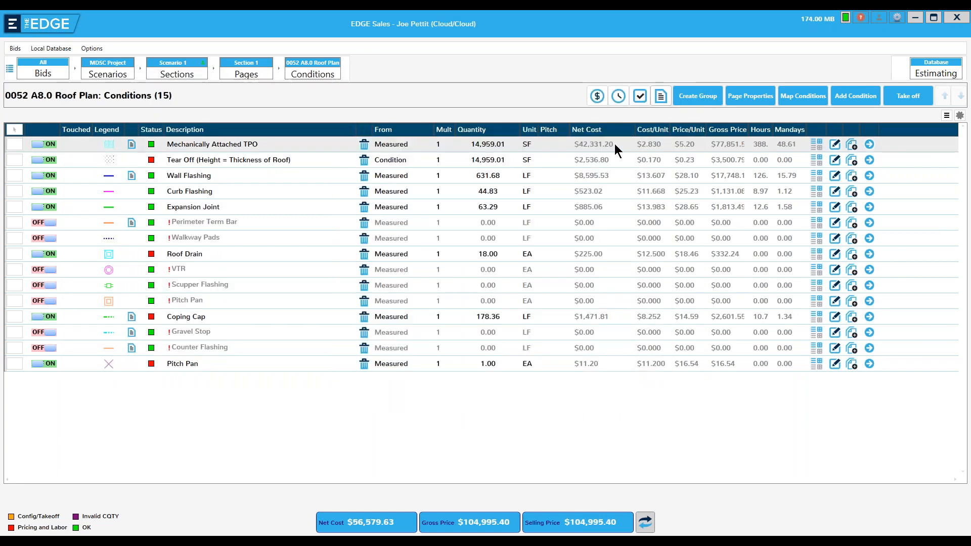
pyautogui.press('super')
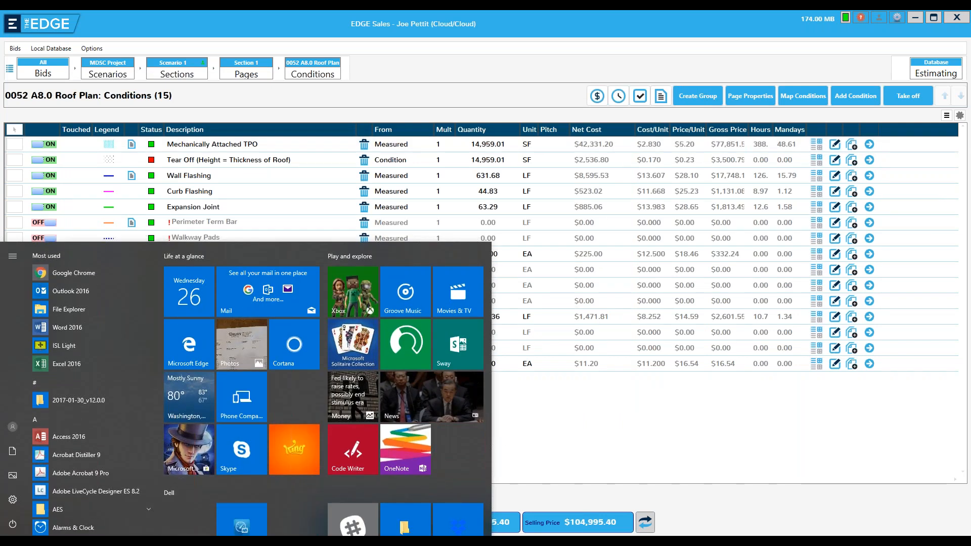
pyautogui.press('super+e')
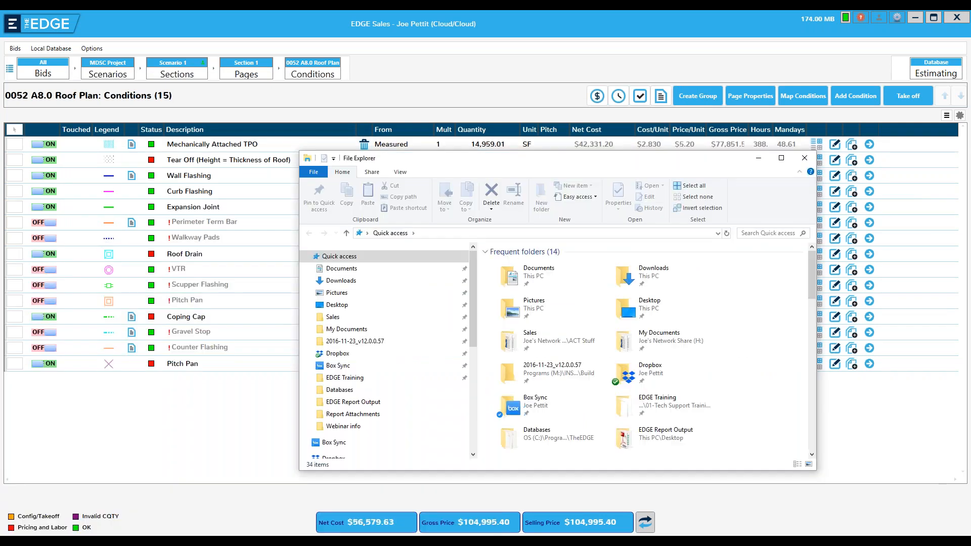
pyautogui.click(368, 403)
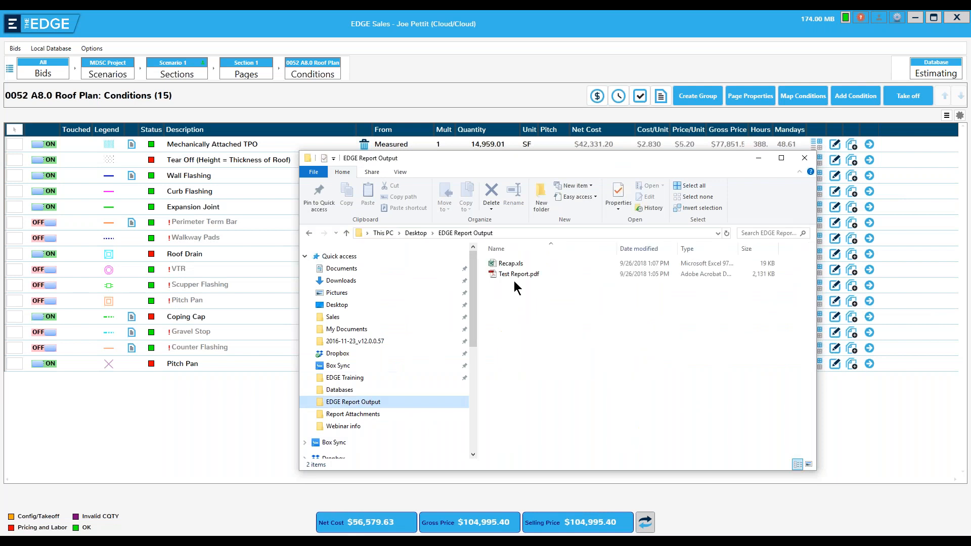
pyautogui.click(514, 263)
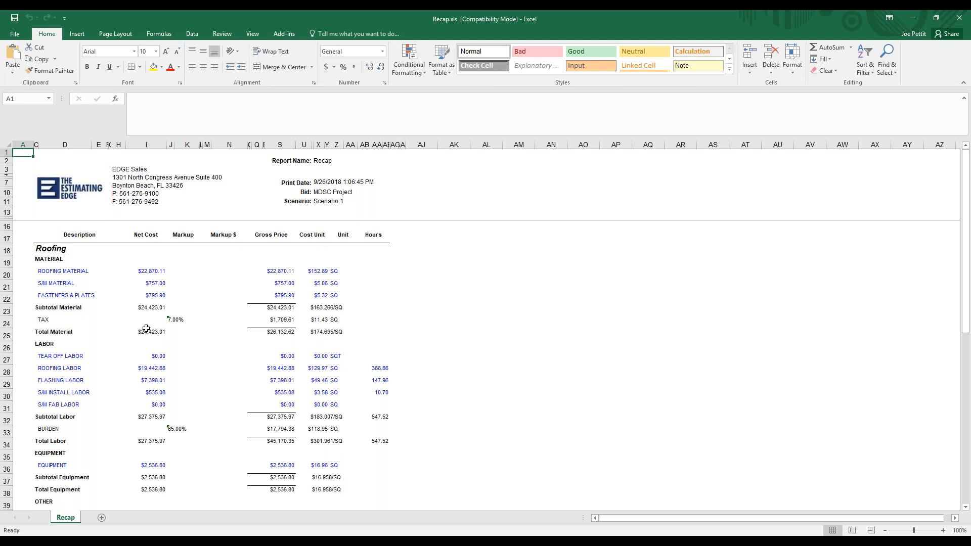
# - Scroll through the Recap sheet's Roofing material, labor and equipment costs, then close Excel
pyautogui.moveTo(963, 243); pyautogui.dragTo(962, 298)
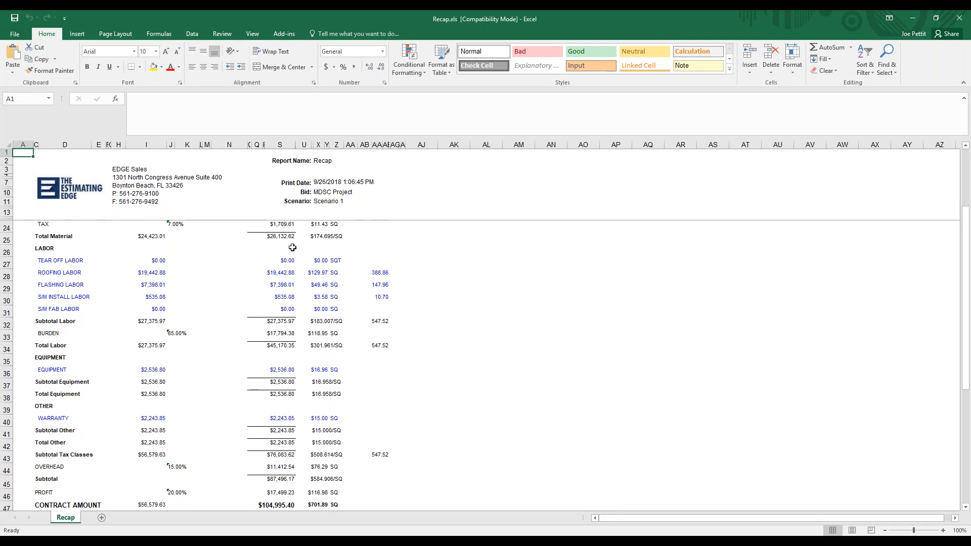
pyautogui.moveTo(967, 298); pyautogui.dragTo(966, 241)
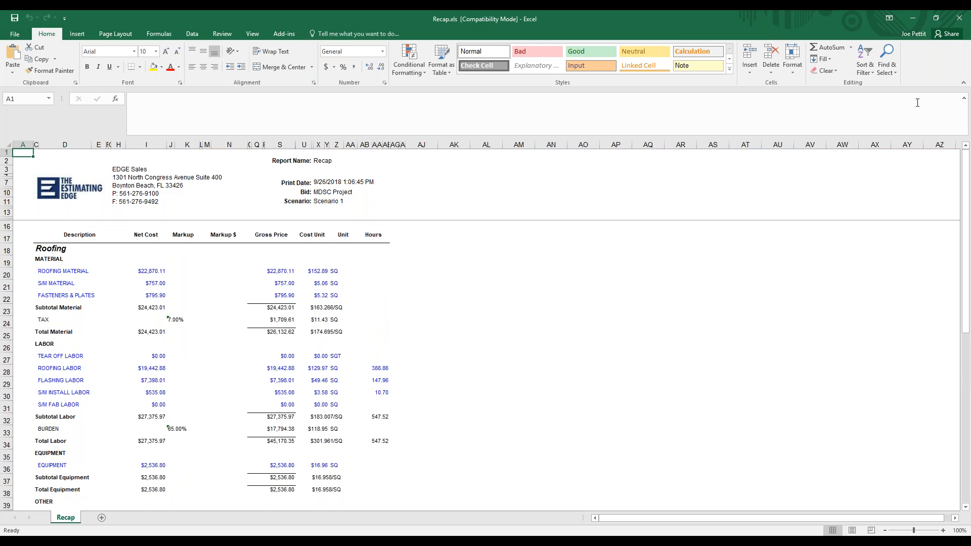
pyautogui.click(960, 20)
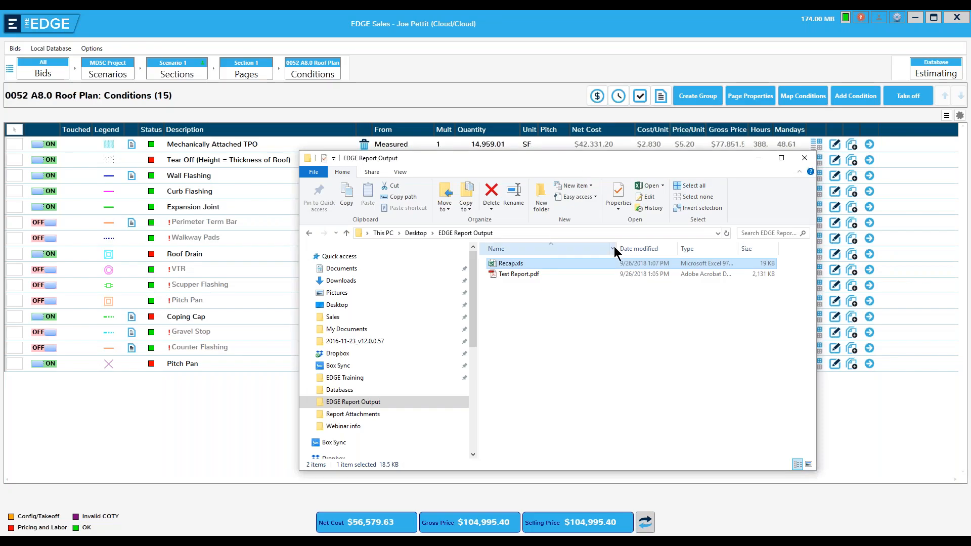
# - Dismiss File Explorer and bring The EDGE's All Reports window back up
pyautogui.click(804, 158)
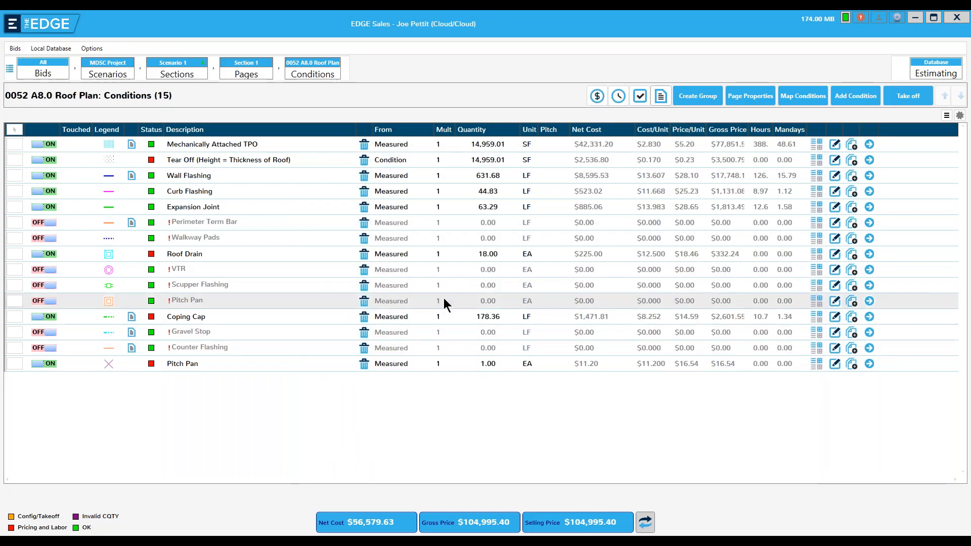
pyautogui.click(659, 97)
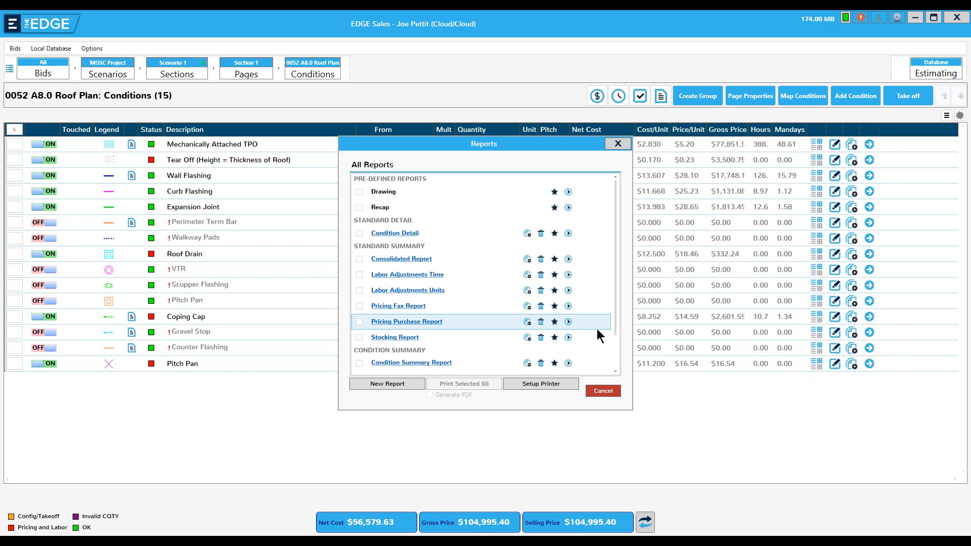
# - Star Consolidated Report, Stocking Report and Drawing as favorites, then close and reopen the reports list
pyautogui.click(555, 259)
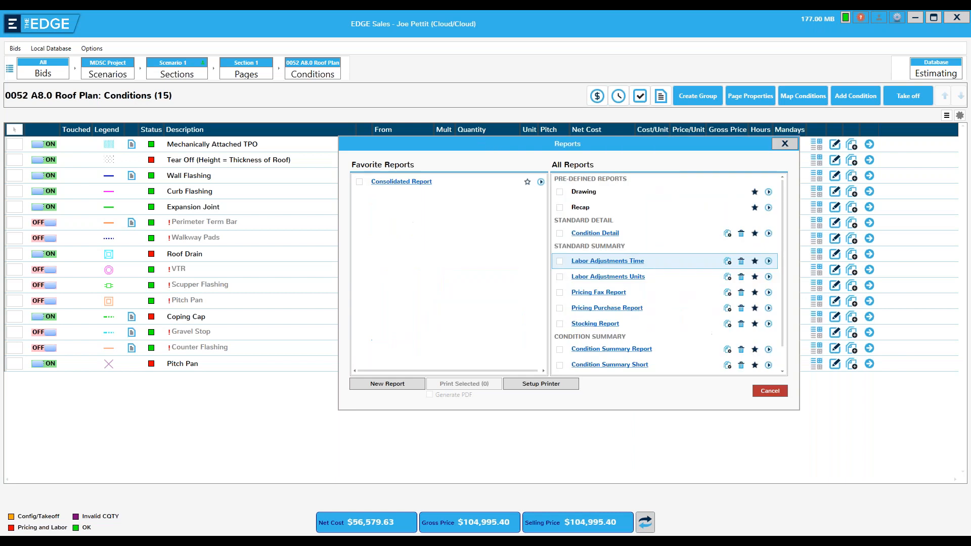
pyautogui.click(755, 325)
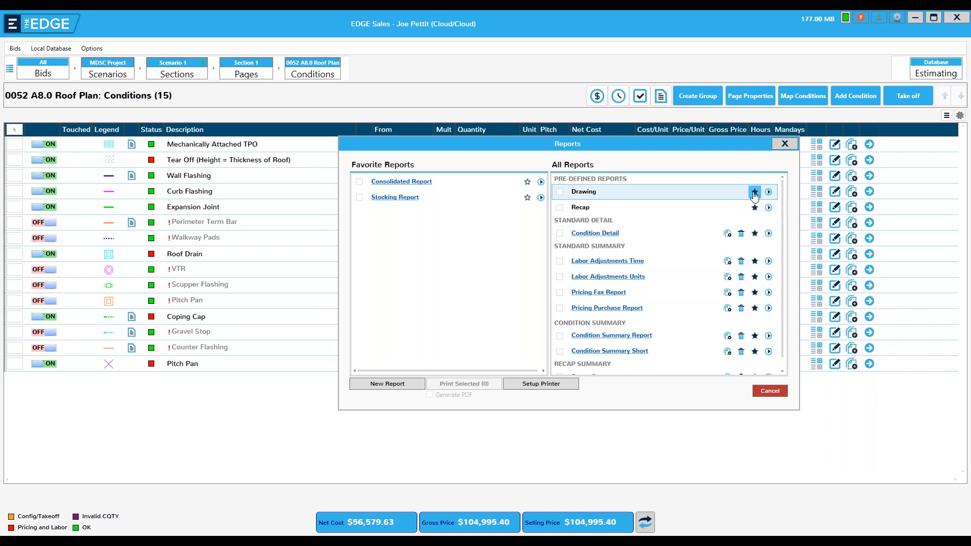
pyautogui.click(755, 192)
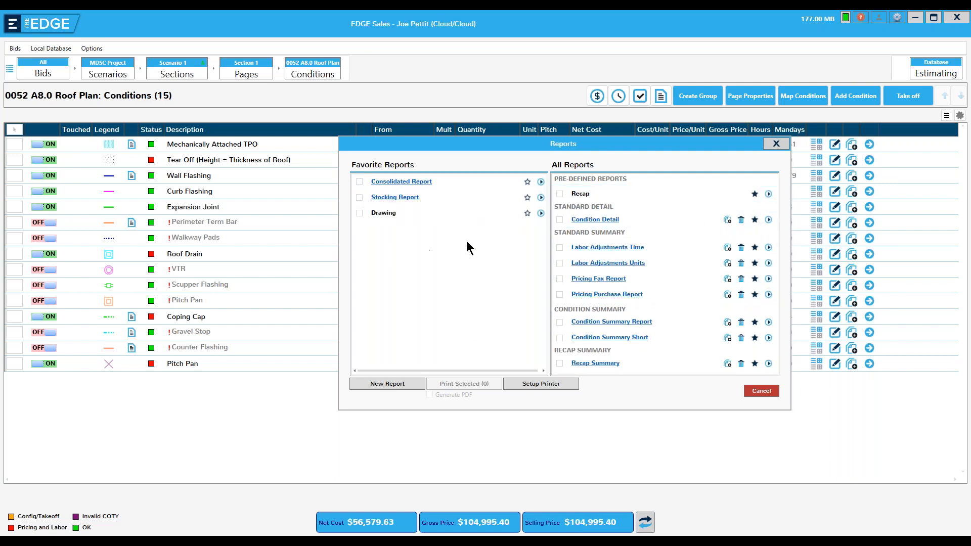
pyautogui.click(527, 213)
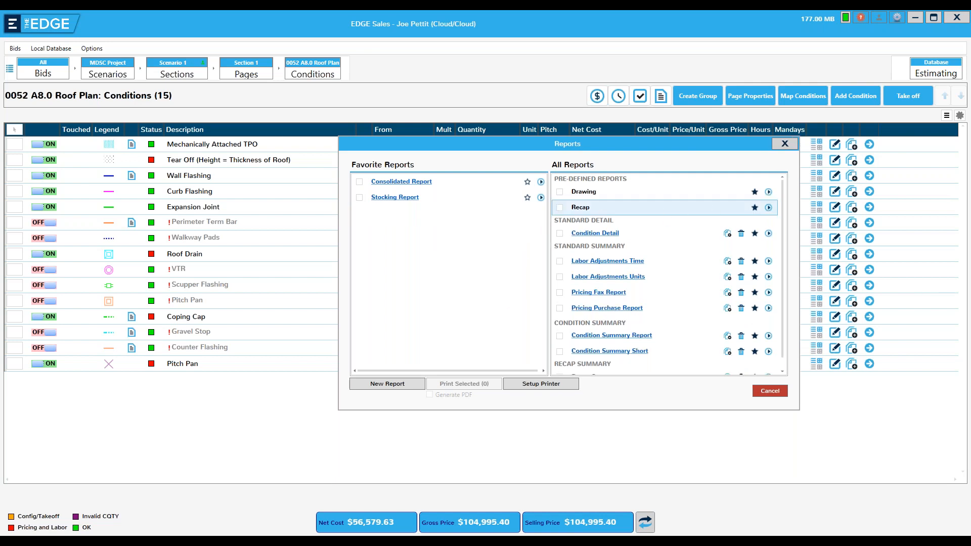
pyautogui.click(755, 192)
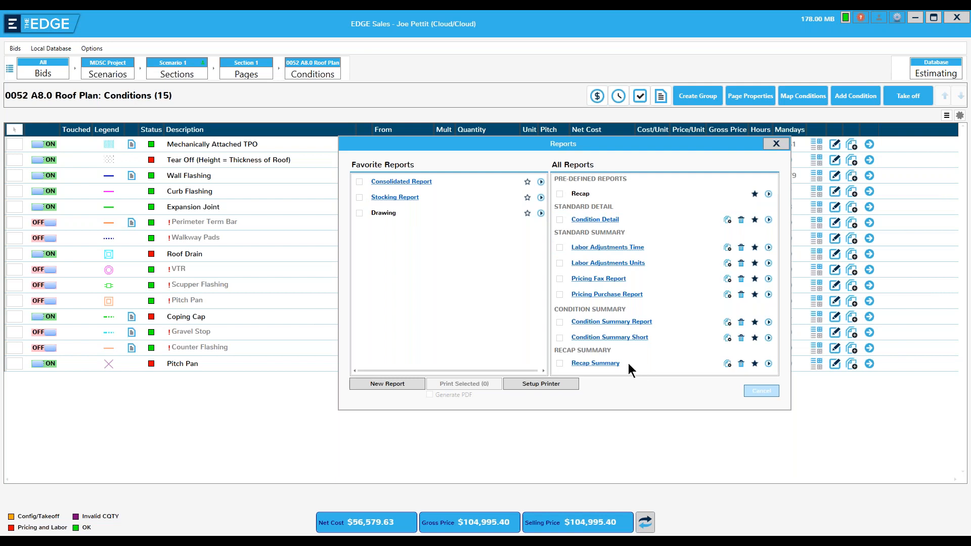
pyautogui.click(762, 390)
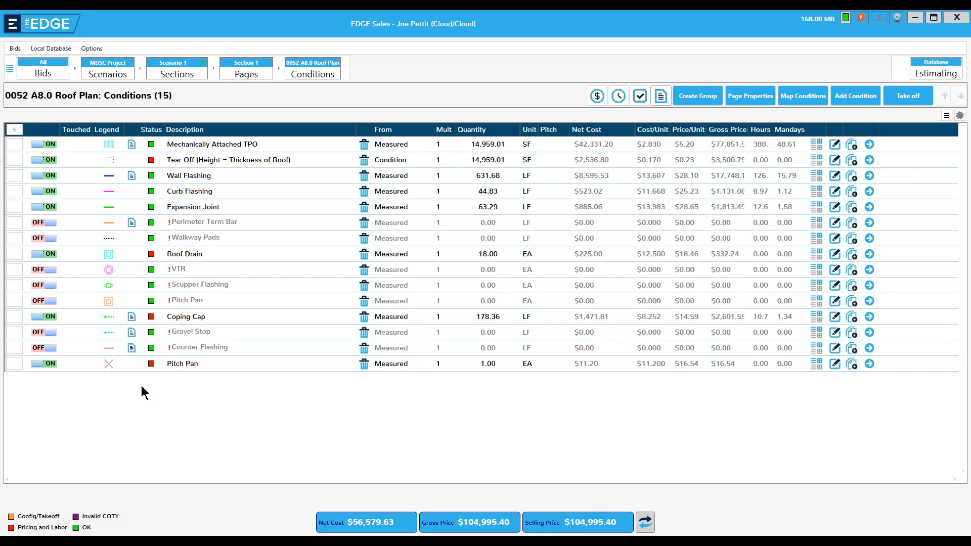
pyautogui.click(661, 96)
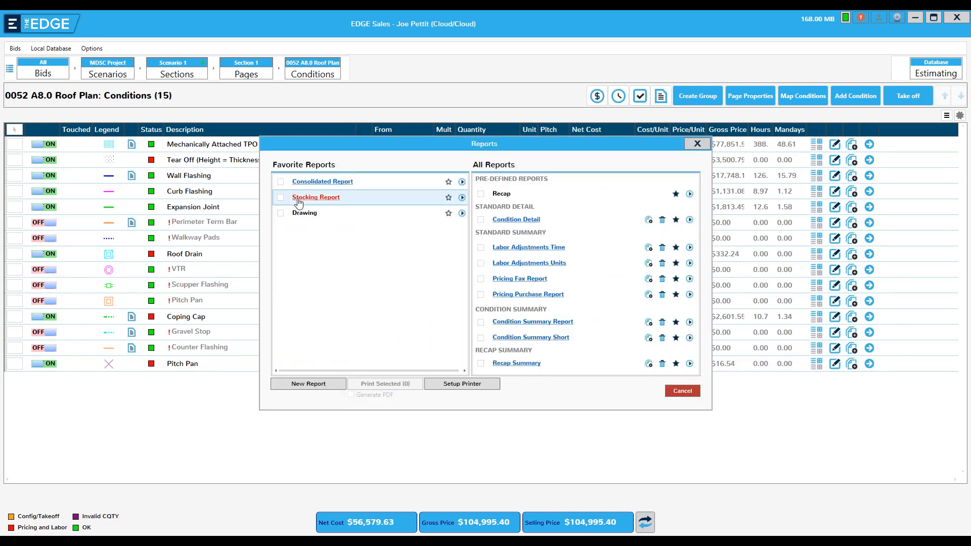
pyautogui.click(463, 199)
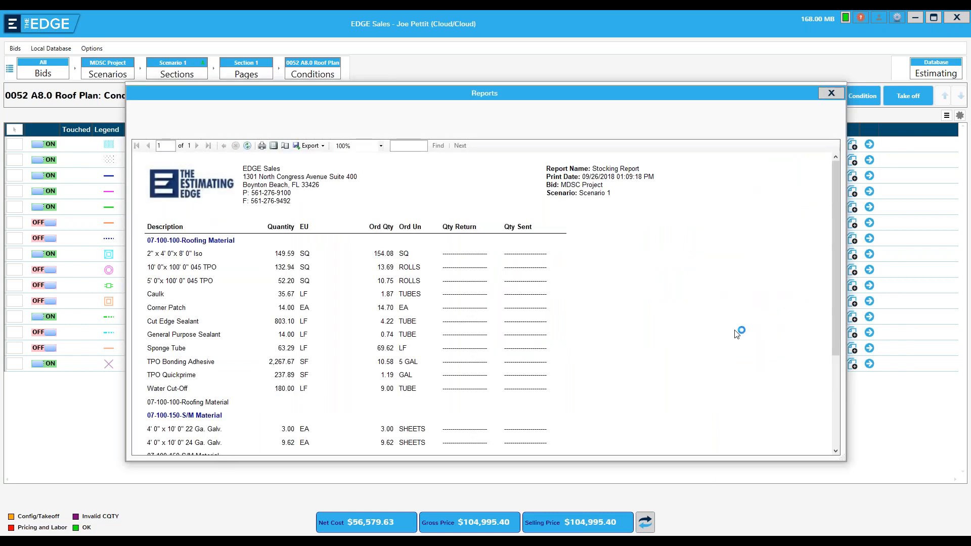
pyautogui.scroll(-5, 823, 344)
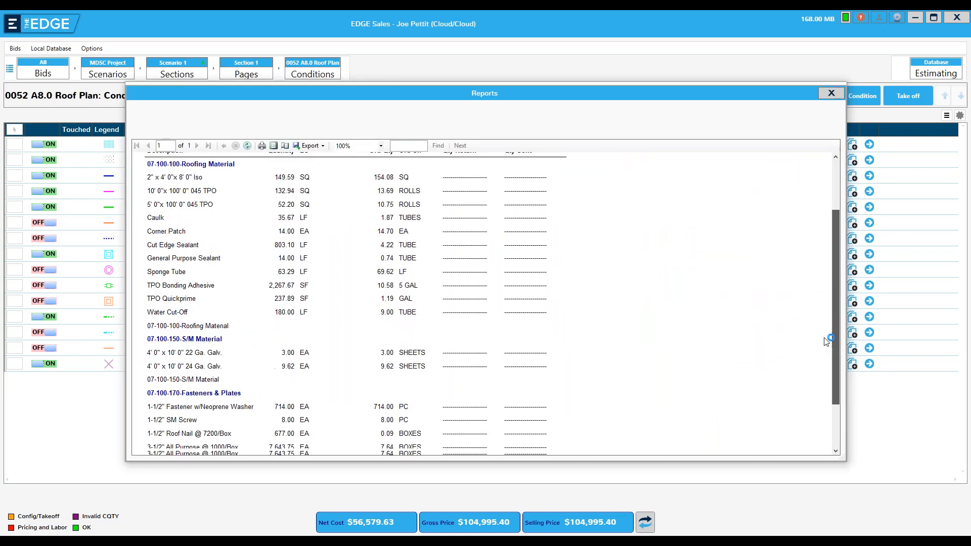
pyautogui.scroll(5, 826, 374)
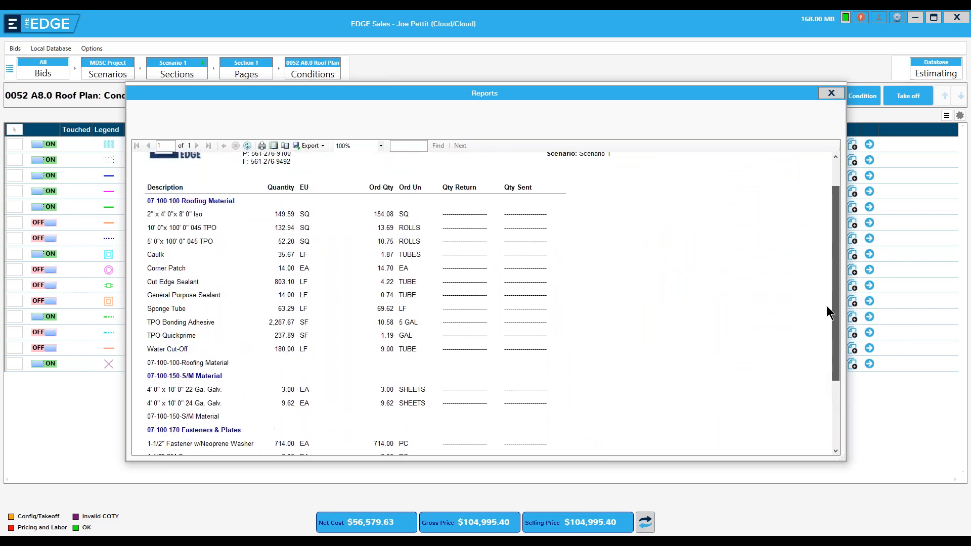
pyautogui.scroll(1, 827, 284)
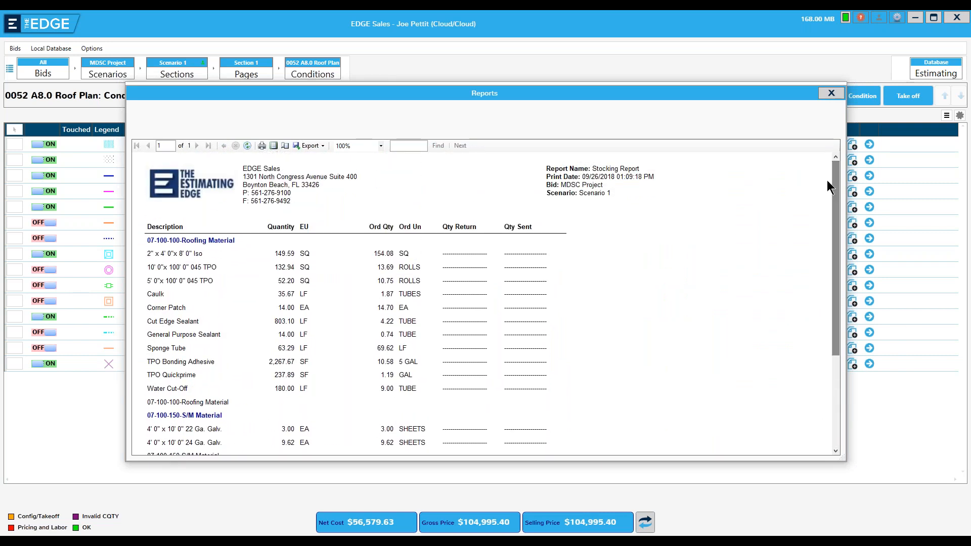
pyautogui.click(831, 93)
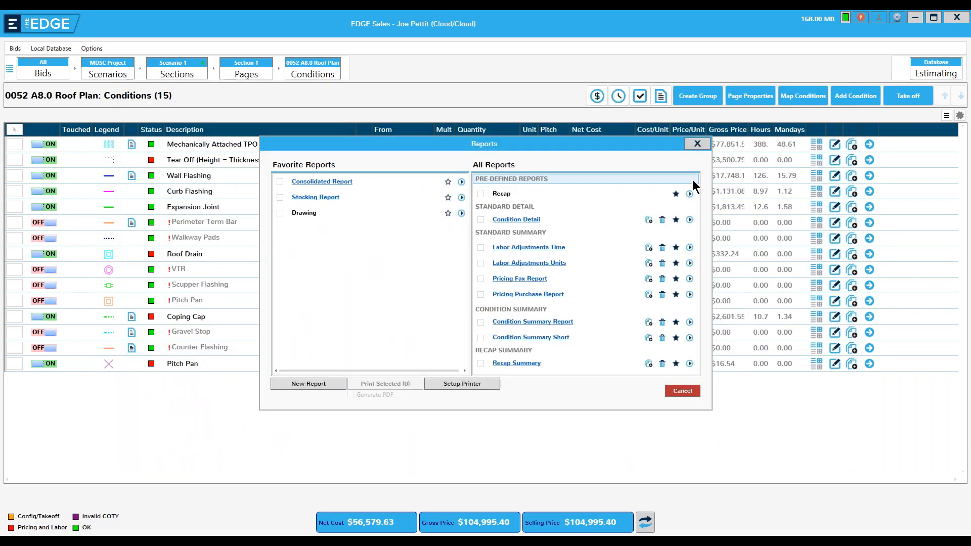
pyautogui.click(697, 145)
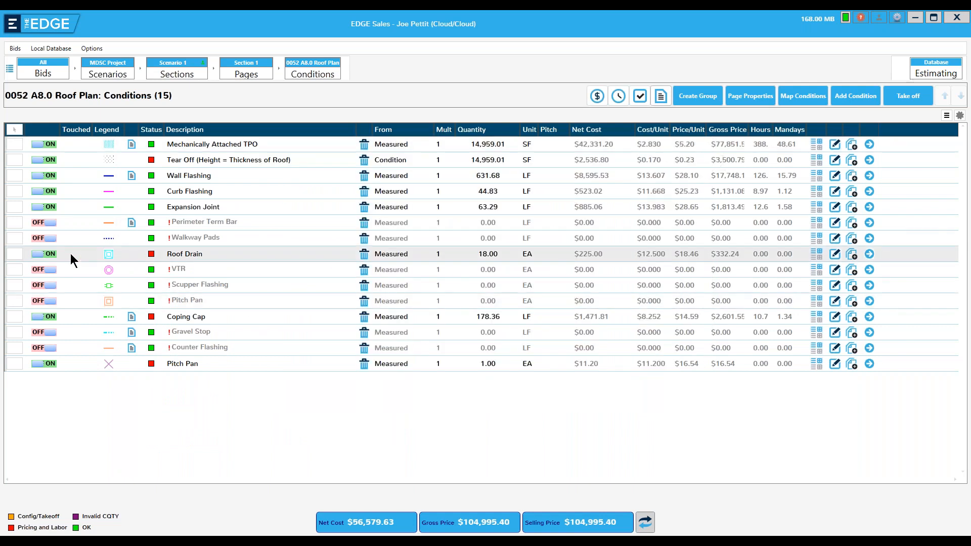
# - Select Wall Flashing and Curb Flashing, preview their Stocking Report, then reopen the reports list
pyautogui.click(14, 174)
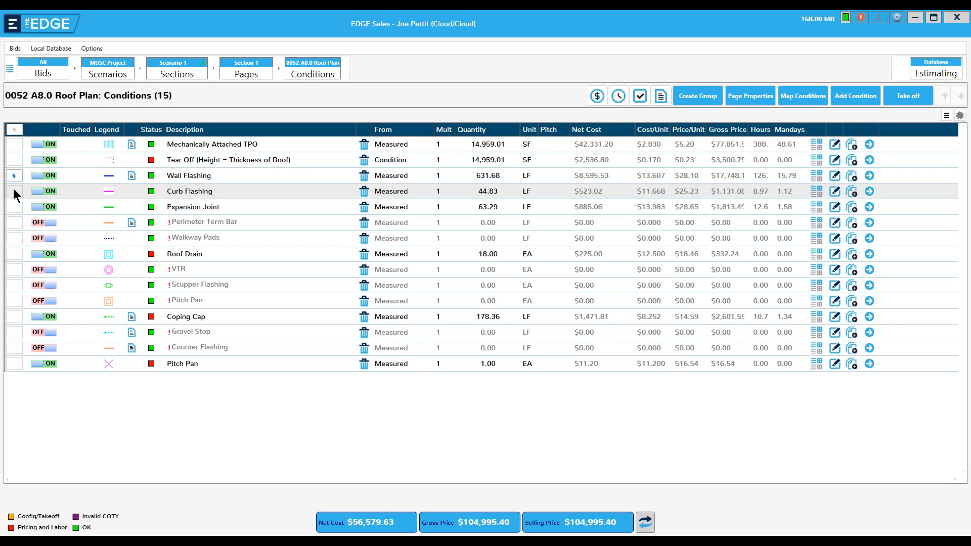
pyautogui.keyDown('ctrl'); pyautogui.click(13, 190); pyautogui.keyUp('ctrl')
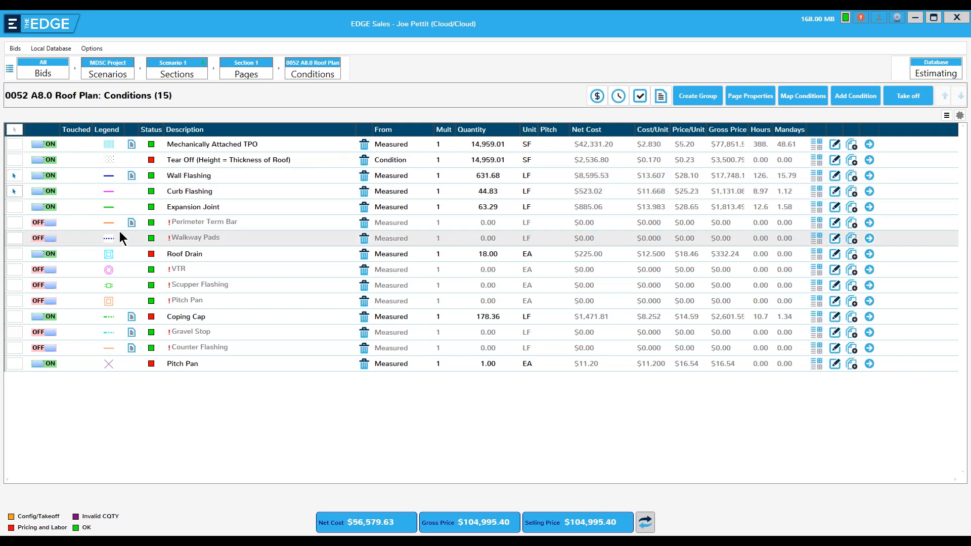
pyautogui.click(660, 95)
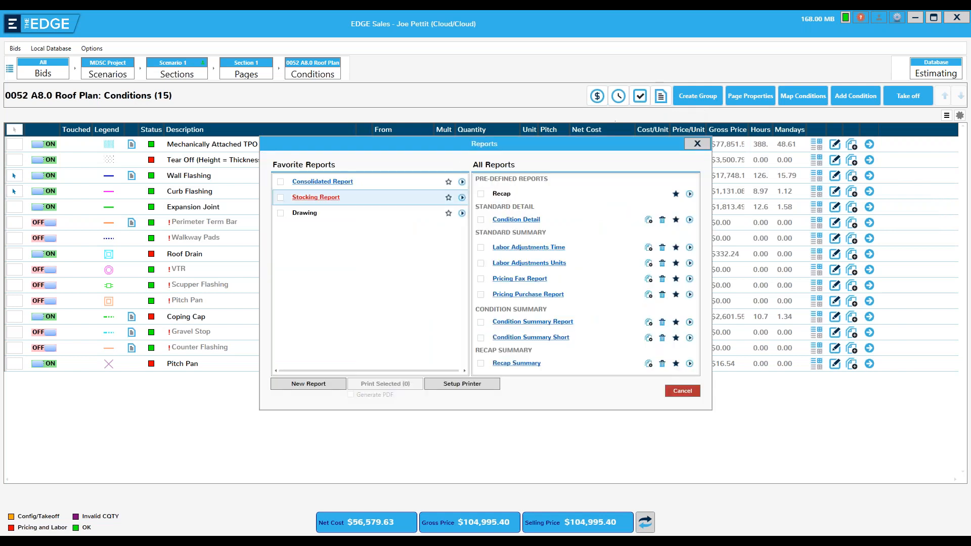
pyautogui.click(462, 198)
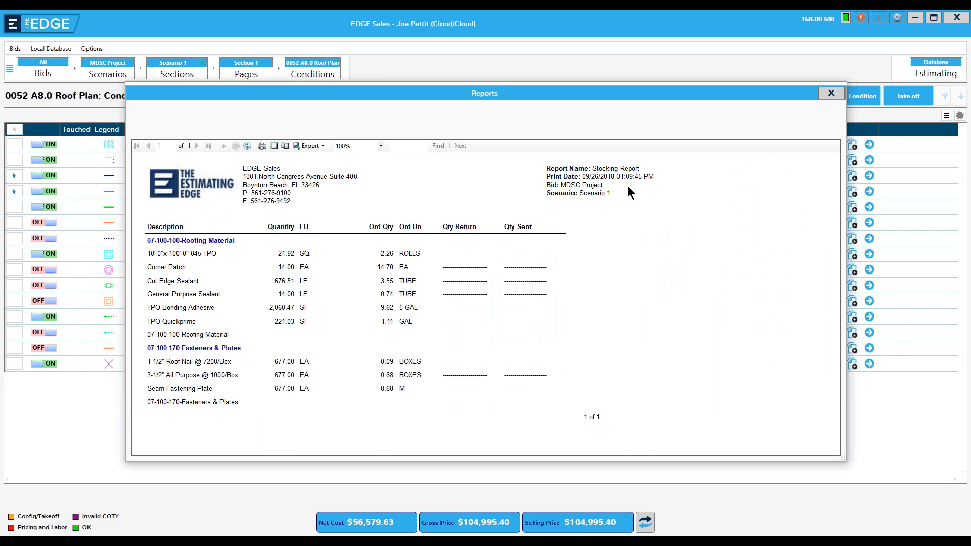
pyautogui.click(831, 94)
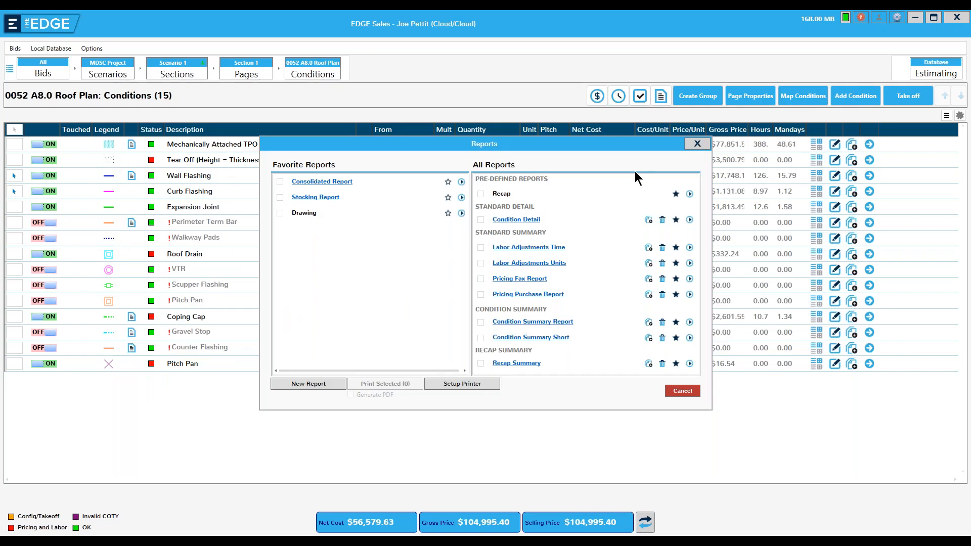
pyautogui.click(697, 146)
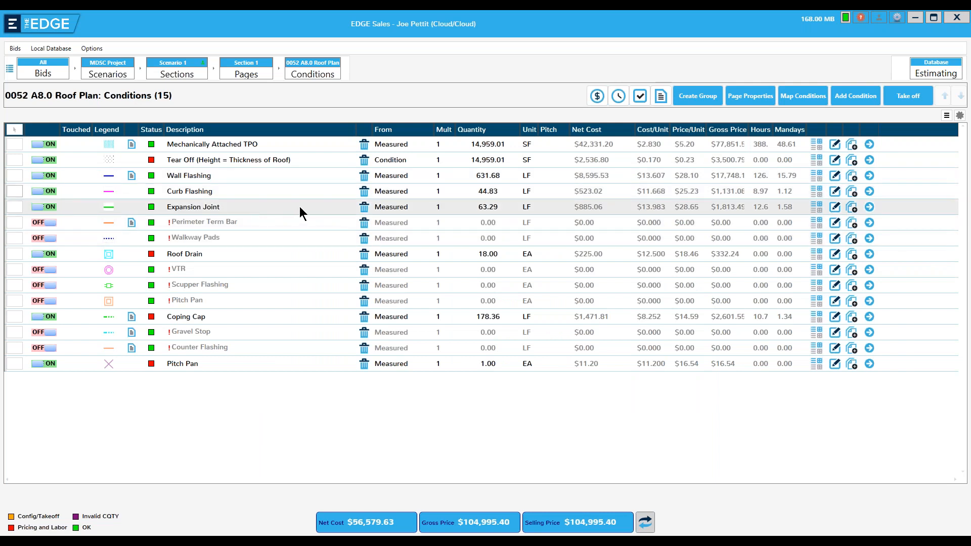
pyautogui.click(660, 97)
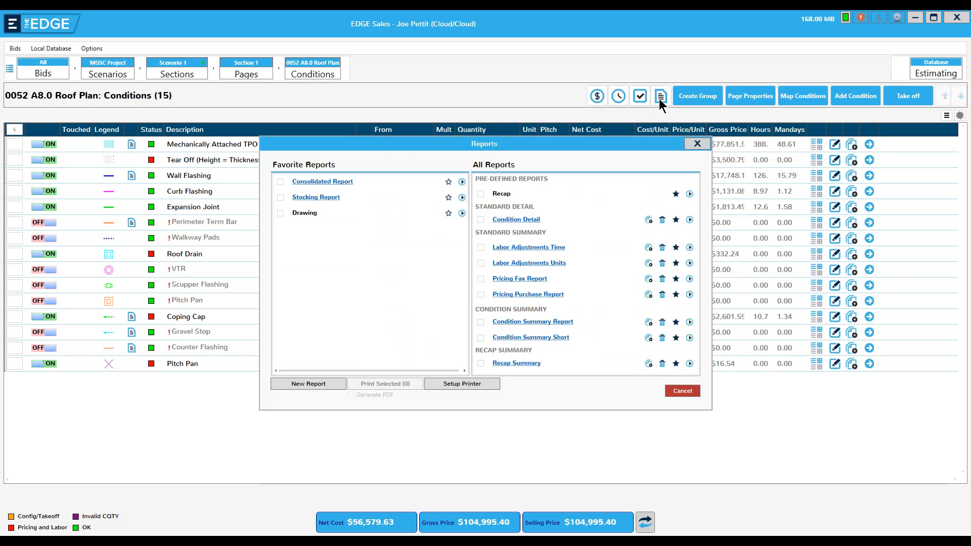
pyautogui.click(696, 145)
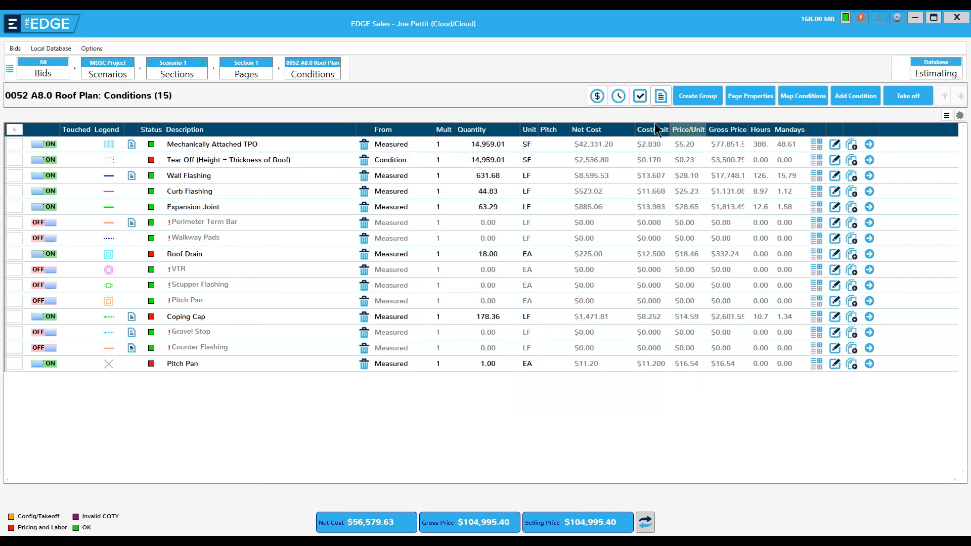
pyautogui.click(597, 96)
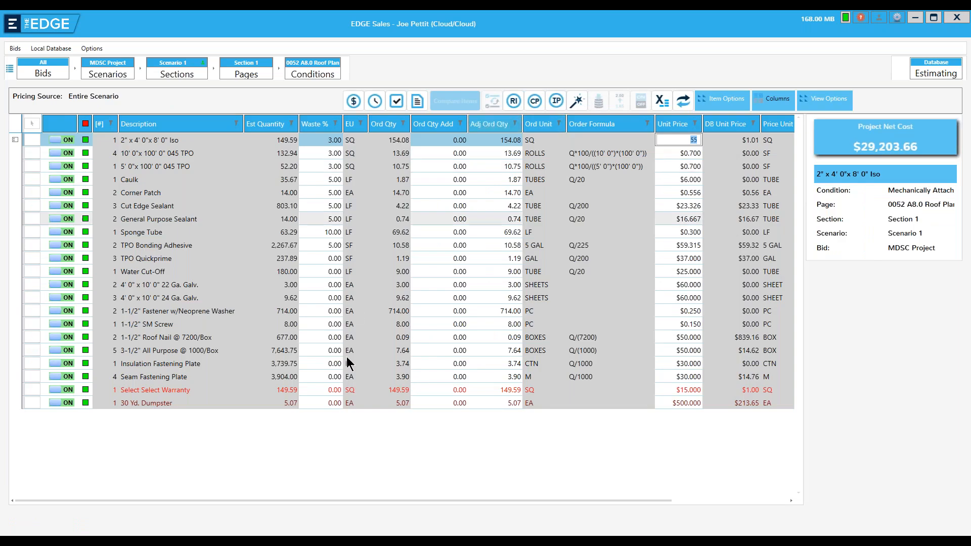
pyautogui.click(29, 139)
pyautogui.keyDown('shift'); pyautogui.click(29, 150); pyautogui.keyUp('shift')
pyautogui.keyDown('shift'); pyautogui.click(31, 166); pyautogui.keyUp('shift')
pyautogui.keyDown('ctrl'); pyautogui.click(32, 285); pyautogui.keyUp('ctrl')
pyautogui.keyDown('ctrl'); pyautogui.click(32, 298); pyautogui.keyUp('ctrl')
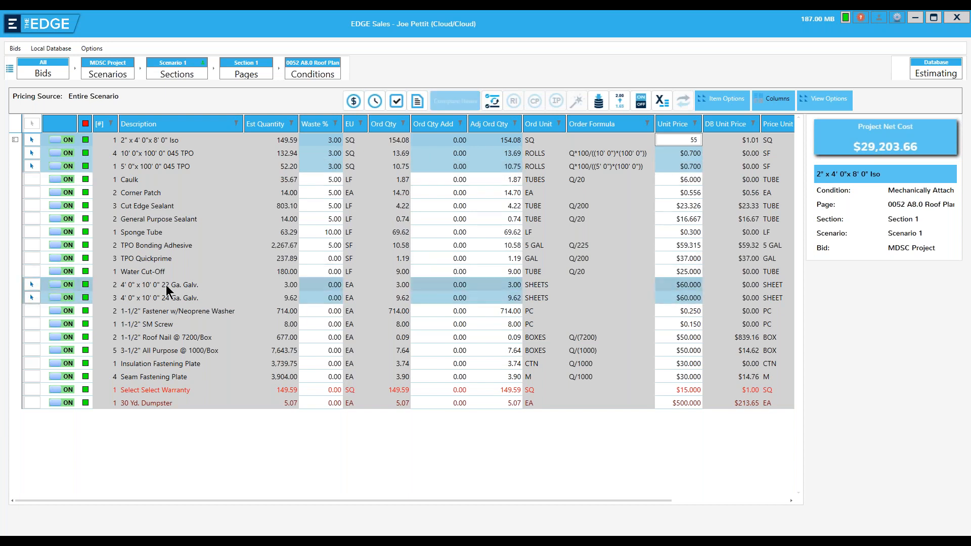
pyautogui.click(418, 102)
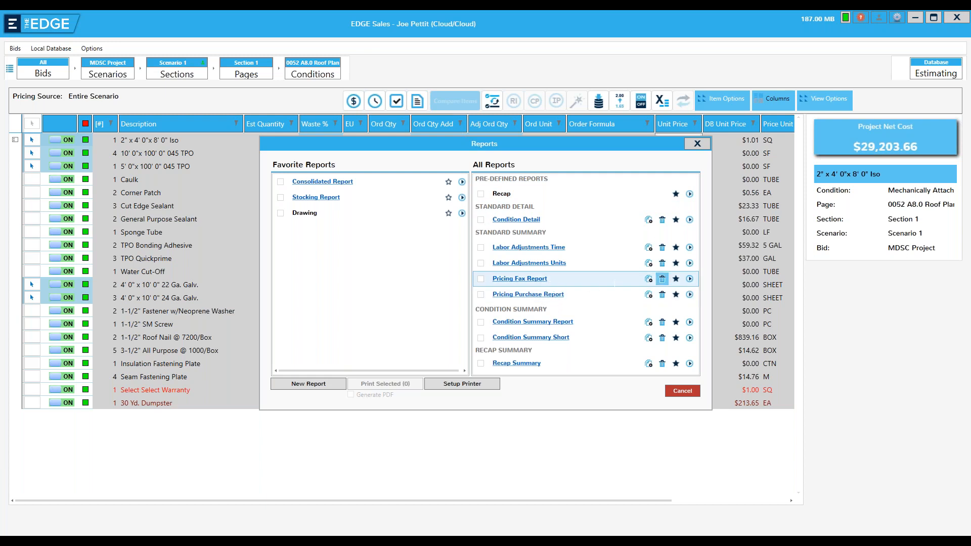
pyautogui.click(690, 280)
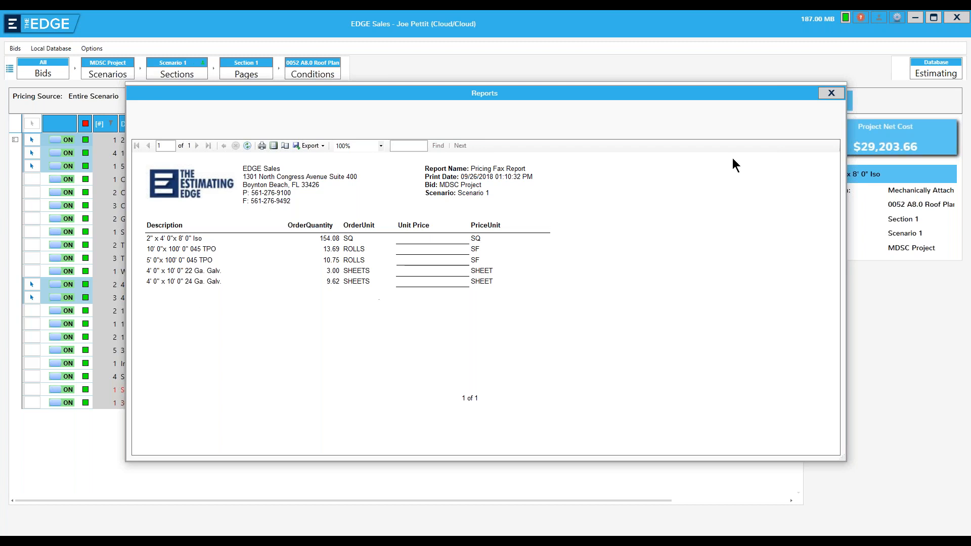
pyautogui.click(832, 92)
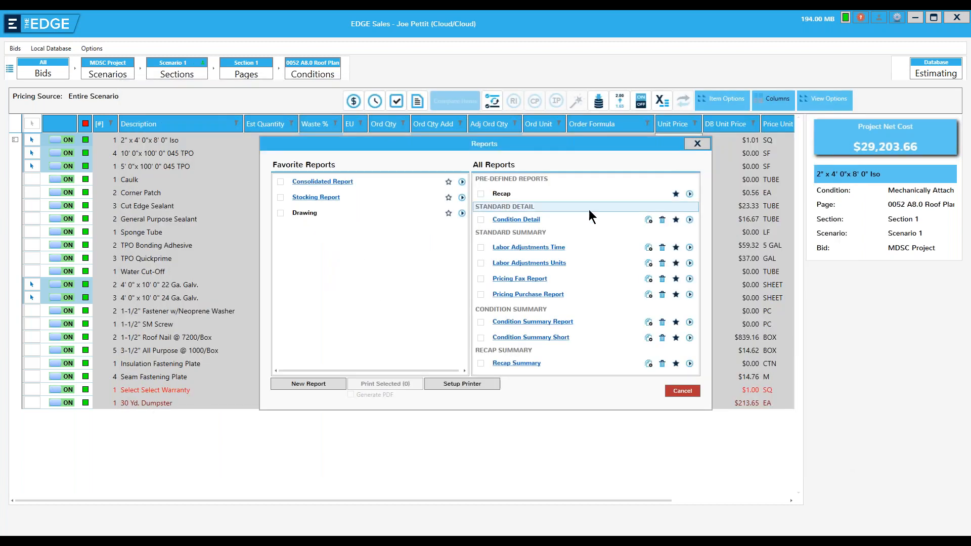
pyautogui.click(685, 392)
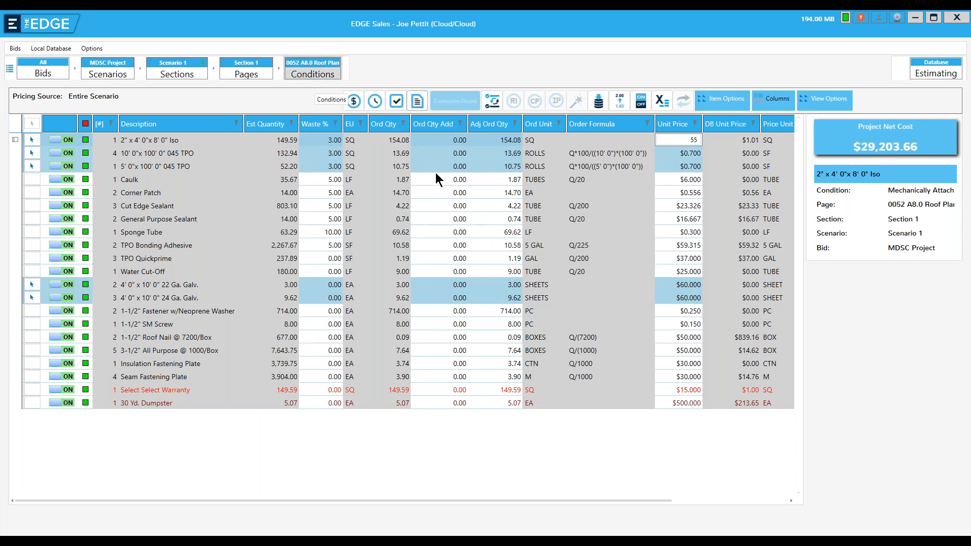
# - Return to the roof plan conditions and un-star Consolidated Report, Drawing and Stocking Report
pyautogui.click(312, 71)
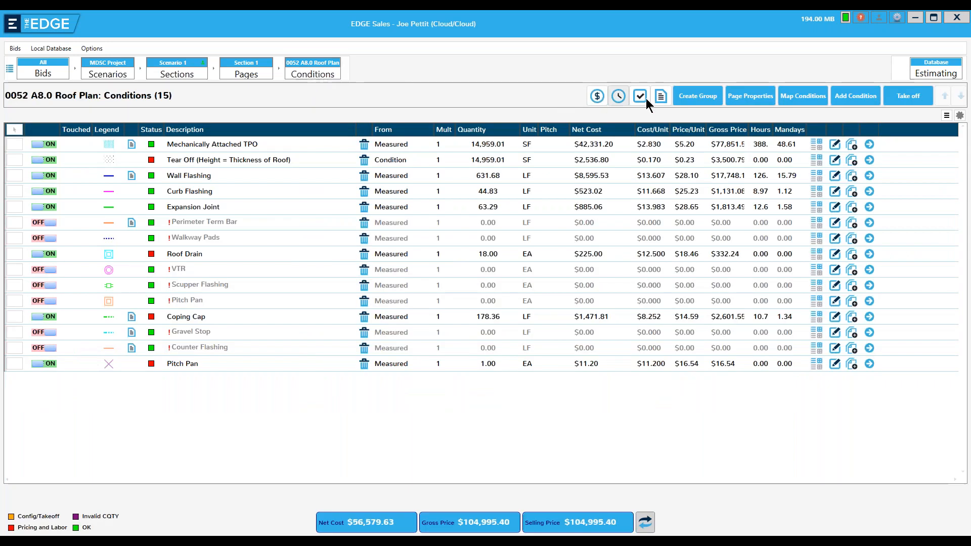
pyautogui.click(662, 96)
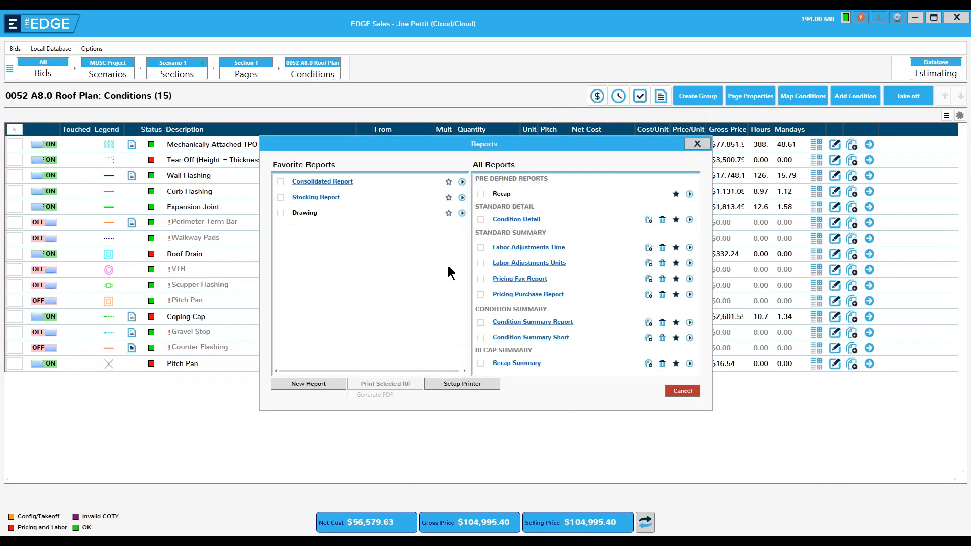
pyautogui.click(448, 182)
pyautogui.click(448, 197)
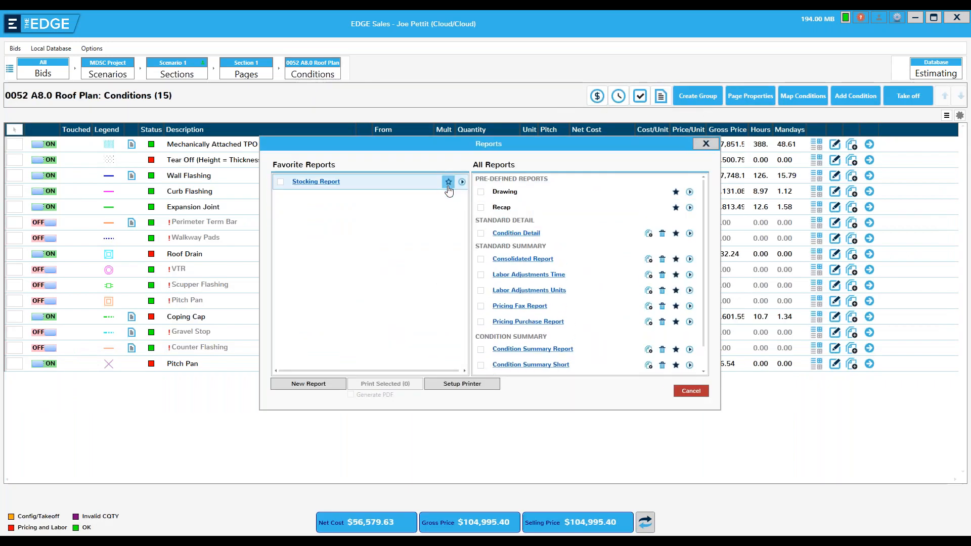
pyautogui.click(449, 181)
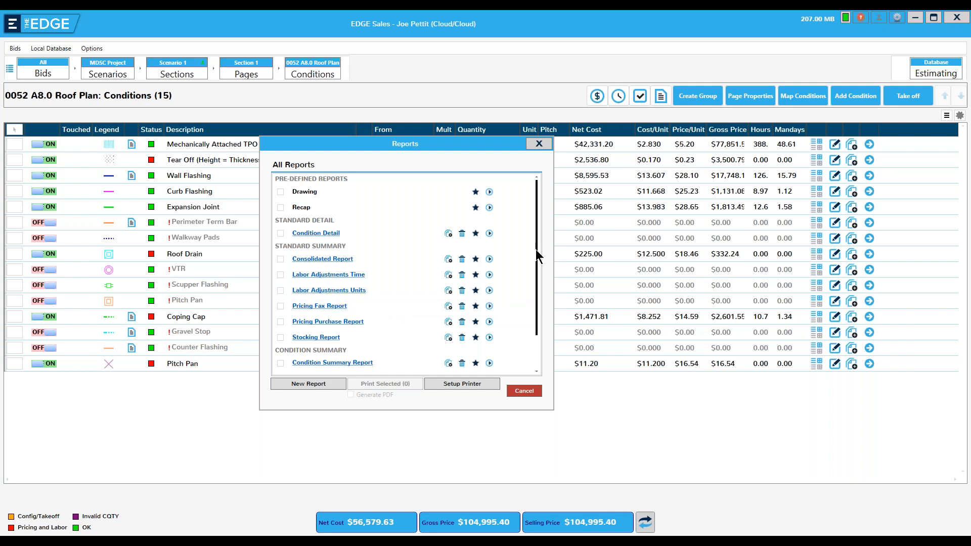
# - Copy the Consolidated Report as 'Consolidated by Waste', save it, and open its preview
pyautogui.moveTo(537, 251)
pyautogui.mouseDown()
pyautogui.moveTo(538, 295)
pyautogui.moveTo(538, 255)
pyautogui.mouseUp()
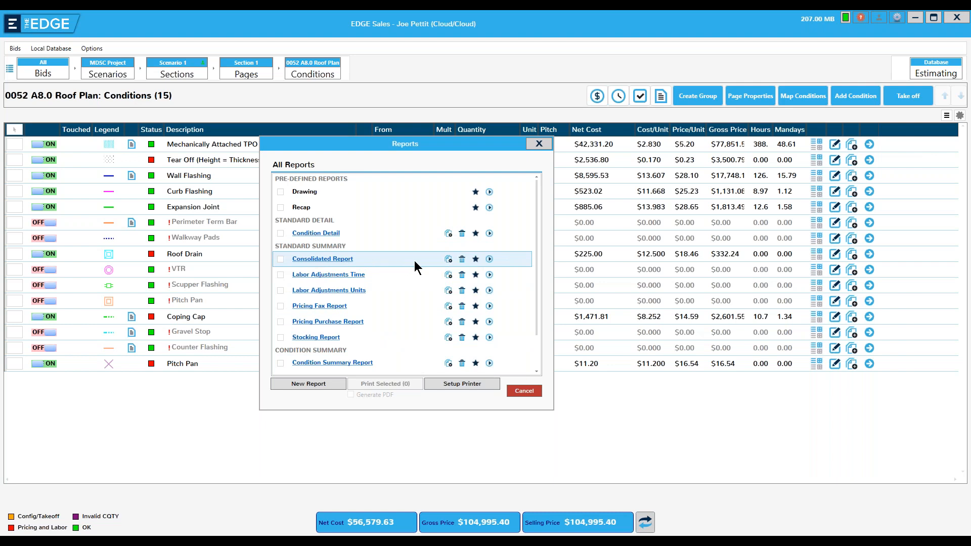
pyautogui.click(448, 261)
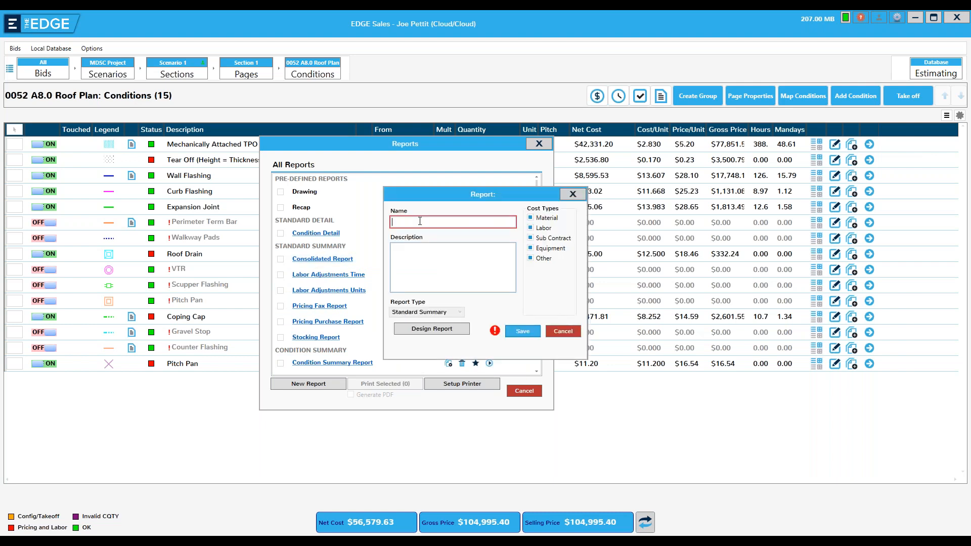
pyautogui.write('Consolida')
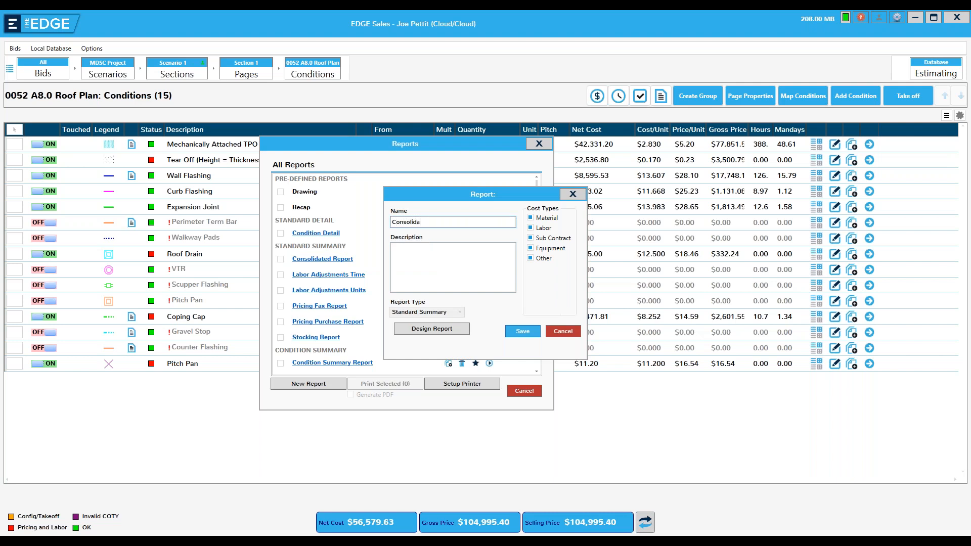
pyautogui.write('ted by Waste')
pyautogui.click(523, 334)
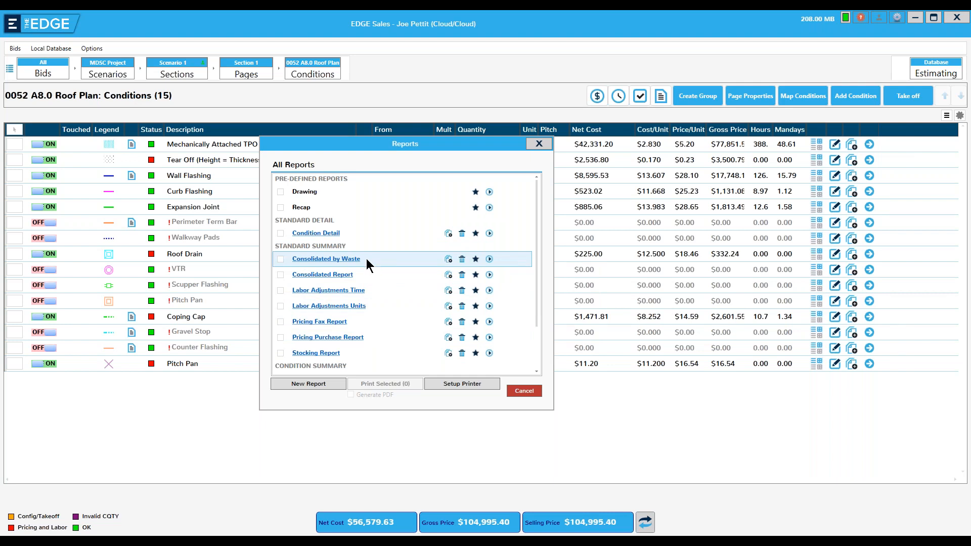
pyautogui.click(313, 263)
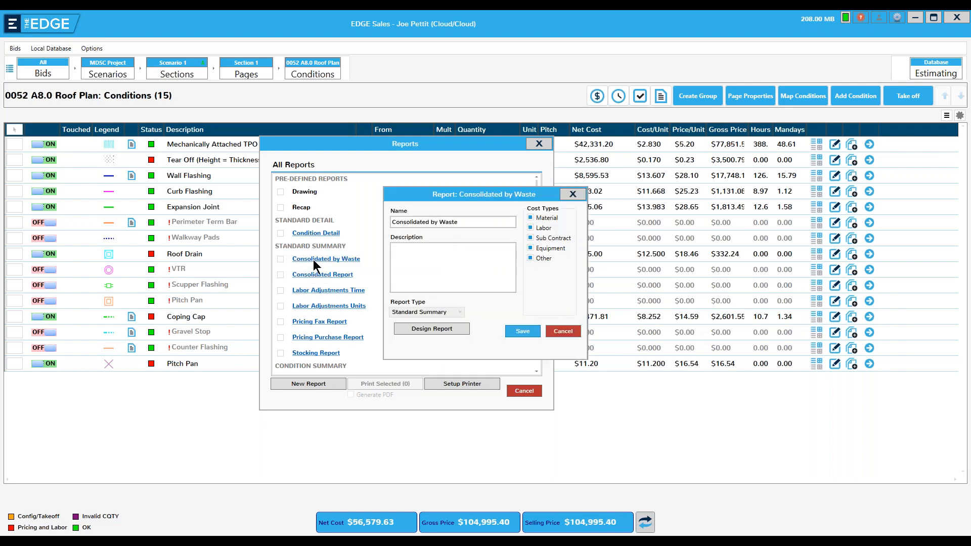
pyautogui.click(434, 327)
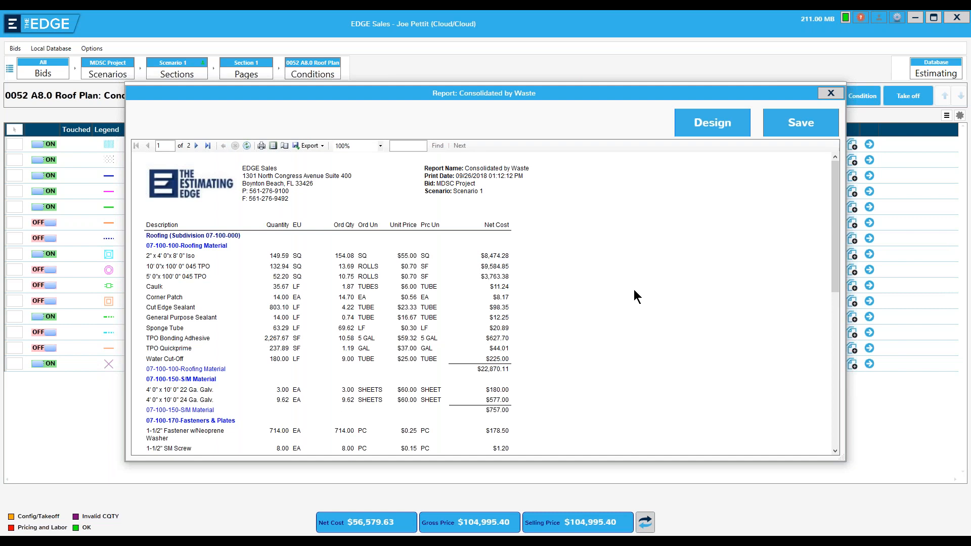
# - Switch the Consolidated by Waste preview into the report layout designer
pyautogui.click(699, 123)
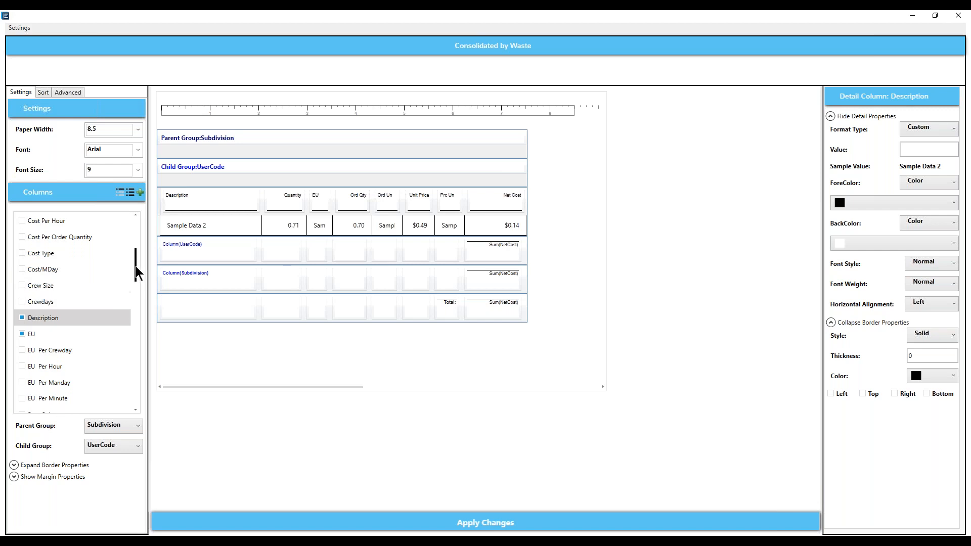
pyautogui.moveTo(135, 267); pyautogui.dragTo(126, 393)
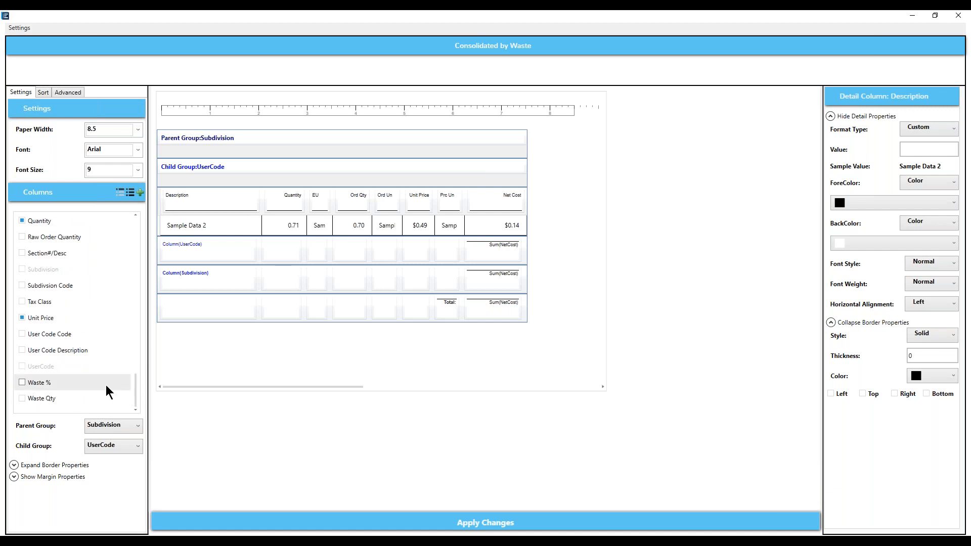
# - Add the Waste % column and set the paper width to 11
pyautogui.click(21, 383)
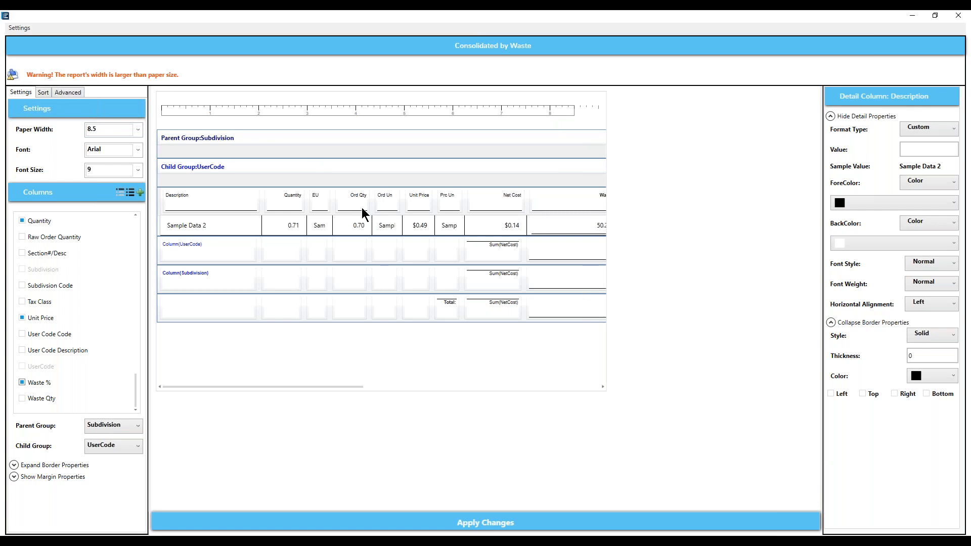
pyautogui.click(139, 129)
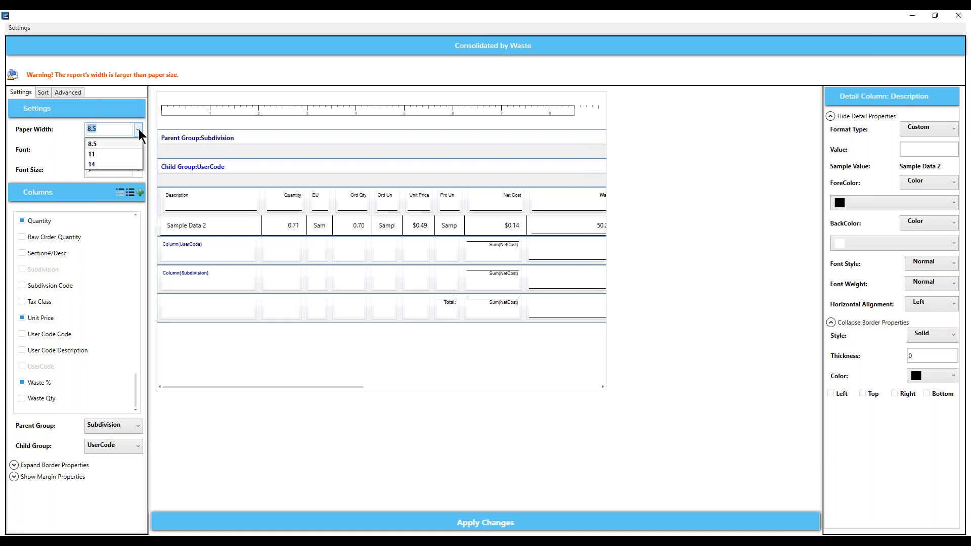
pyautogui.click(96, 152)
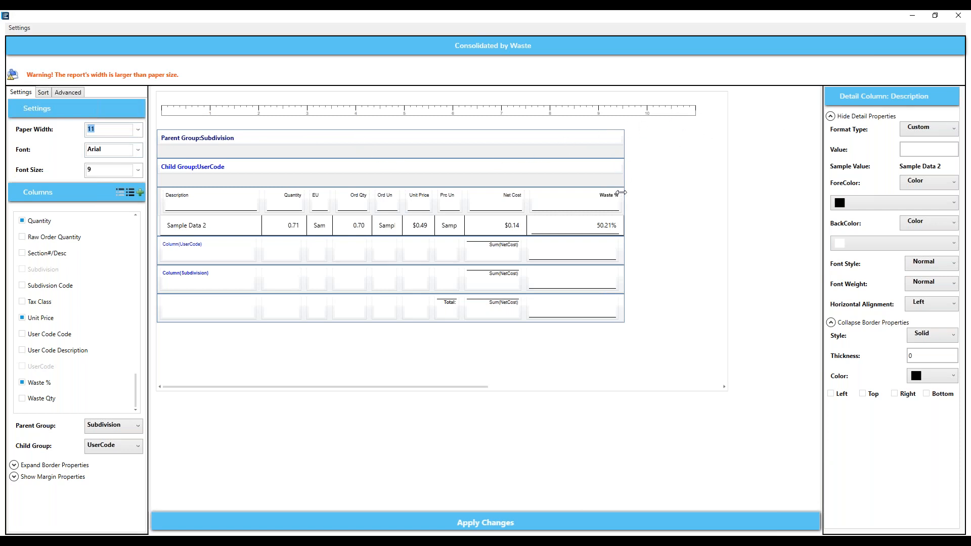
# - Narrow the Waste % column, widen Description, and apply the changes to preview
pyautogui.moveTo(621, 193); pyautogui.dragTo(597, 193)
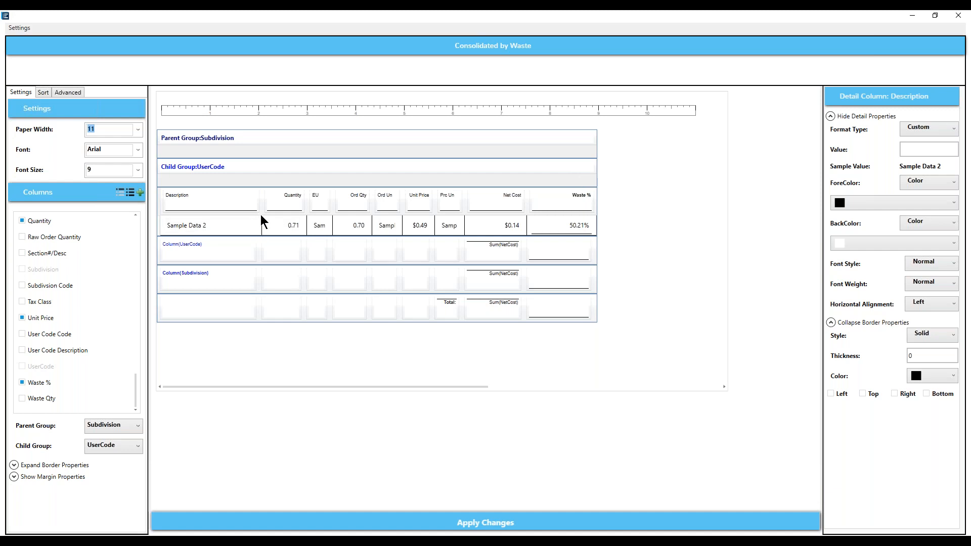
pyautogui.moveTo(258, 196); pyautogui.dragTo(329, 200)
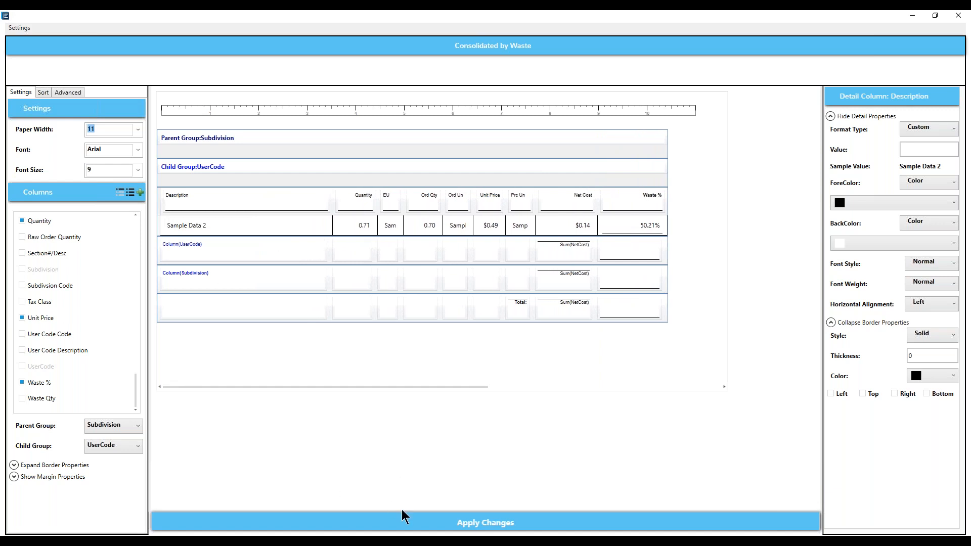
pyautogui.click(485, 524)
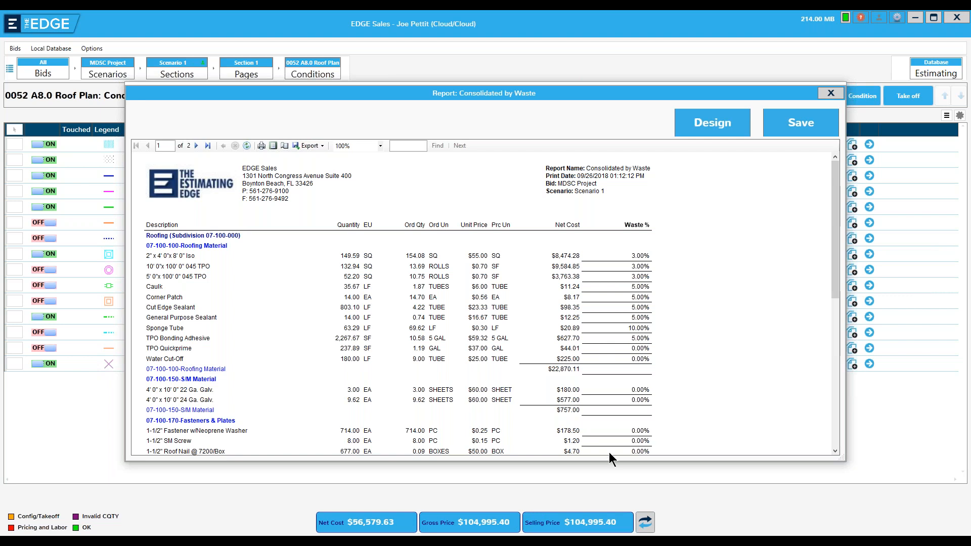
# - Turn off the bottom border on the Waste % value cell and regenerate the preview
pyautogui.click(700, 131)
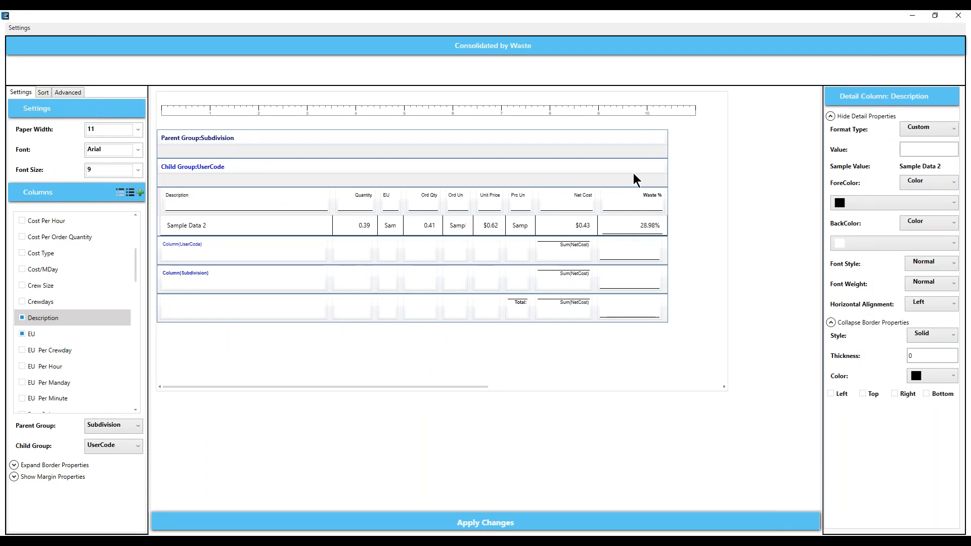
pyautogui.click(619, 232)
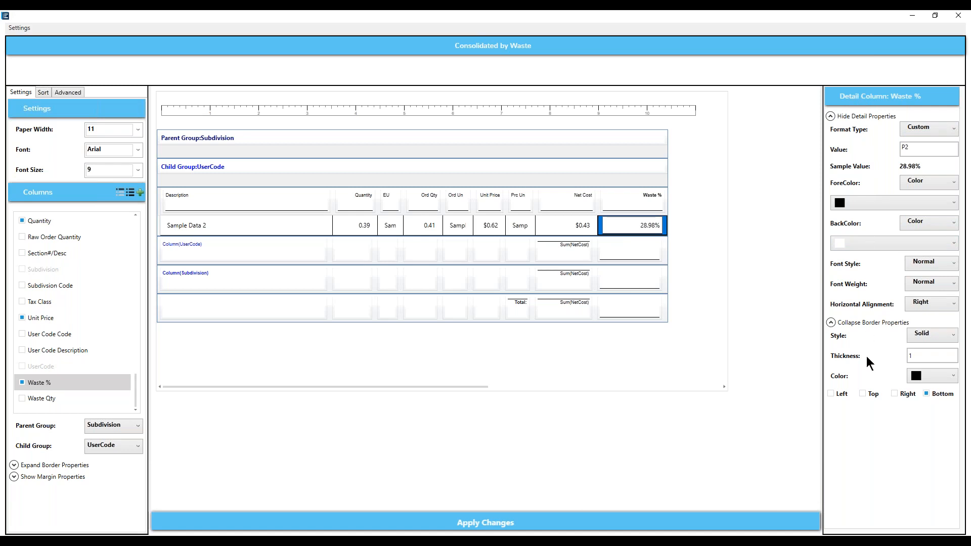
pyautogui.click(926, 393)
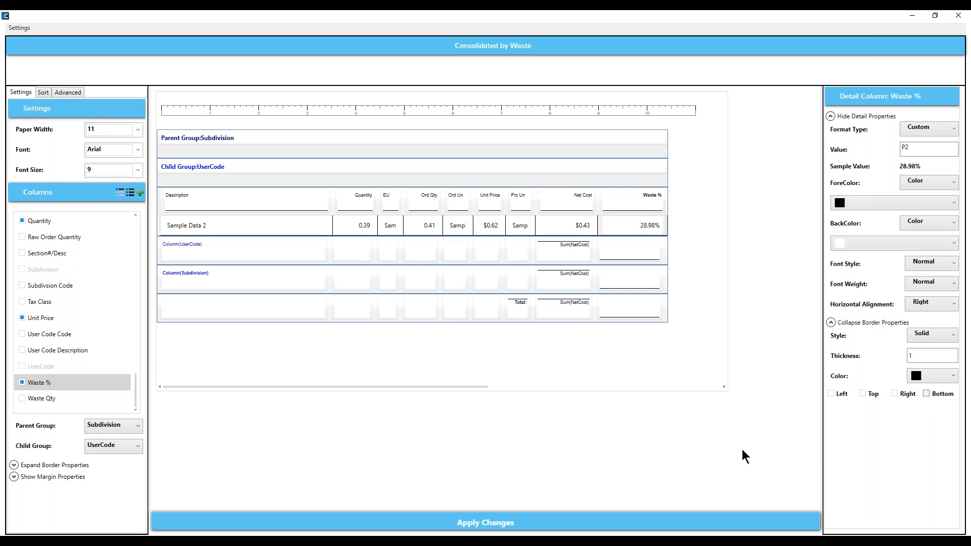
pyautogui.click(495, 526)
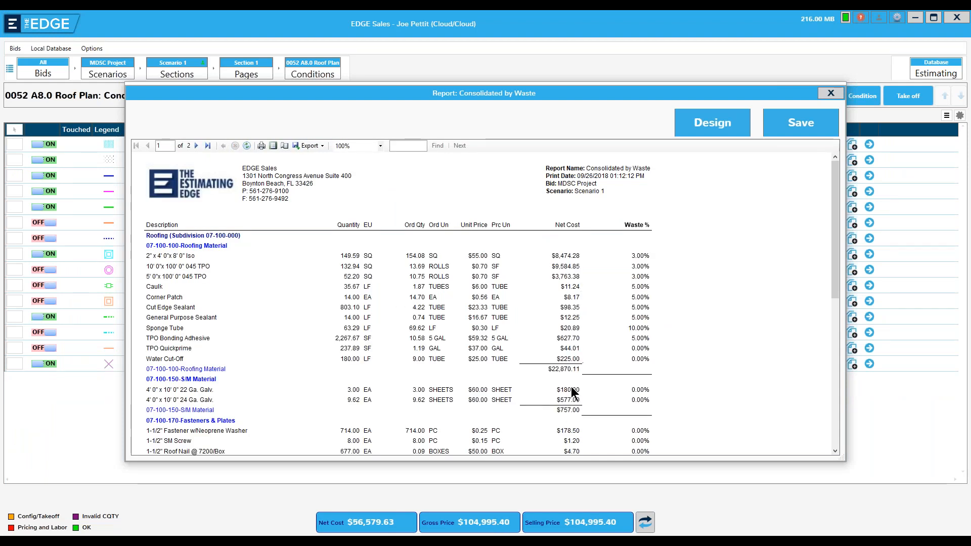
# - Save the redesigned Consolidated by Waste layout and its report settings
pyautogui.click(800, 133)
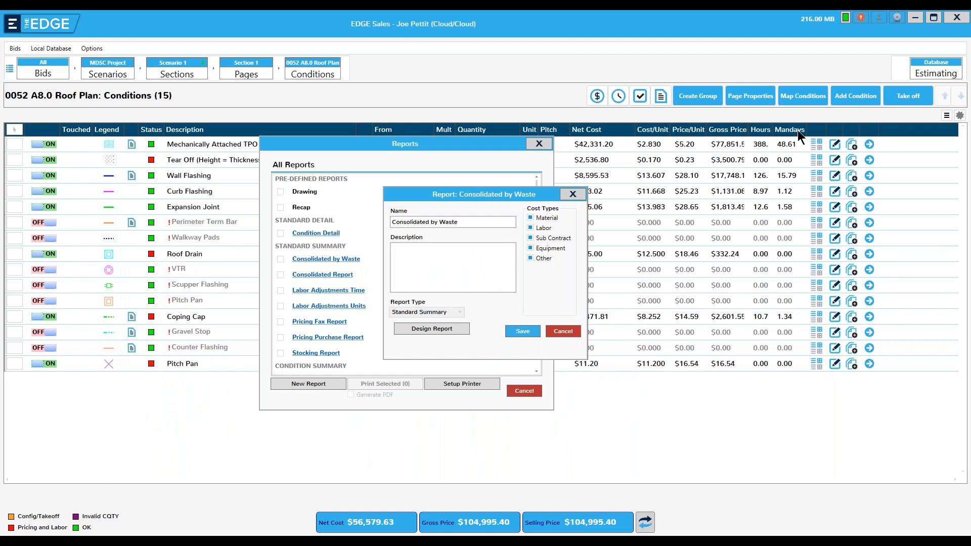
pyautogui.click(517, 329)
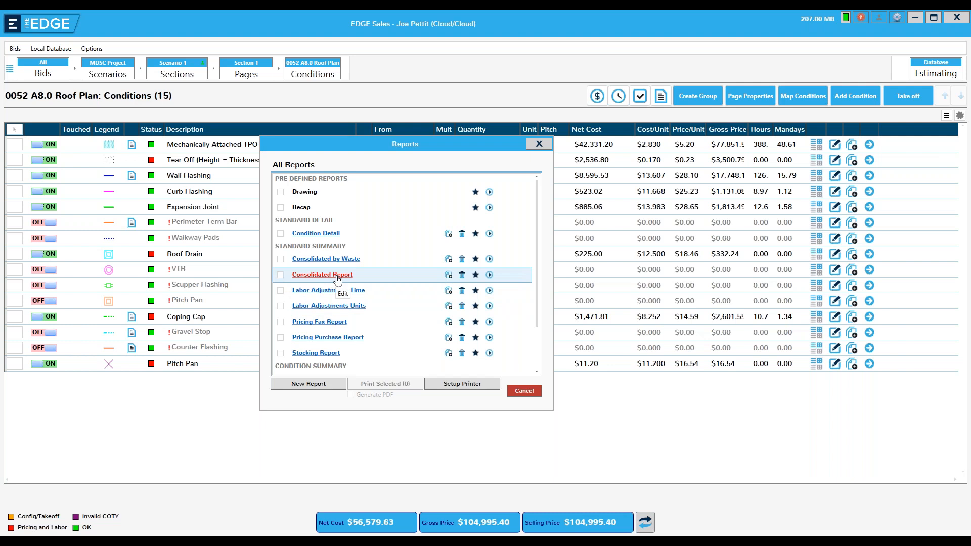
# - Copy Consolidated Report as 'Labor Hours', excluding Material, Sub Contract, Equipment and Other costs, and save
pyautogui.click(448, 275)
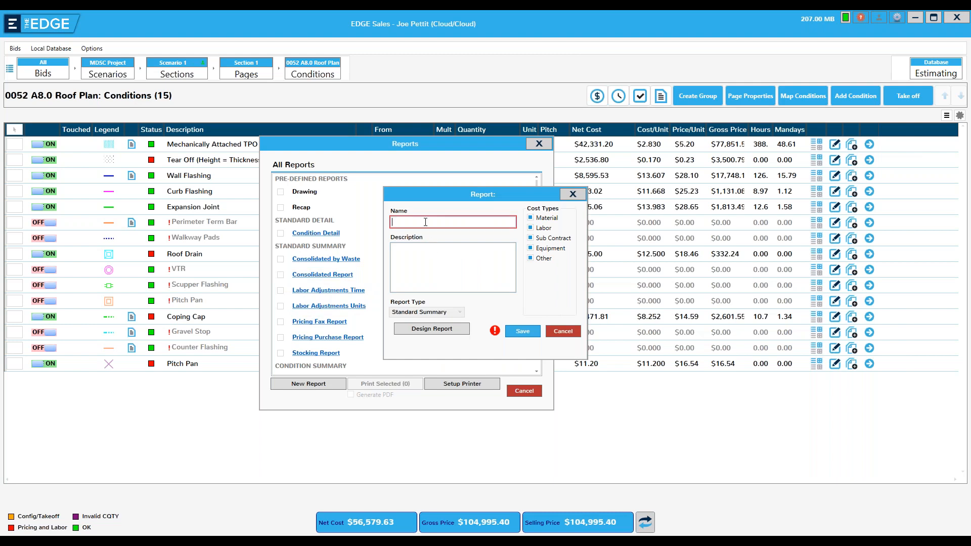
pyautogui.write('Labor Hours')
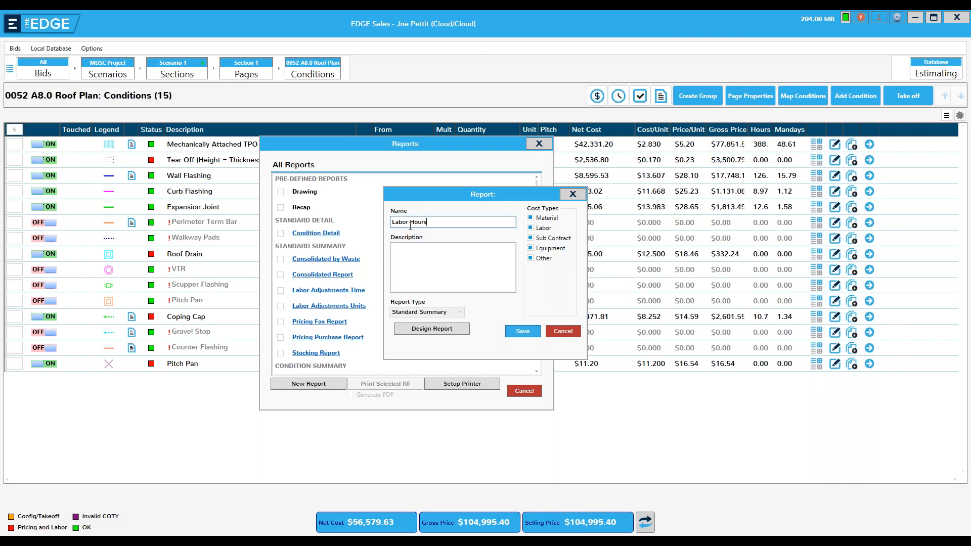
pyautogui.click(531, 219)
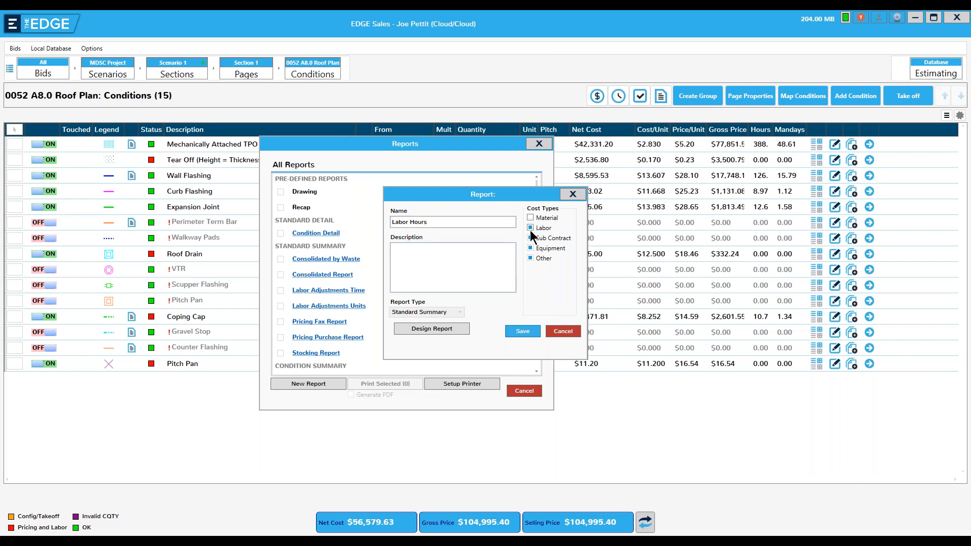
pyautogui.click(530, 239)
pyautogui.click(530, 248)
pyautogui.click(530, 258)
pyautogui.click(526, 334)
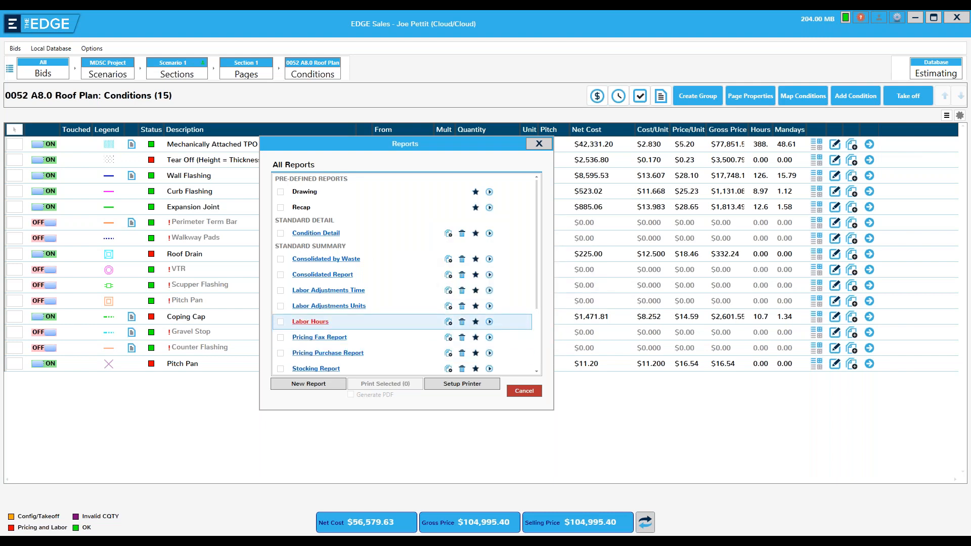
# - Open the Labor Hours report, generate its preview, and bring up its layout designer
pyautogui.click(313, 326)
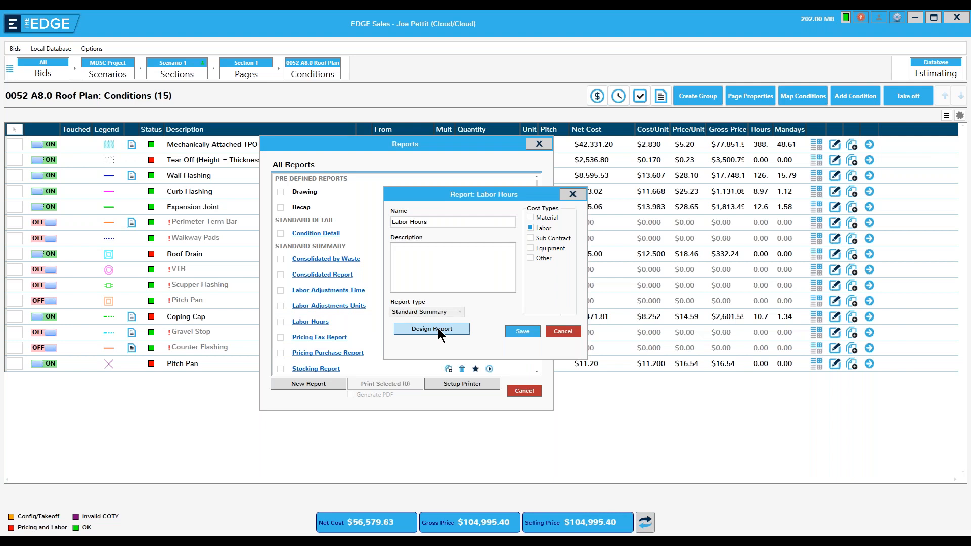
pyautogui.click(438, 330)
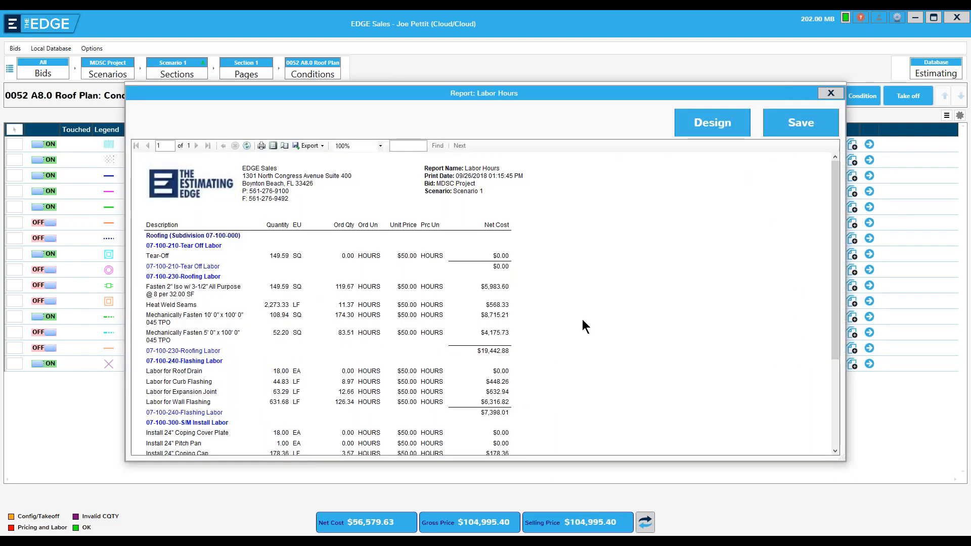
pyautogui.click(709, 126)
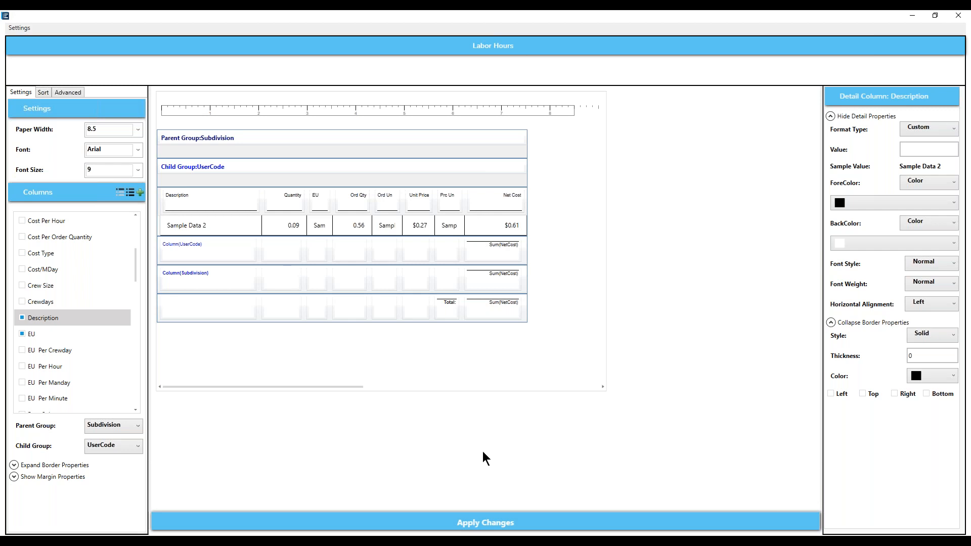
# - Remove the Prc Un, Net Cost, Unit Price, Ord Un and Ord Qty columns, and add Hours
pyautogui.click(448, 199)
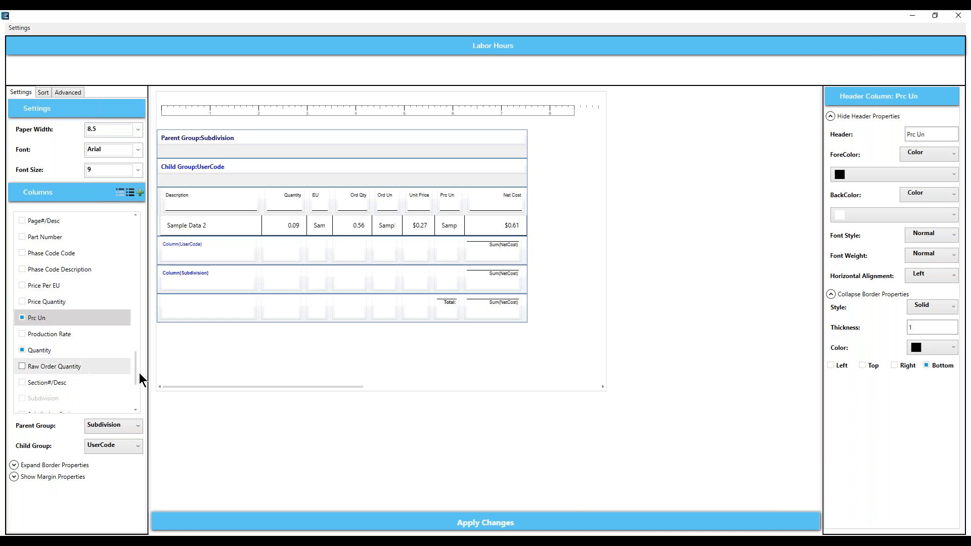
pyautogui.click(22, 318)
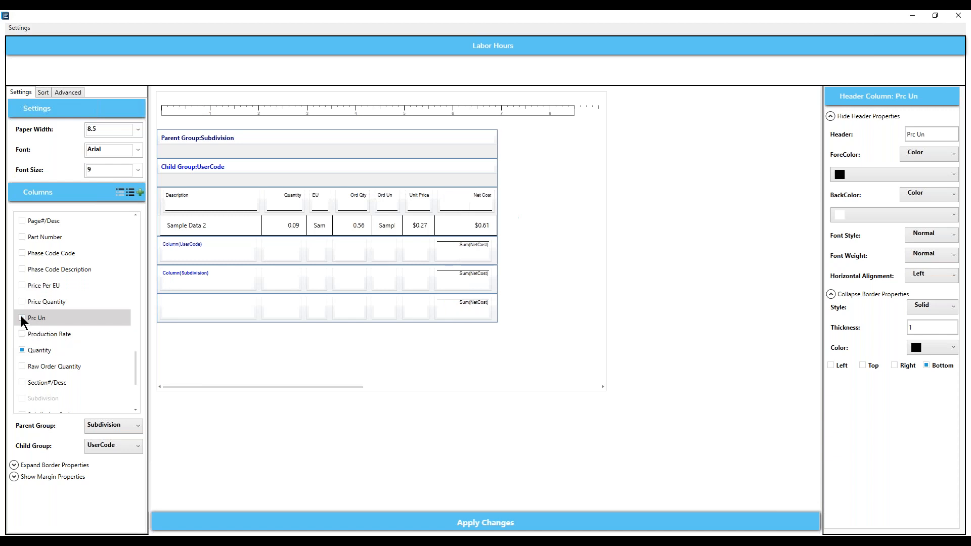
pyautogui.click(472, 199)
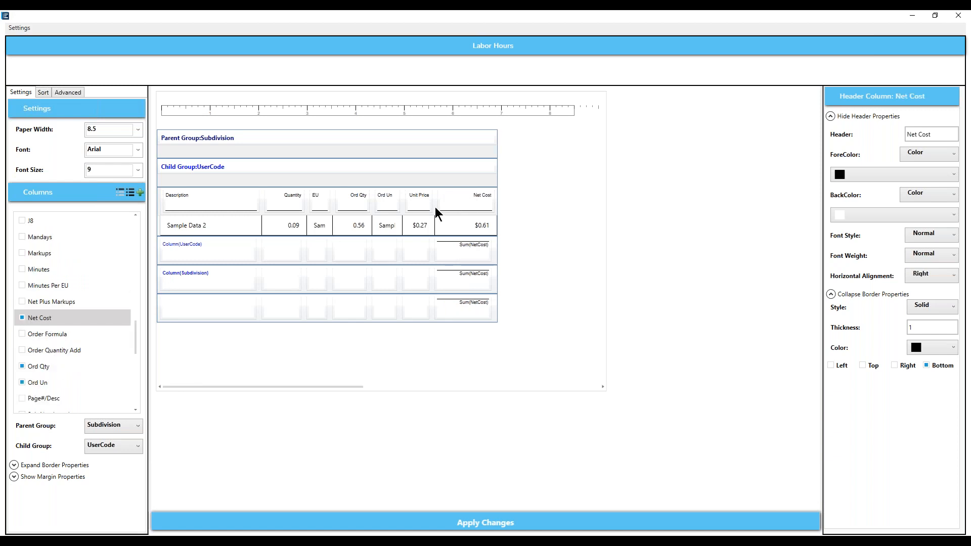
pyautogui.click(22, 317)
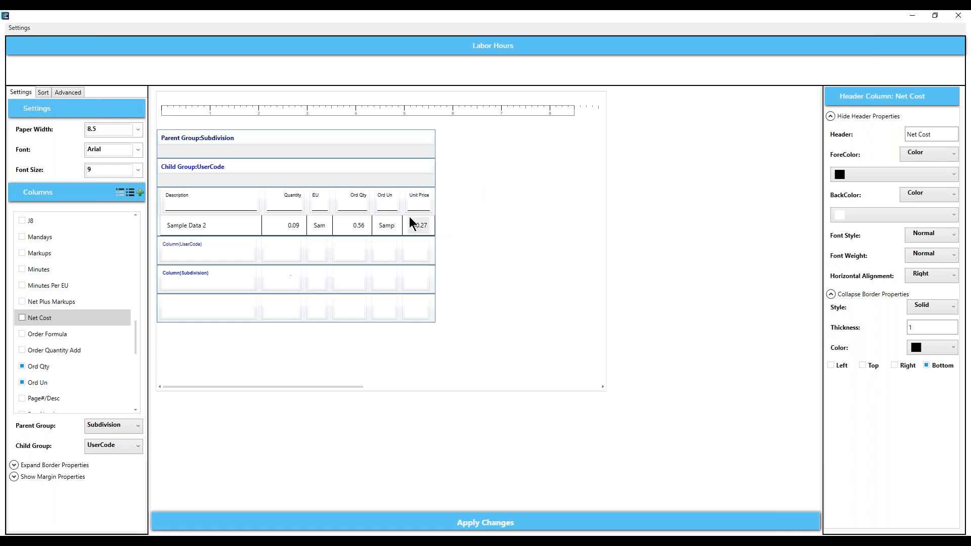
pyautogui.click(420, 199)
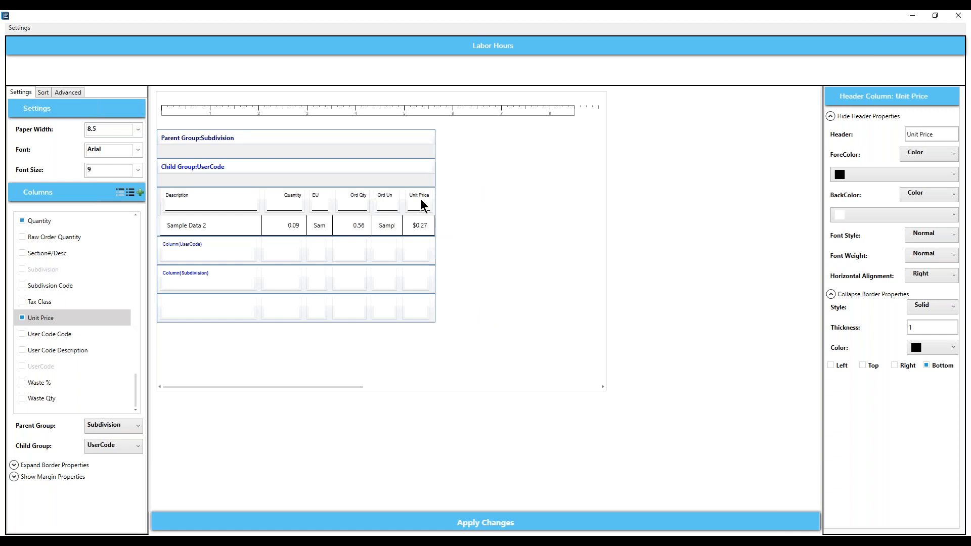
pyautogui.click(22, 317)
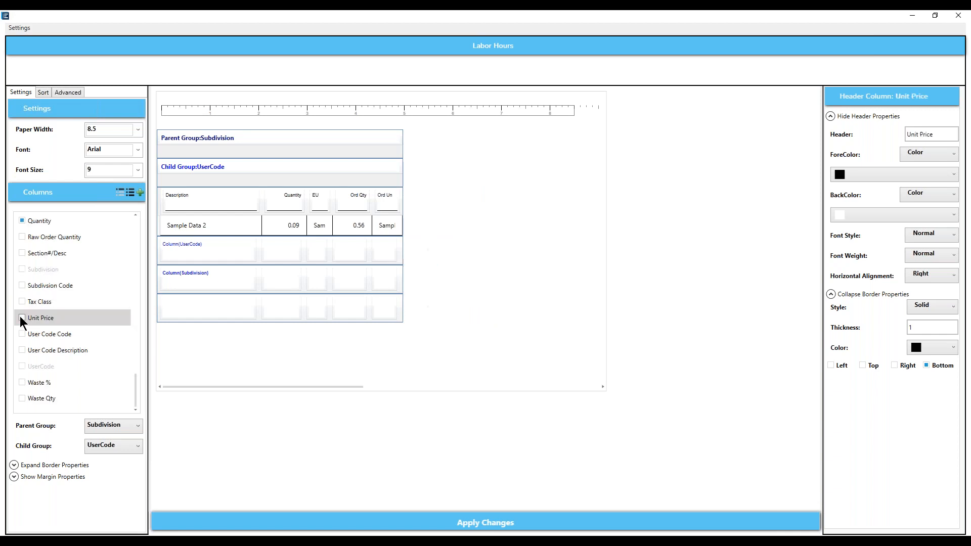
pyautogui.click(383, 203)
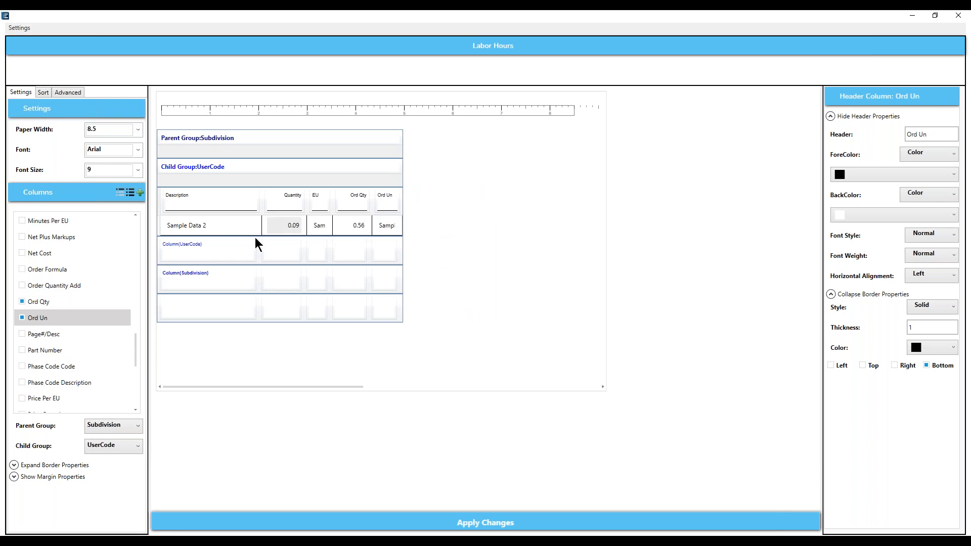
pyautogui.click(22, 318)
pyautogui.click(22, 301)
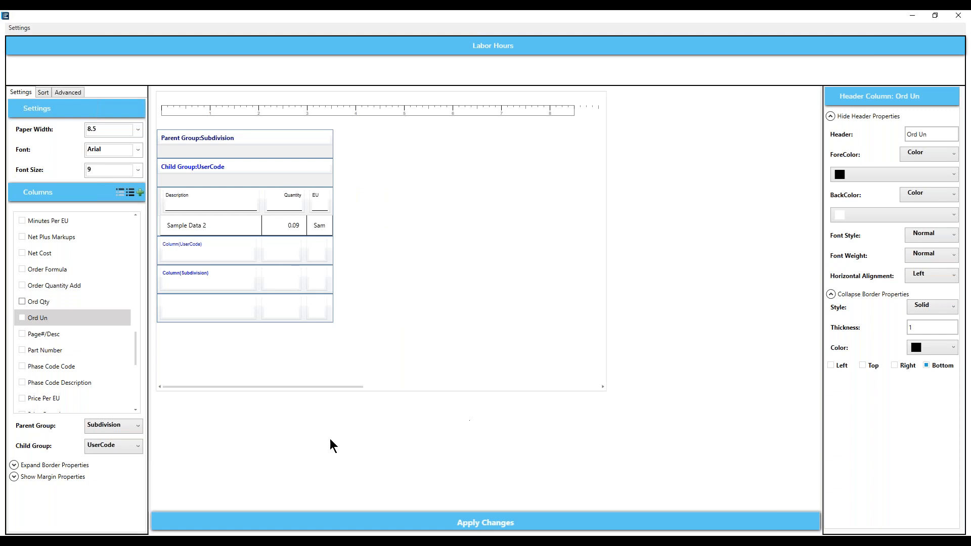
pyautogui.moveTo(135, 356); pyautogui.dragTo(135, 301)
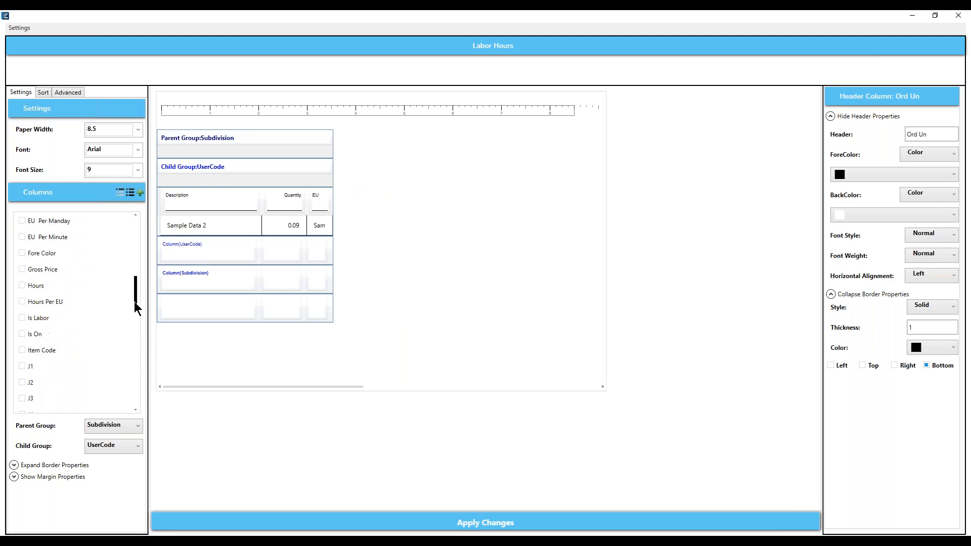
pyautogui.click(22, 286)
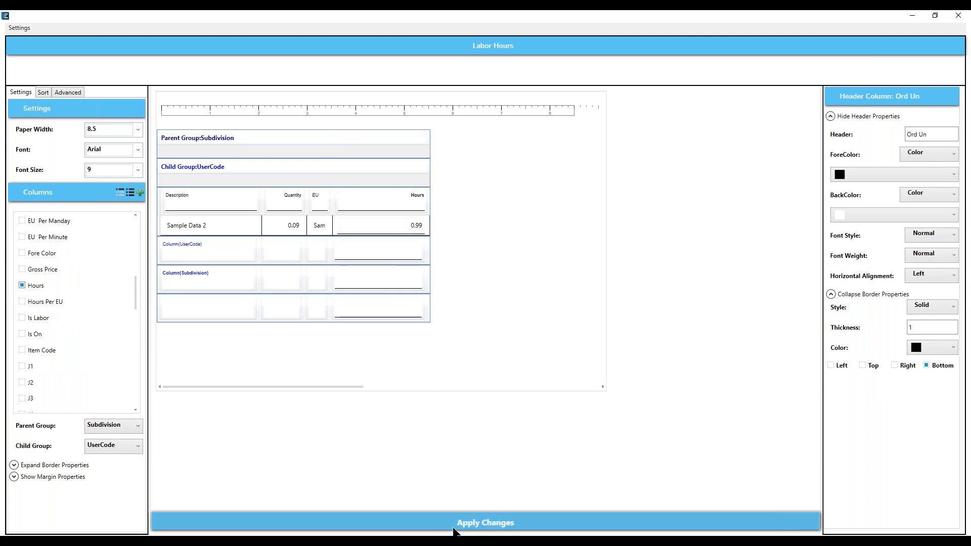
# - Apply the column changes, then widen the Description column to stretch across the page
pyautogui.click(513, 526)
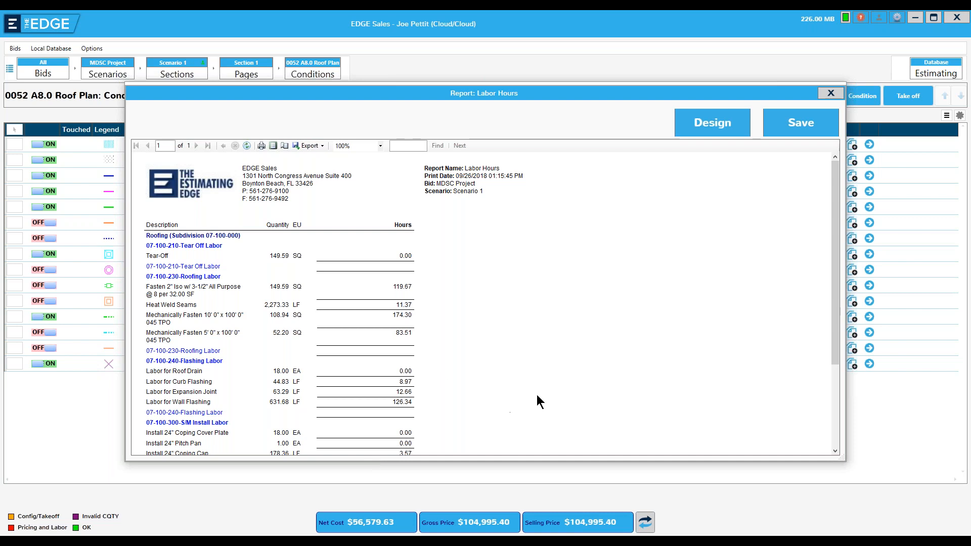
pyautogui.click(709, 122)
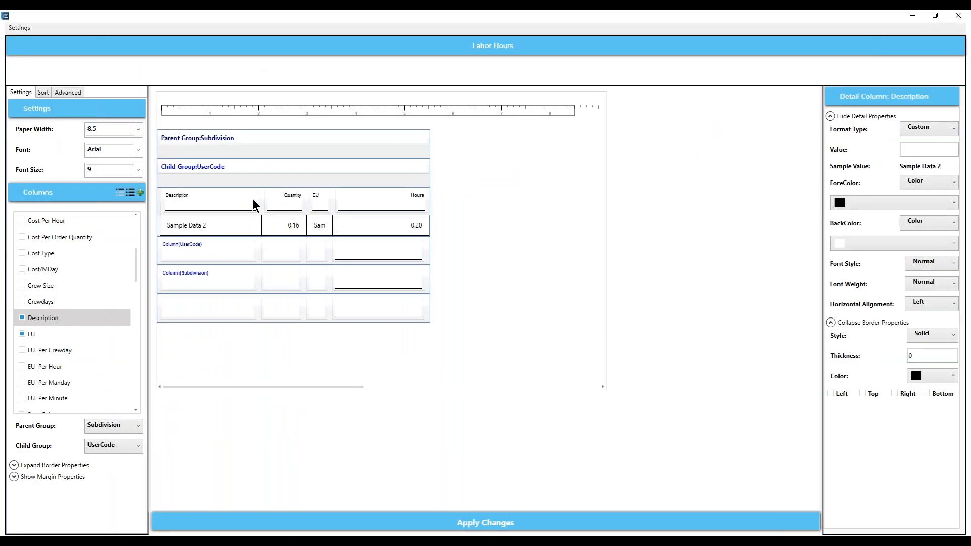
pyautogui.moveTo(258, 198); pyautogui.dragTo(376, 194)
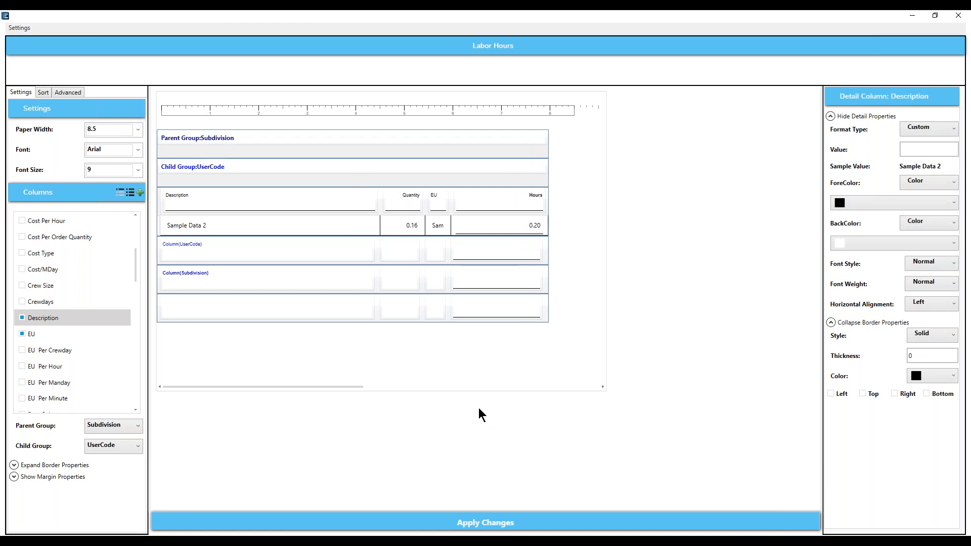
# - Clear the Bottom border on the Hours detail cells and regenerate the Labor Hours preview
pyautogui.click(498, 232)
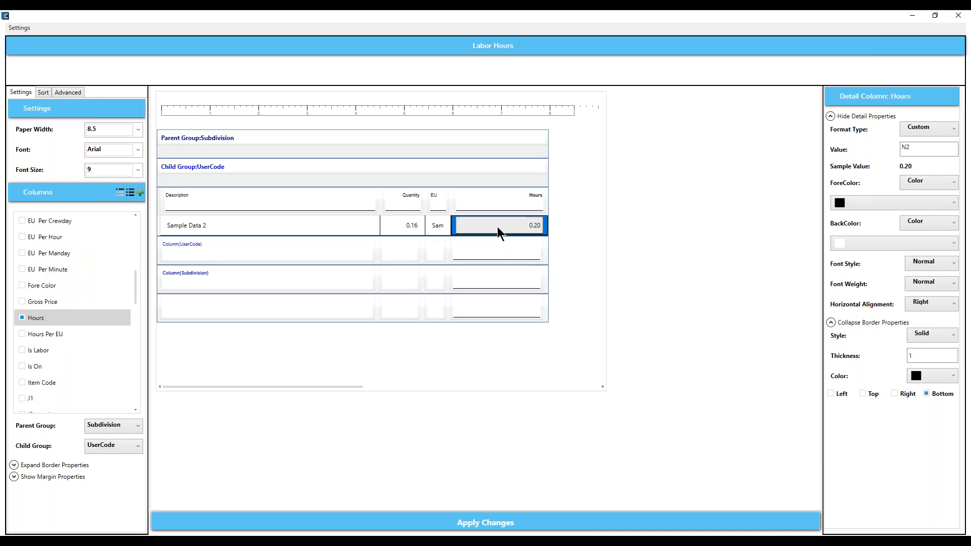
pyautogui.click(926, 394)
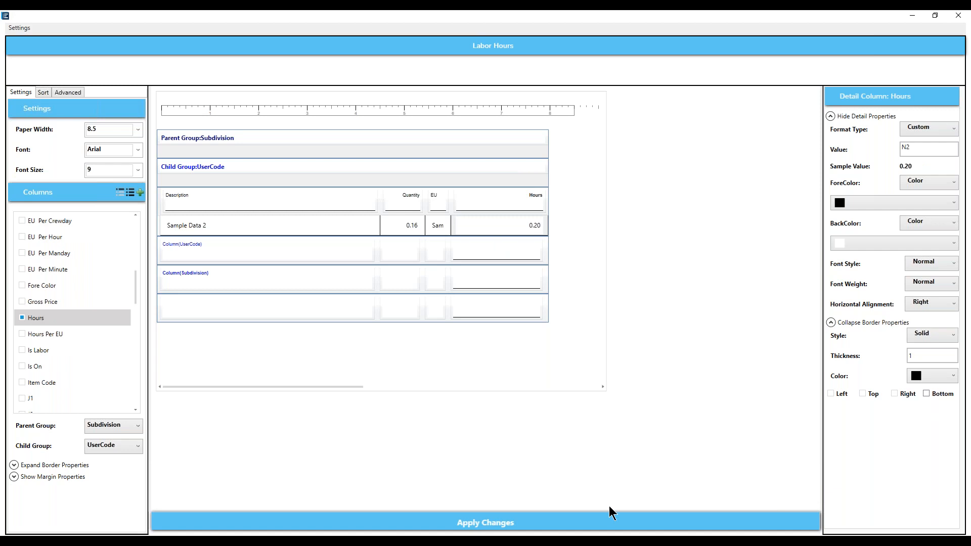
pyautogui.click(539, 529)
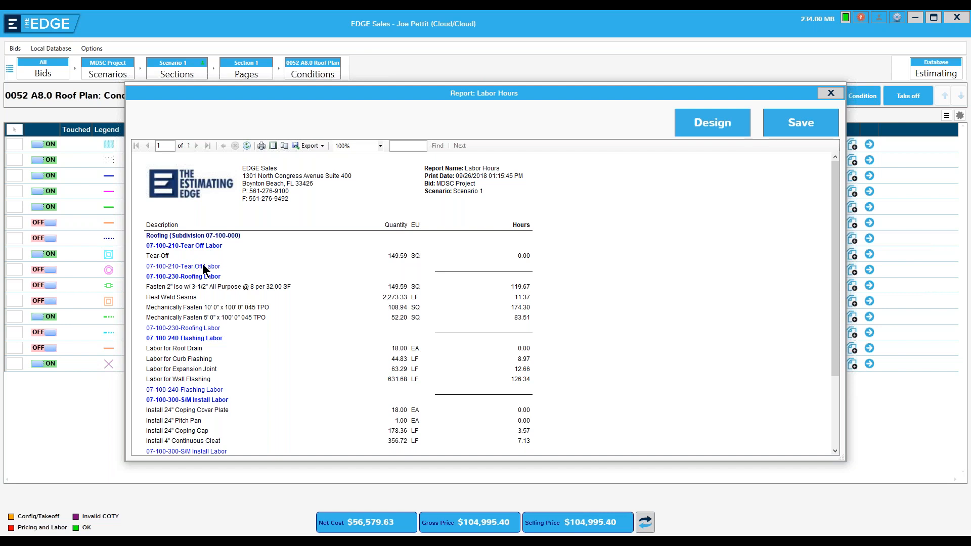
# - Change the UserCode group footer cell to Text reading 'Subtotal' and apply the changes
pyautogui.click(712, 130)
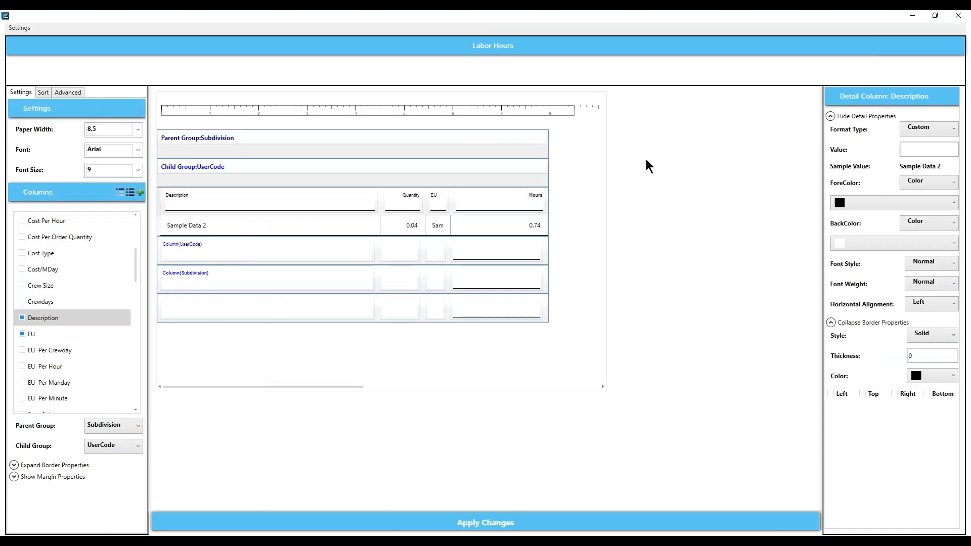
pyautogui.click(172, 249)
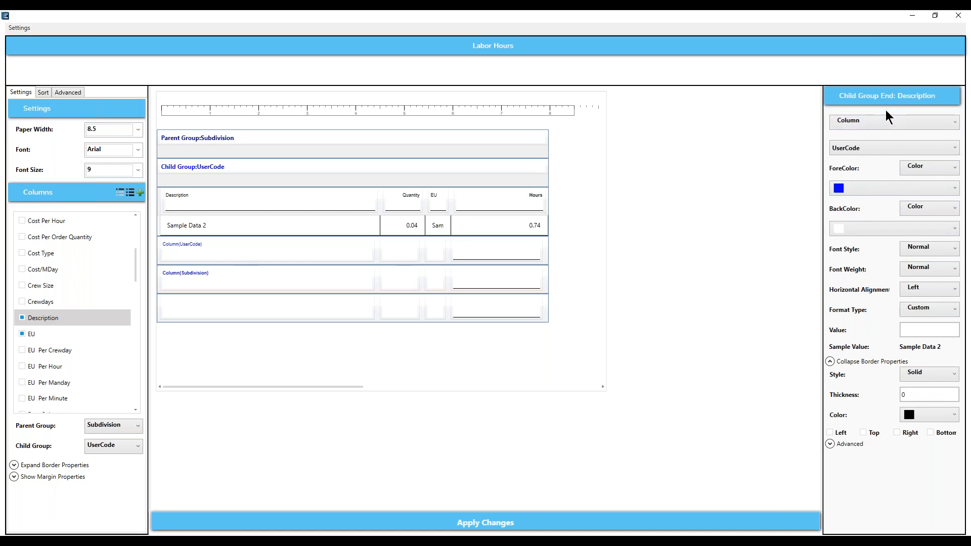
pyautogui.click(955, 123)
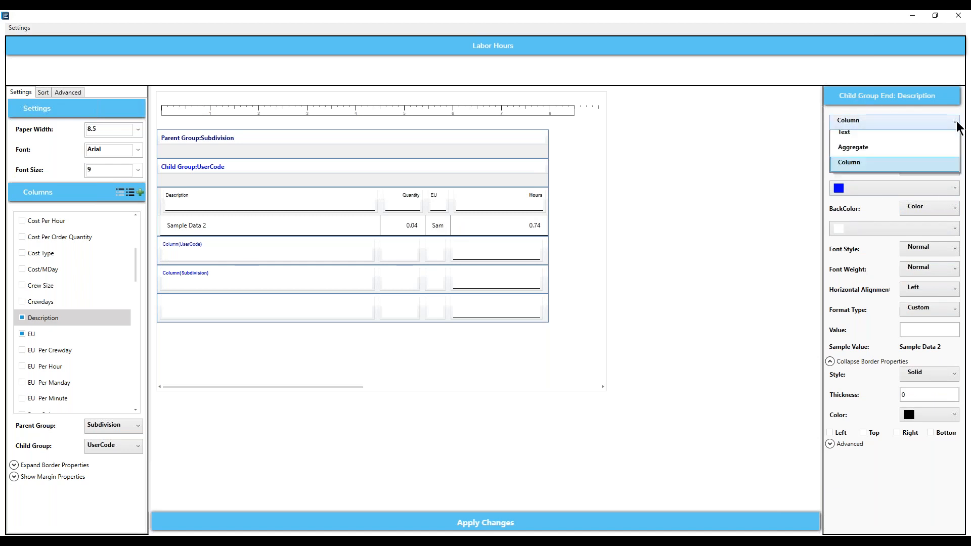
pyautogui.click(854, 138)
pyautogui.doubleClick(848, 149)
pyautogui.write('Su')
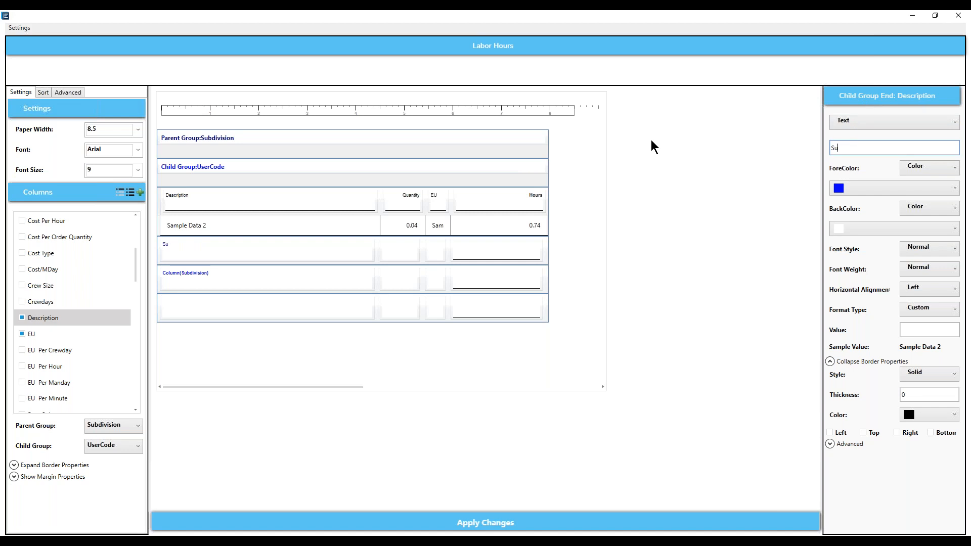
pyautogui.write('btotal')
pyautogui.click(516, 526)
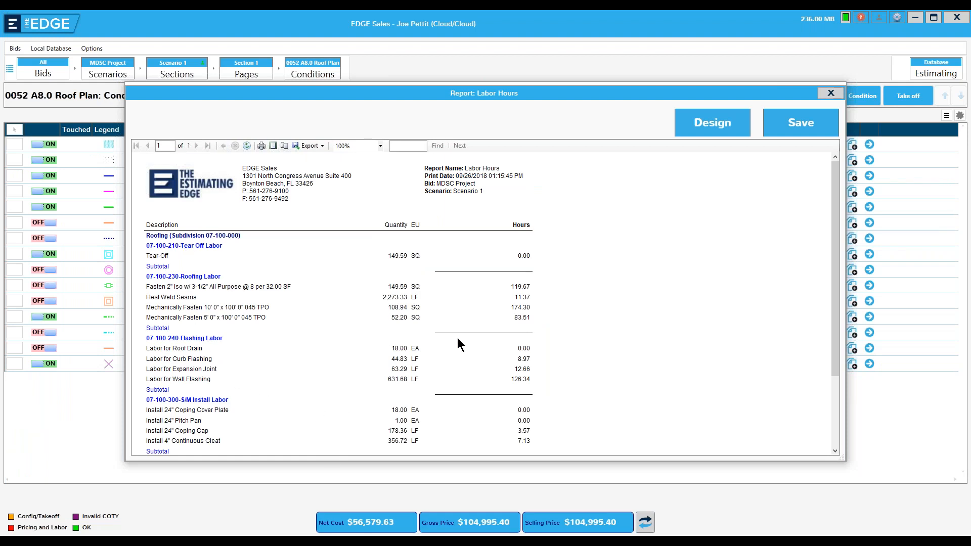
# - Reopen the Labor Hours designer, return to the preview, then open the designer again
pyautogui.click(708, 125)
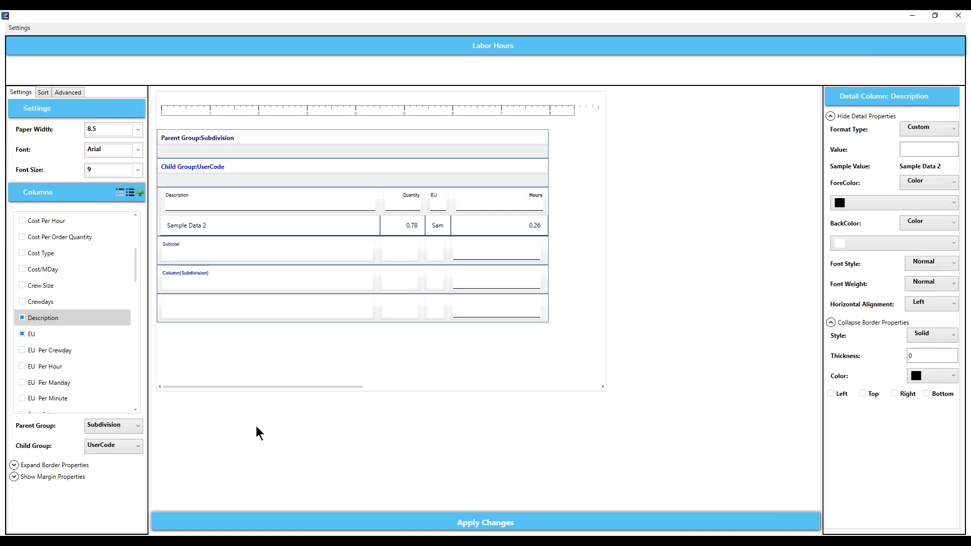
pyautogui.click(485, 524)
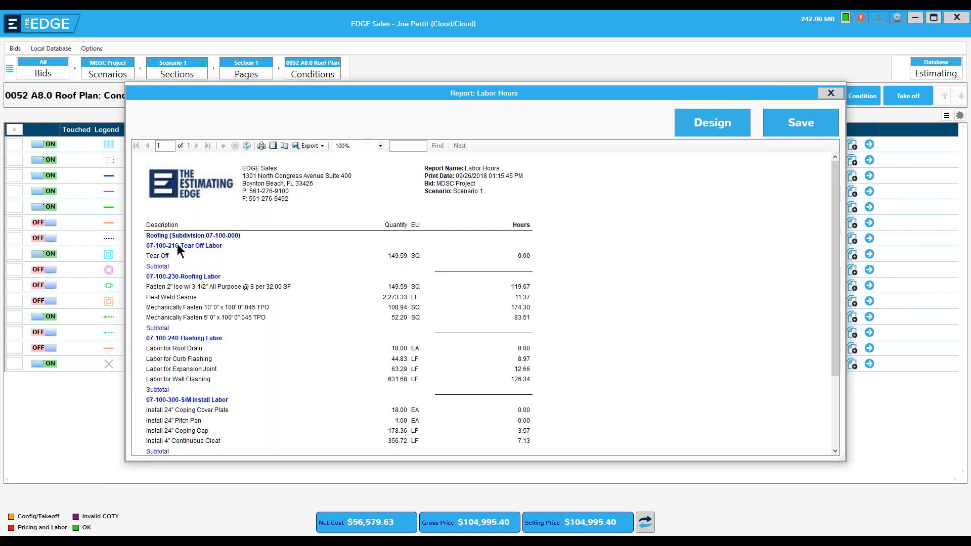
pyautogui.click(700, 125)
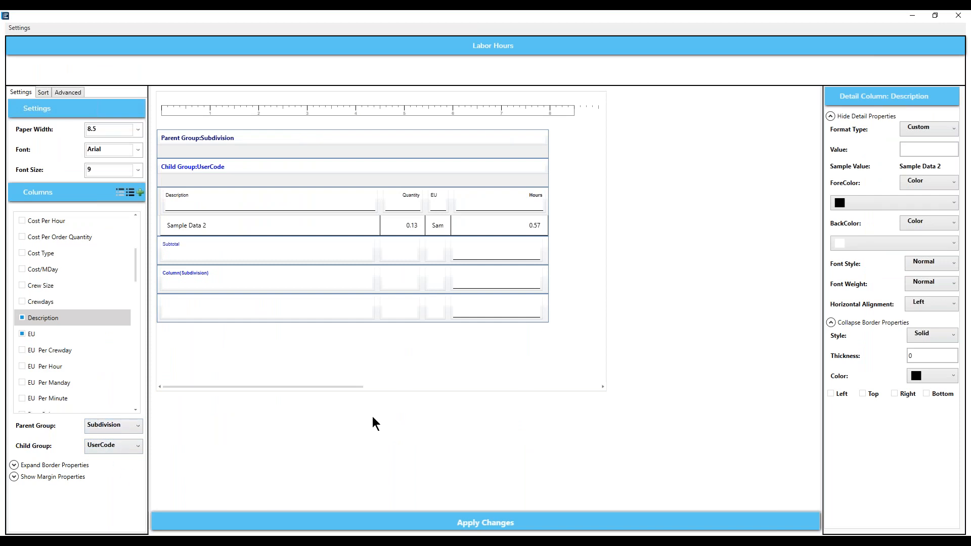
# - Set the Subdivision group header's ForeColor to blue, apply it, and reopen the designer
pyautogui.click(181, 135)
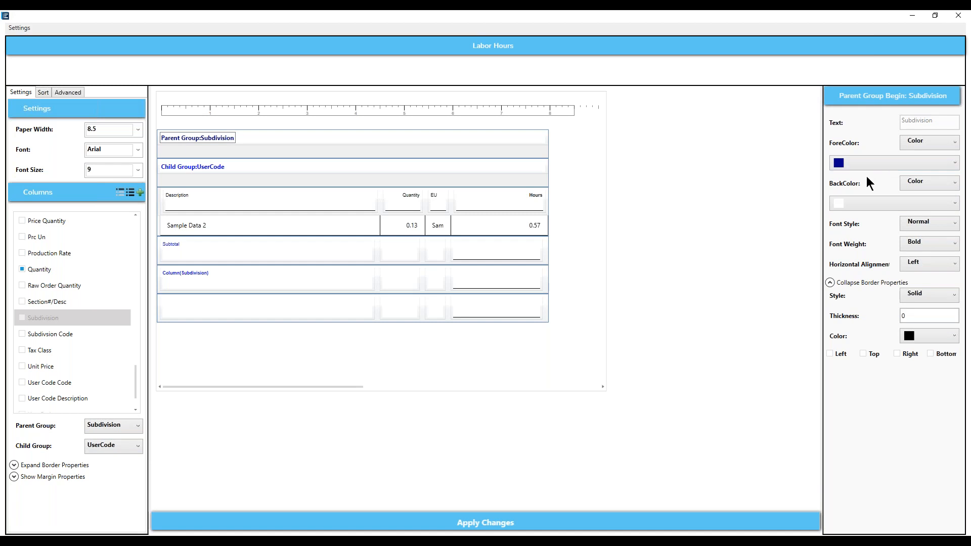
pyautogui.click(955, 163)
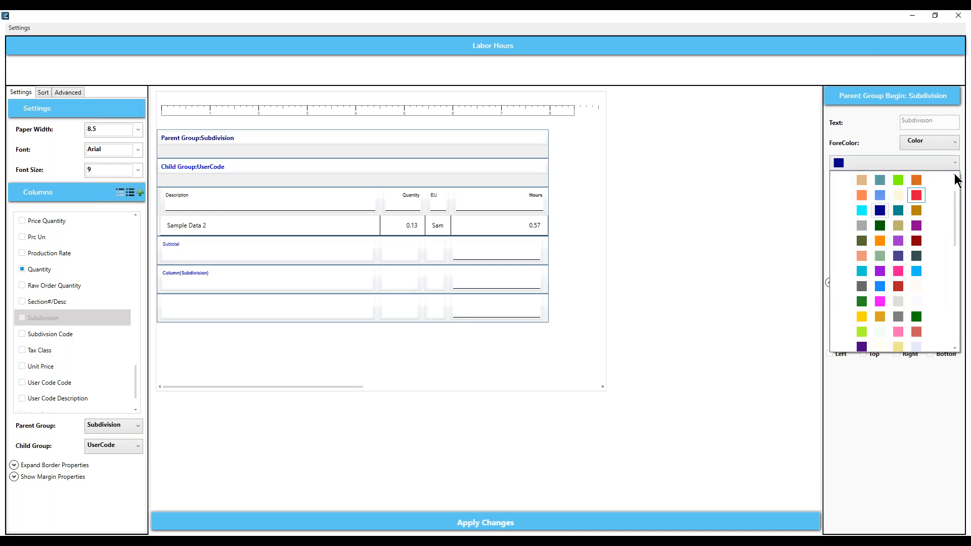
pyautogui.scroll(1, 956, 180)
pyautogui.click(880, 195)
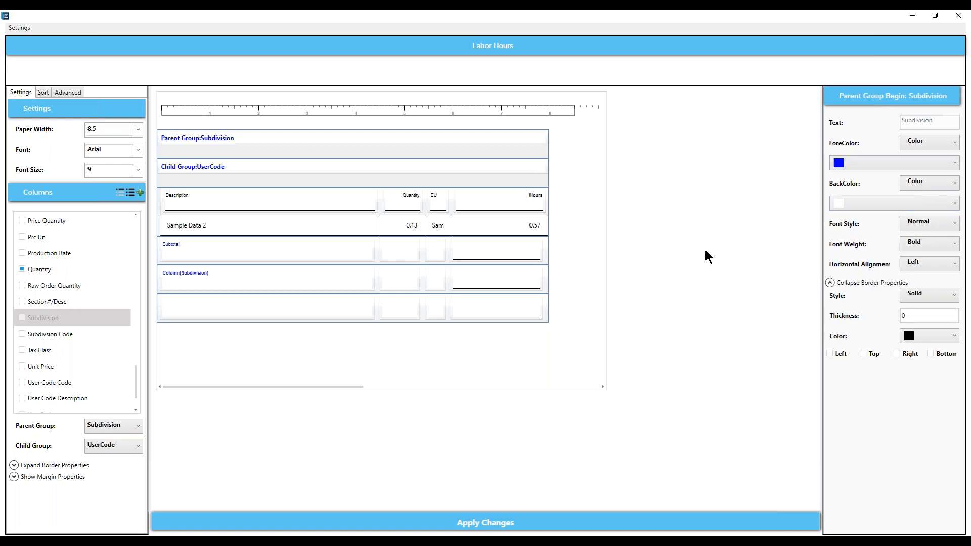
pyautogui.click(640, 526)
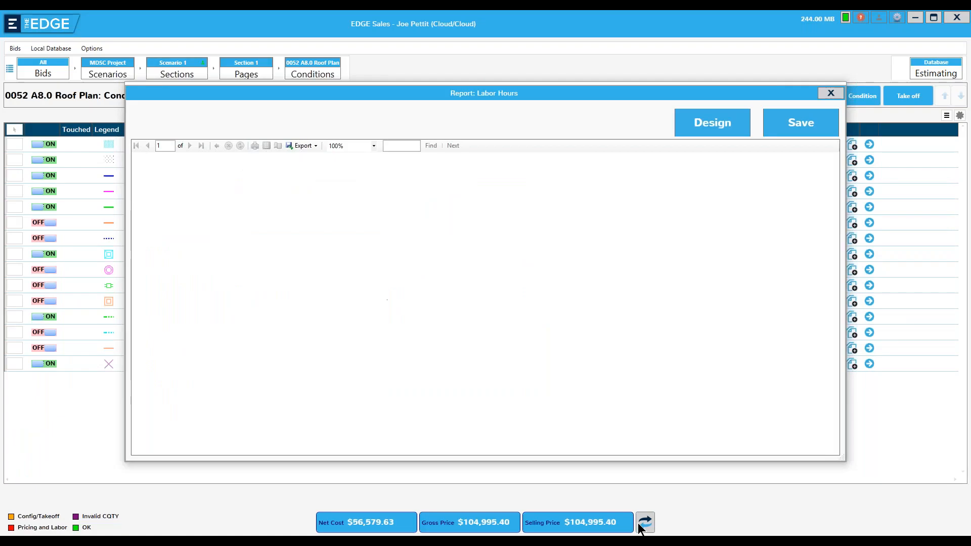
pyautogui.click(712, 125)
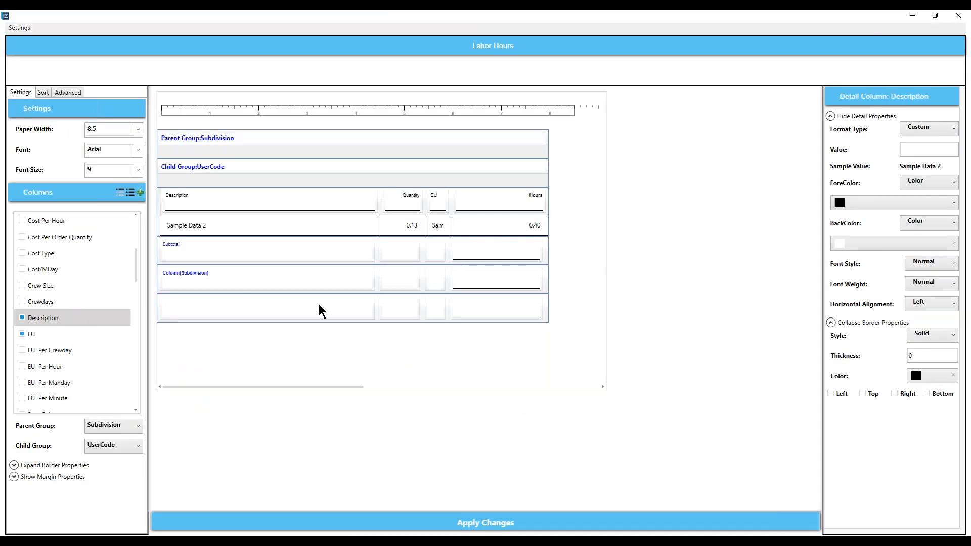
# - Color the UserCode group header text dark red and the Subtotal label text red
pyautogui.click(178, 166)
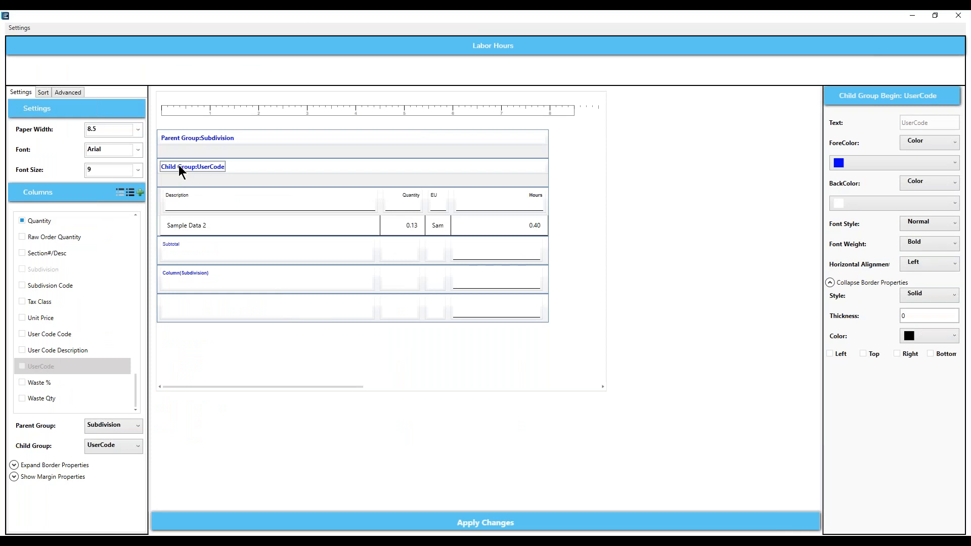
pyautogui.click(954, 162)
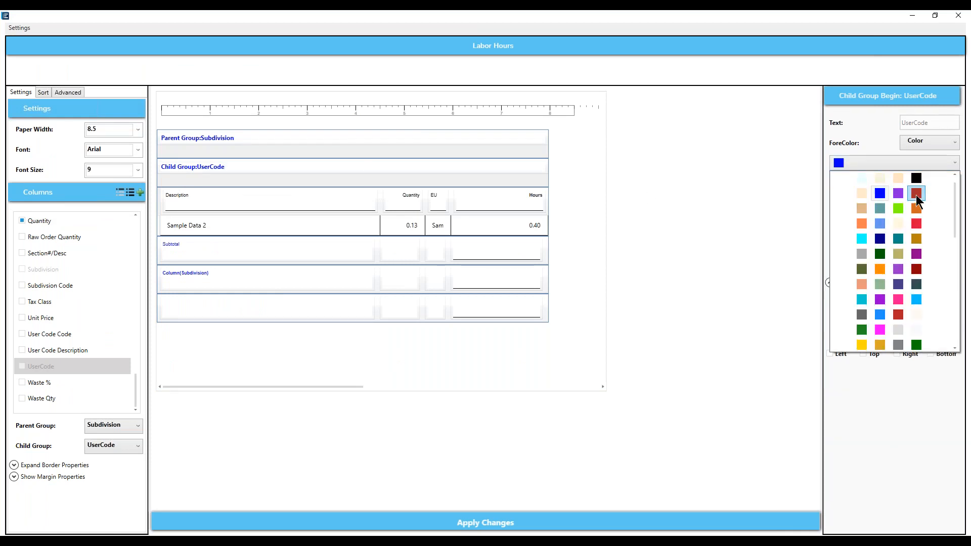
pyautogui.click(916, 193)
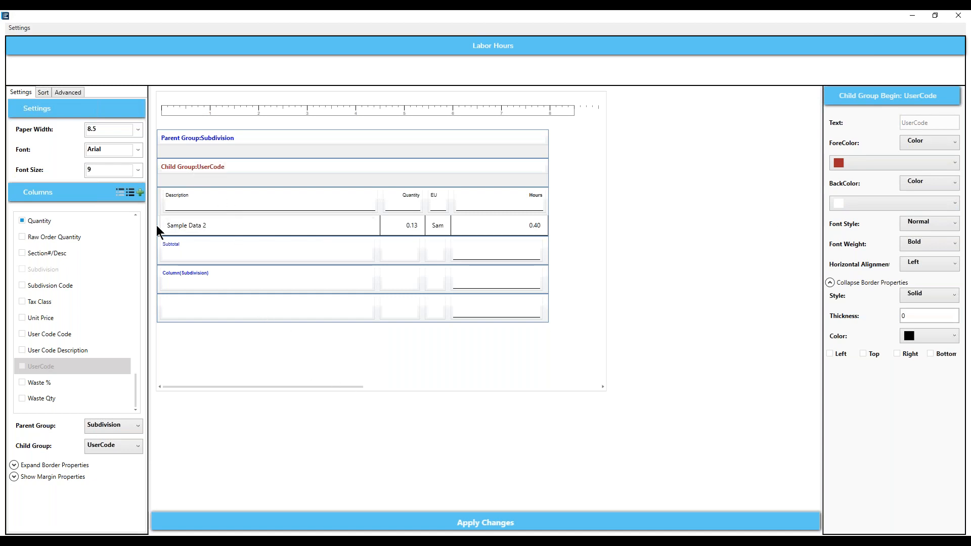
pyautogui.click(172, 249)
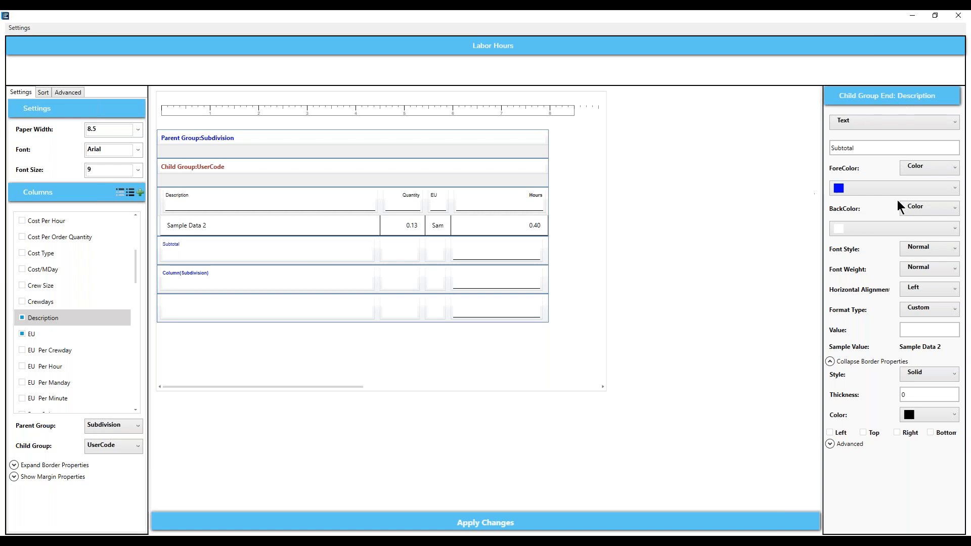
pyautogui.click(954, 188)
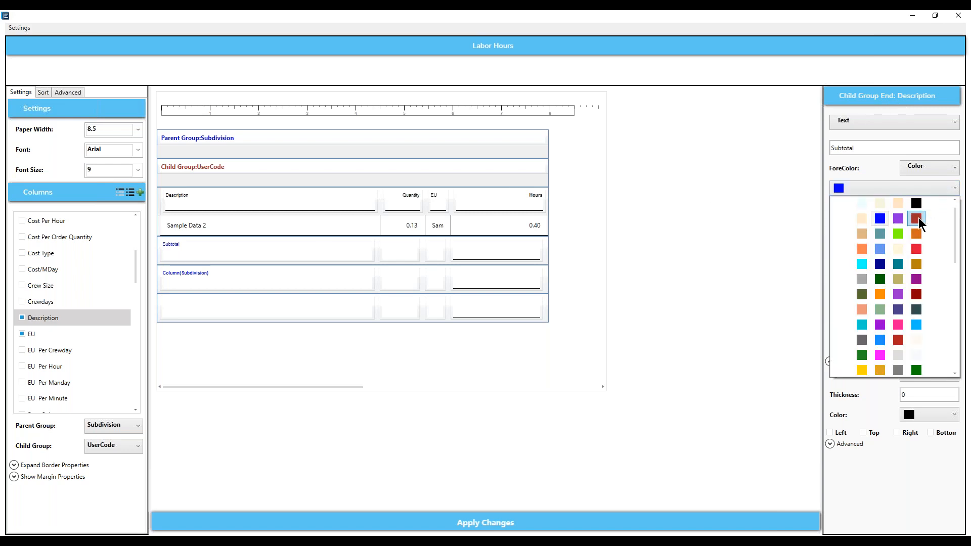
pyautogui.click(918, 218)
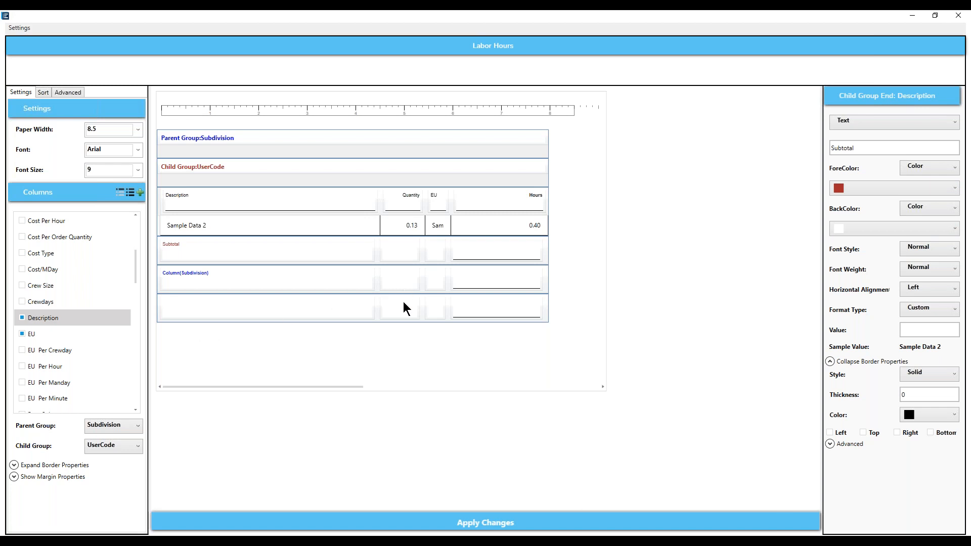
# - Make the Subtotal row's Hours cell an Aggregate Sum of Hours in bold red text
pyautogui.click(512, 247)
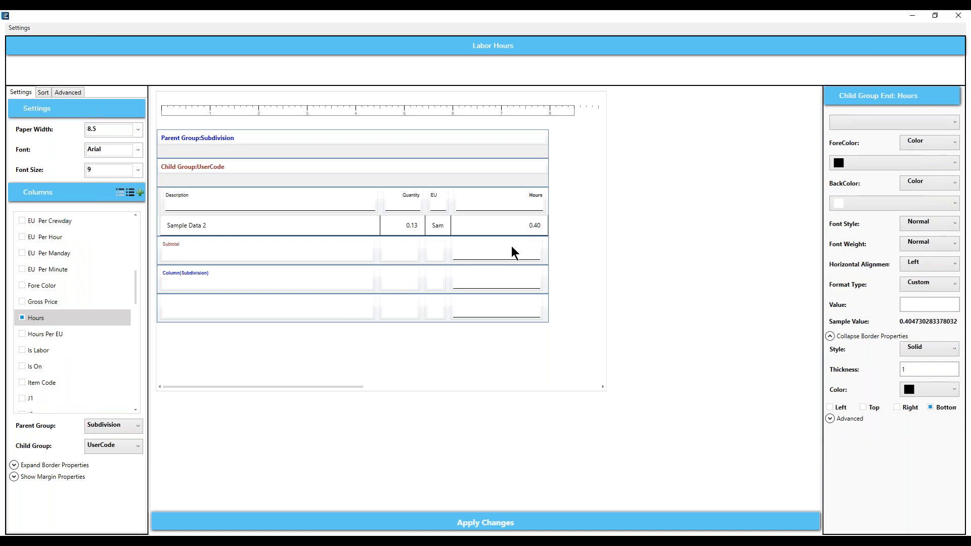
pyautogui.click(956, 122)
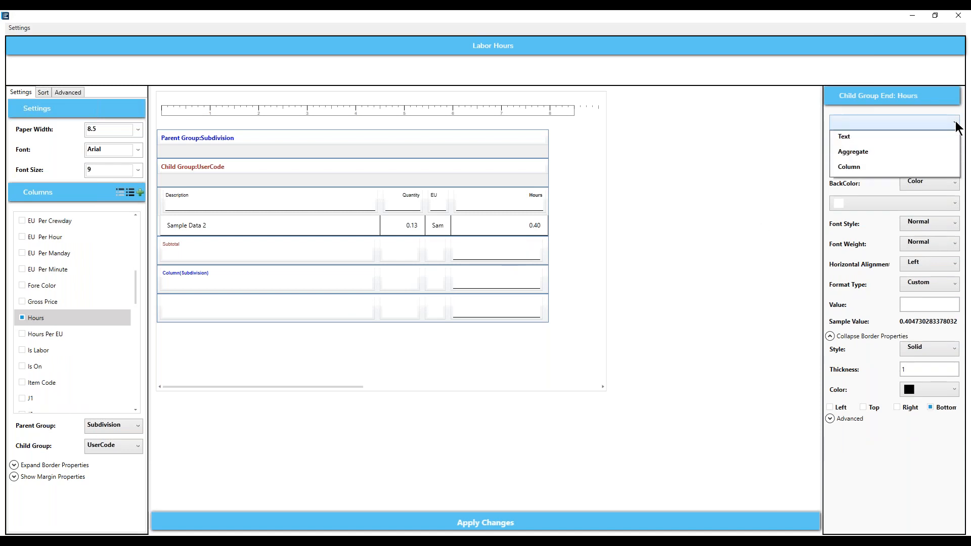
pyautogui.click(859, 152)
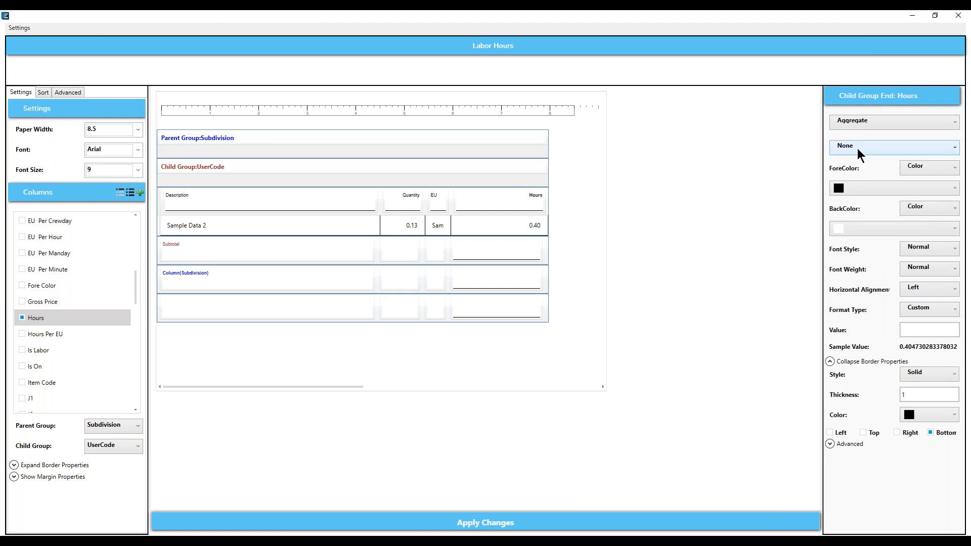
pyautogui.click(955, 148)
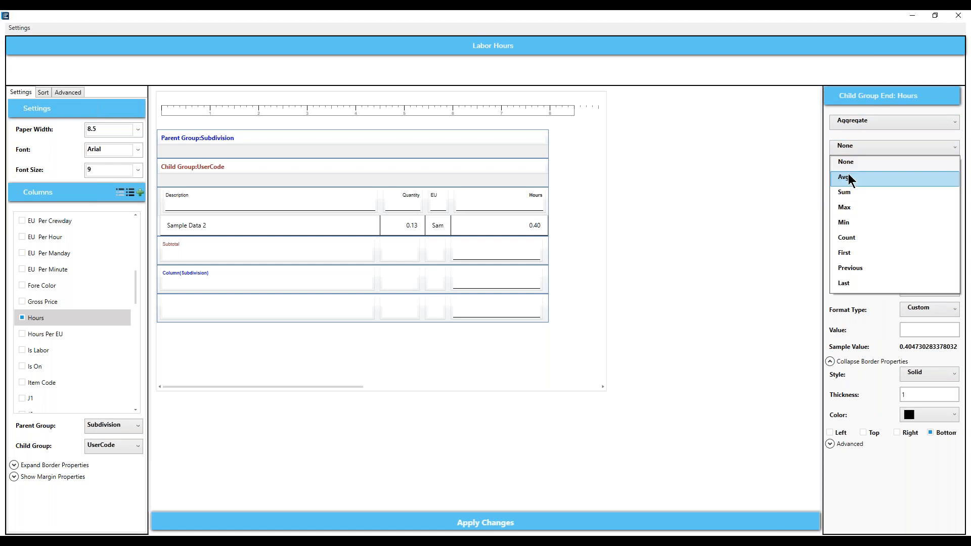
pyautogui.click(843, 193)
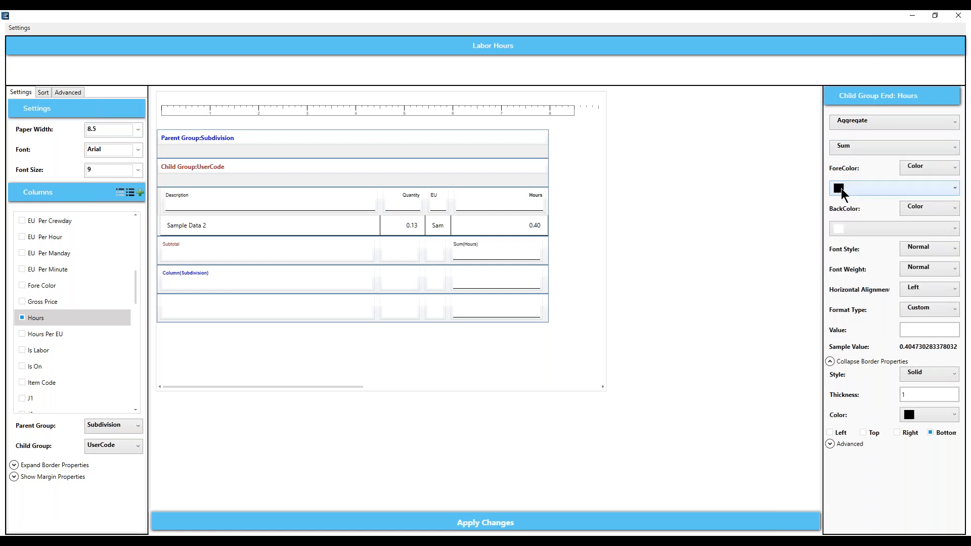
pyautogui.click(956, 189)
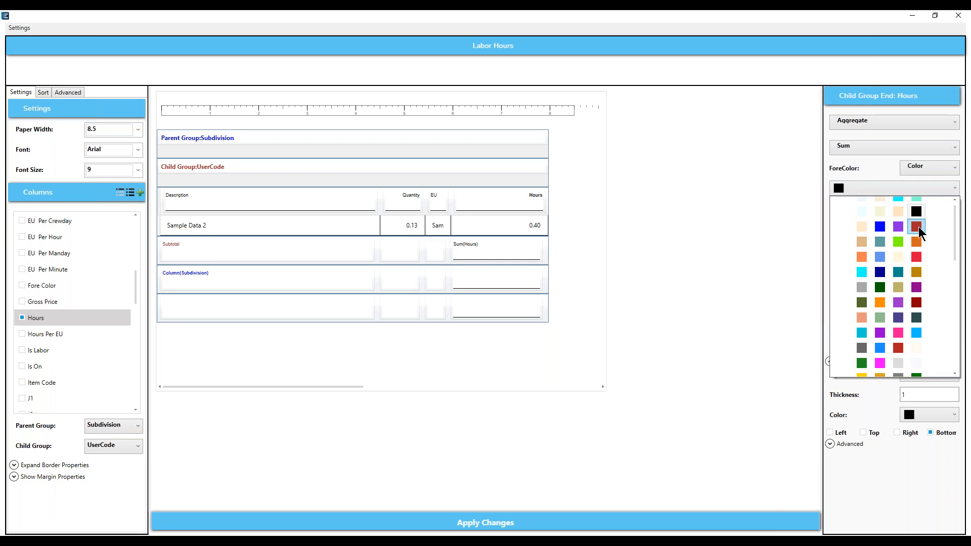
pyautogui.click(917, 226)
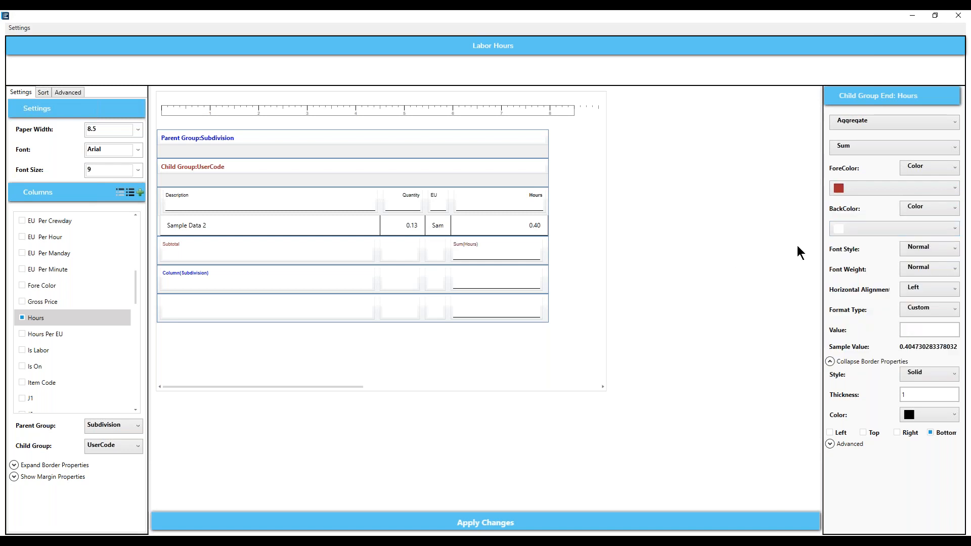
pyautogui.click(954, 272)
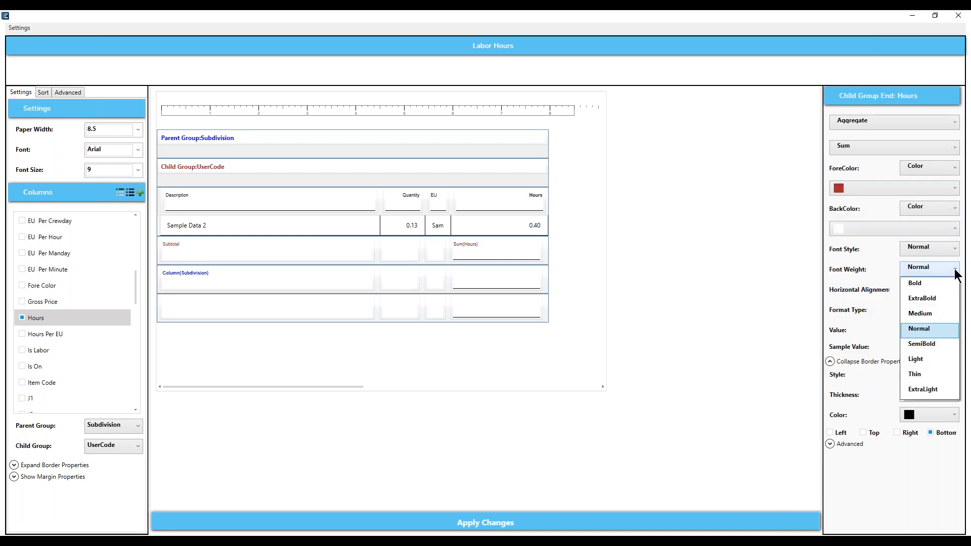
pyautogui.click(919, 286)
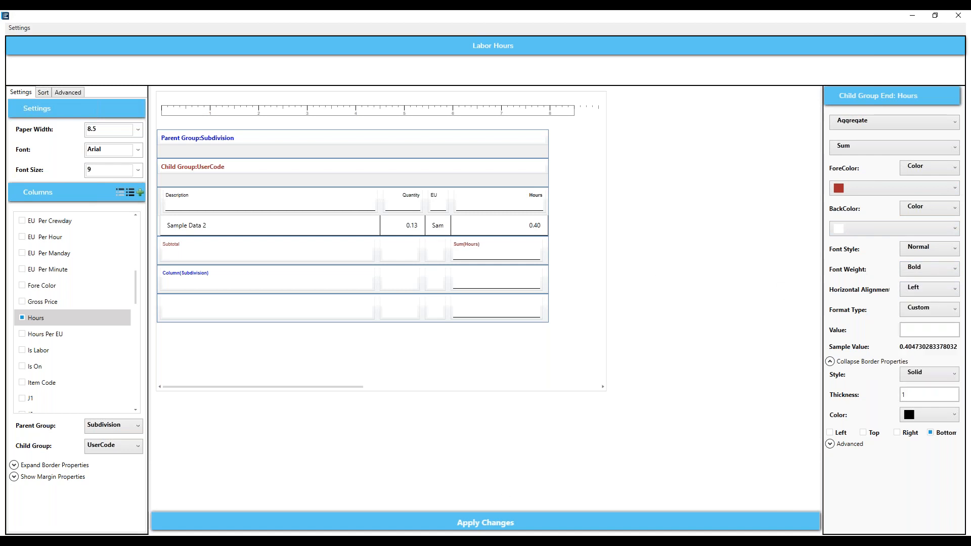
# - Right-align the Sum(Hours) subtotal, formatted as a Number with 2 decimal places
pyautogui.click(534, 522)
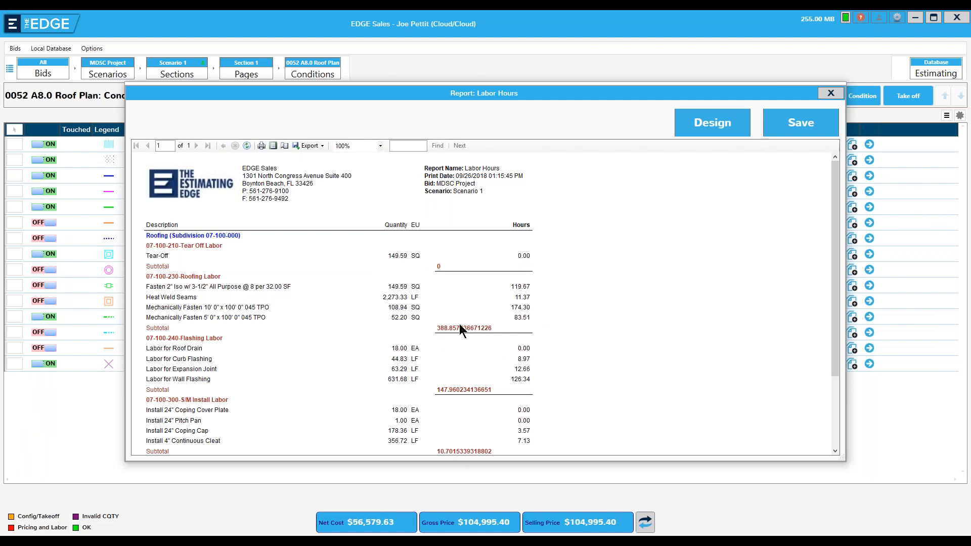
pyautogui.click(703, 123)
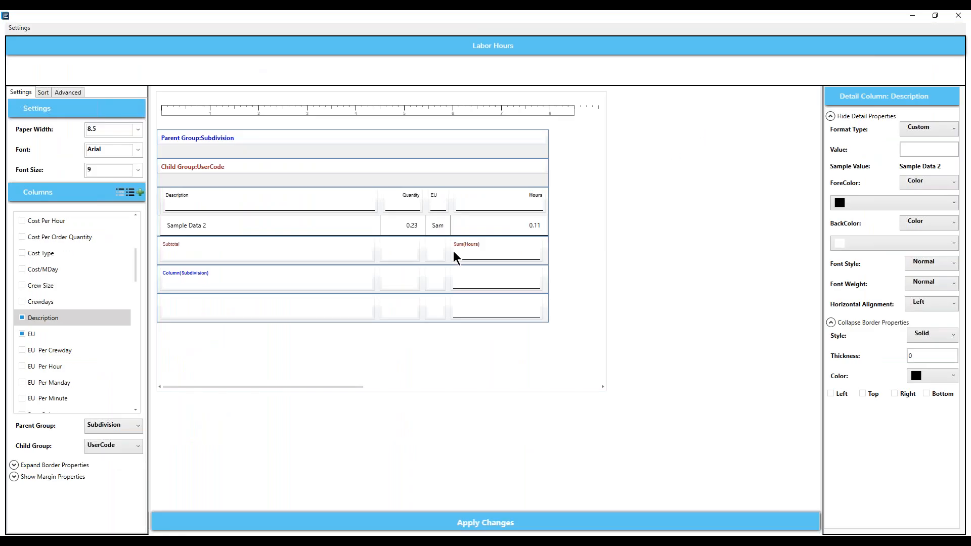
pyautogui.click(487, 247)
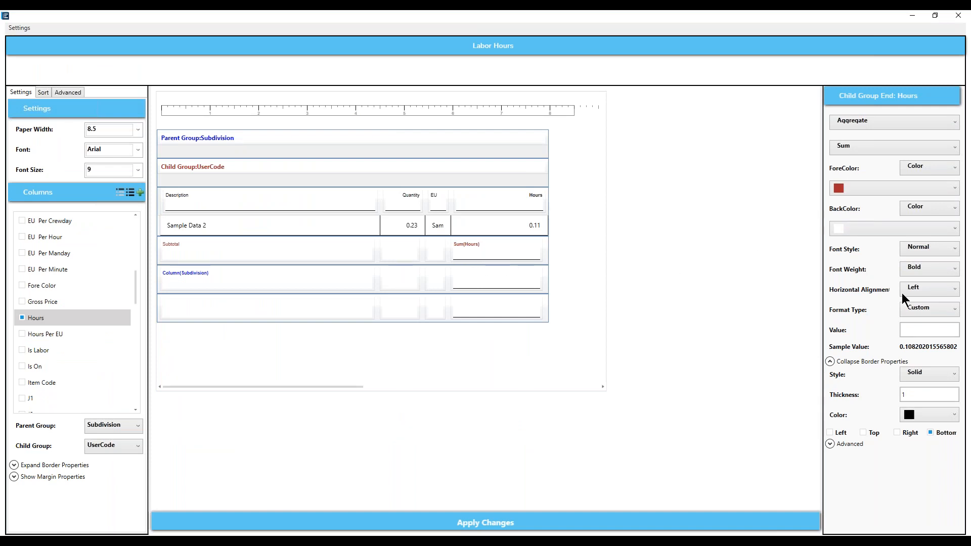
pyautogui.click(953, 291)
pyautogui.click(921, 334)
pyautogui.click(955, 310)
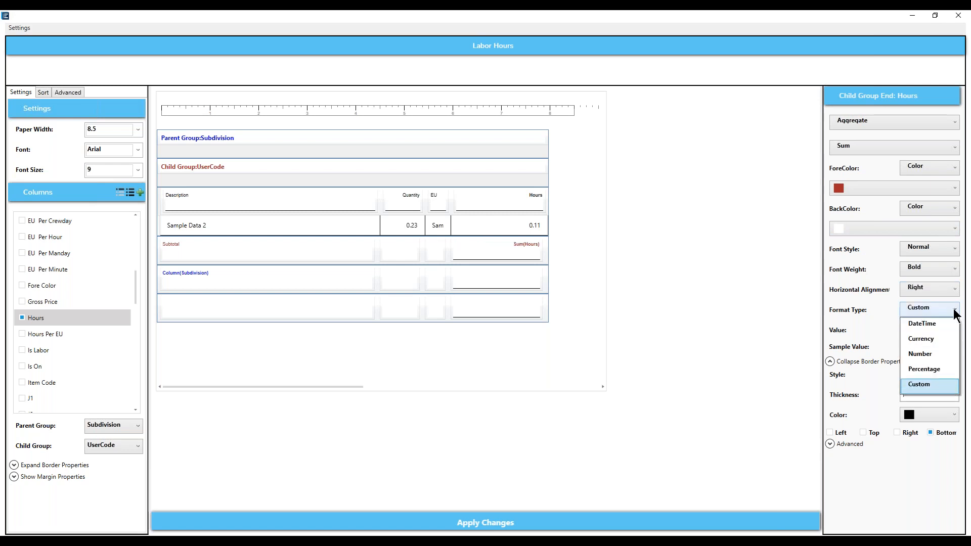
pyautogui.click(919, 354)
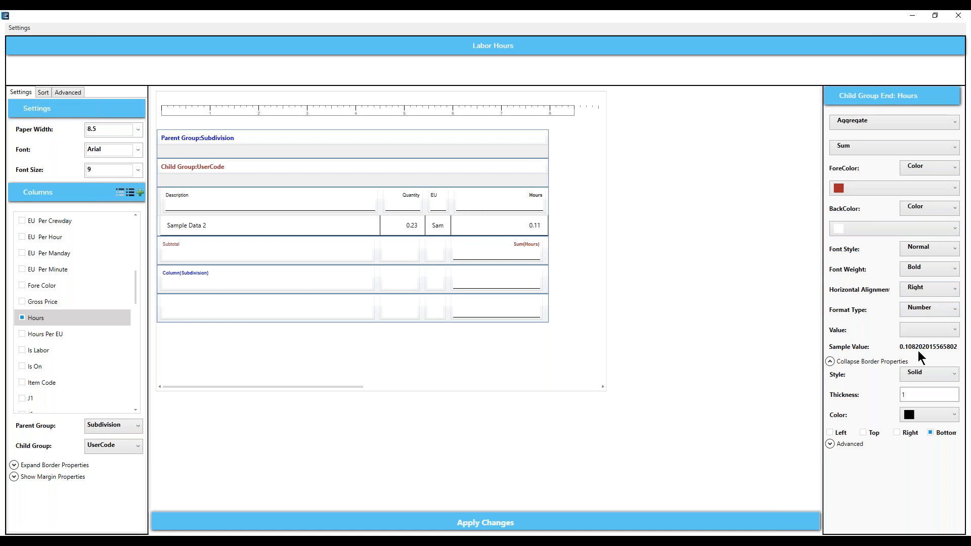
pyautogui.click(954, 331)
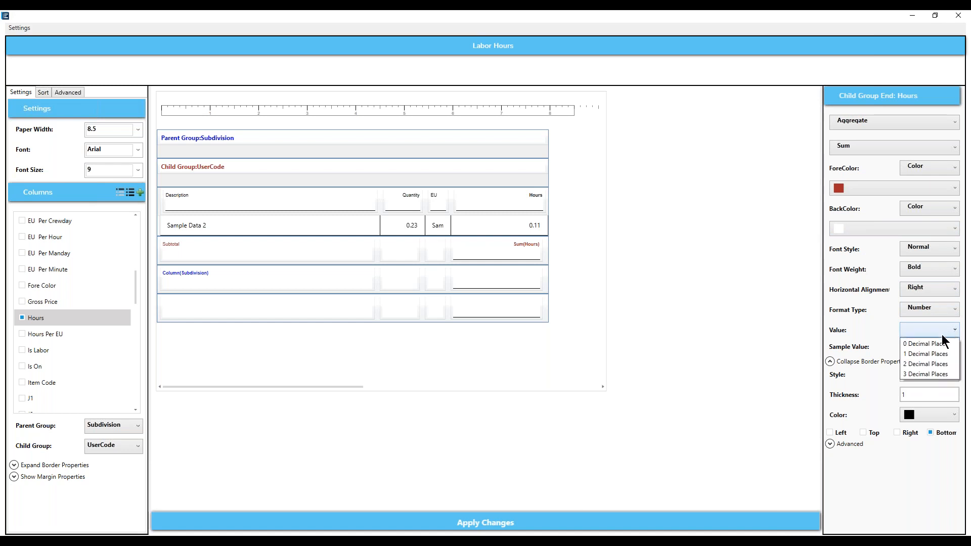
pyautogui.click(928, 363)
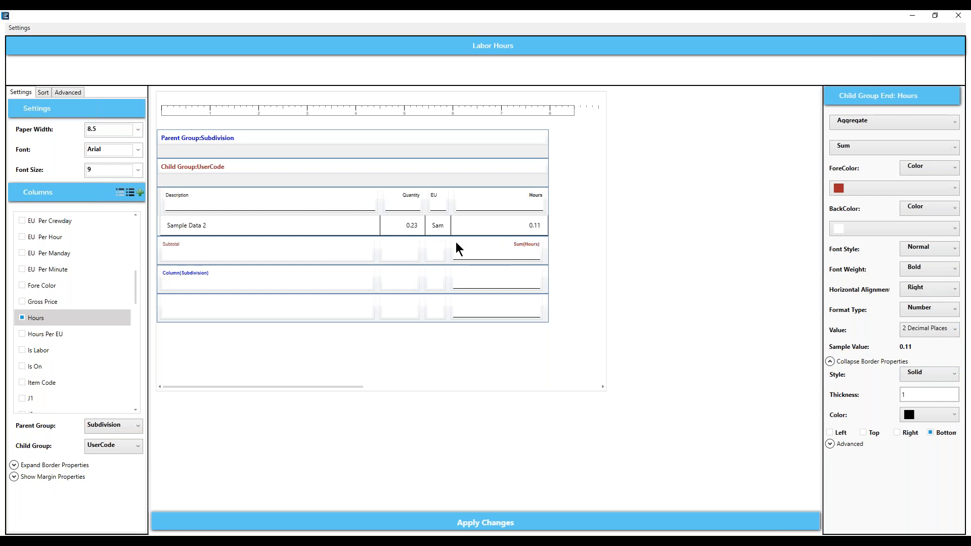
# - Replace the subtotal's bottom border with a 2-thickness top border and preview the report
pyautogui.click(931, 433)
pyautogui.click(863, 433)
pyautogui.moveTo(912, 395); pyautogui.dragTo(884, 398)
pyautogui.write('2')
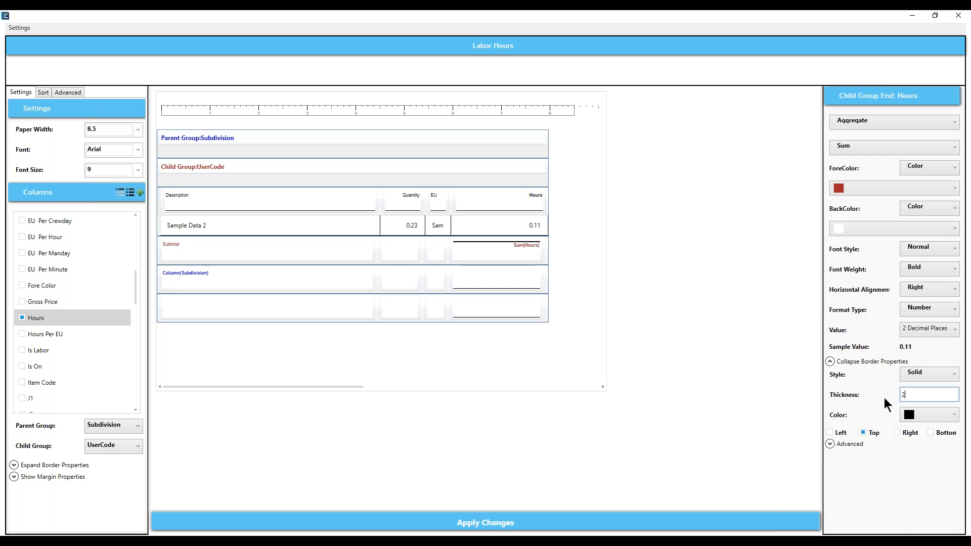
pyautogui.click(632, 523)
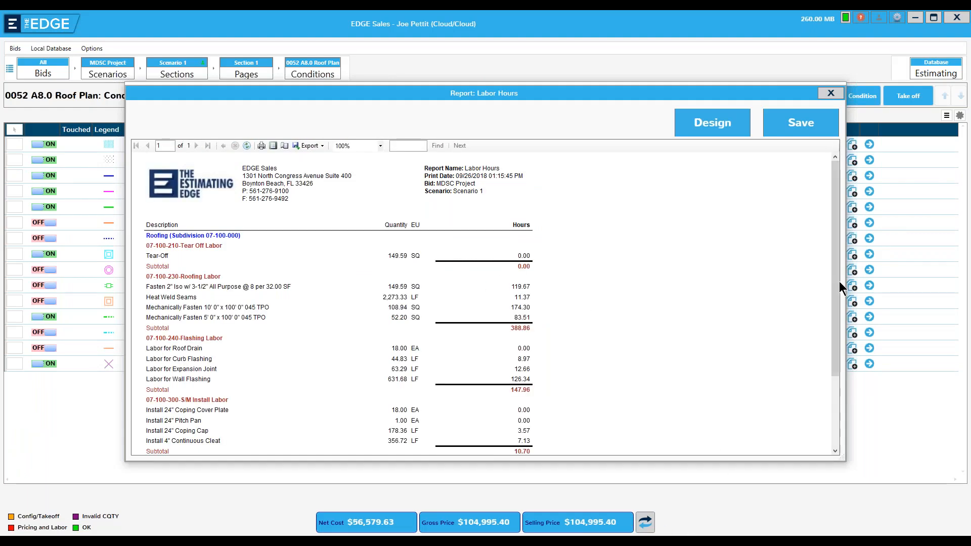
# - Review the Labor Hours preview to its end, then return to the report's design layout
pyautogui.moveTo(838, 282)
pyautogui.mouseDown()
pyautogui.moveTo(837, 368)
pyautogui.moveTo(838, 280)
pyautogui.mouseUp()
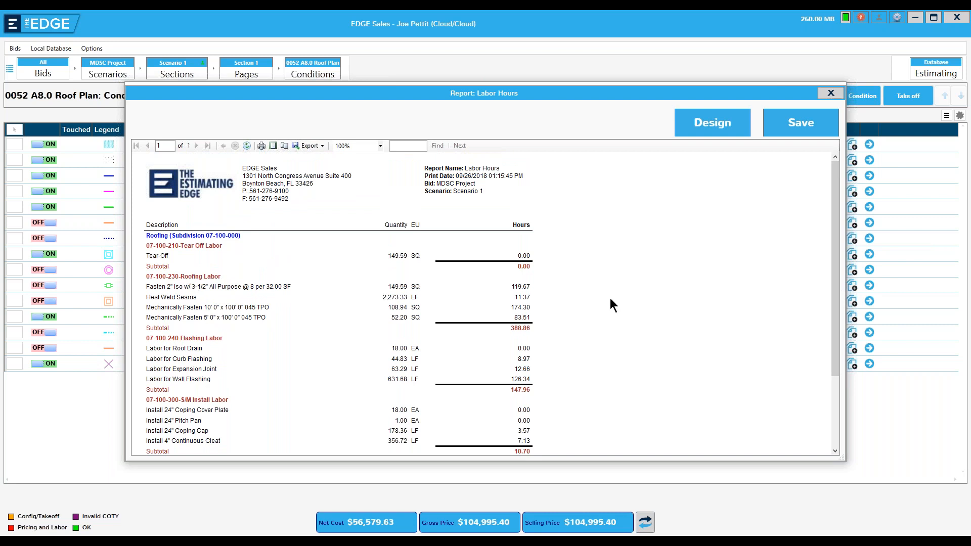
pyautogui.moveTo(836, 284); pyautogui.dragTo(838, 354)
pyautogui.click(714, 124)
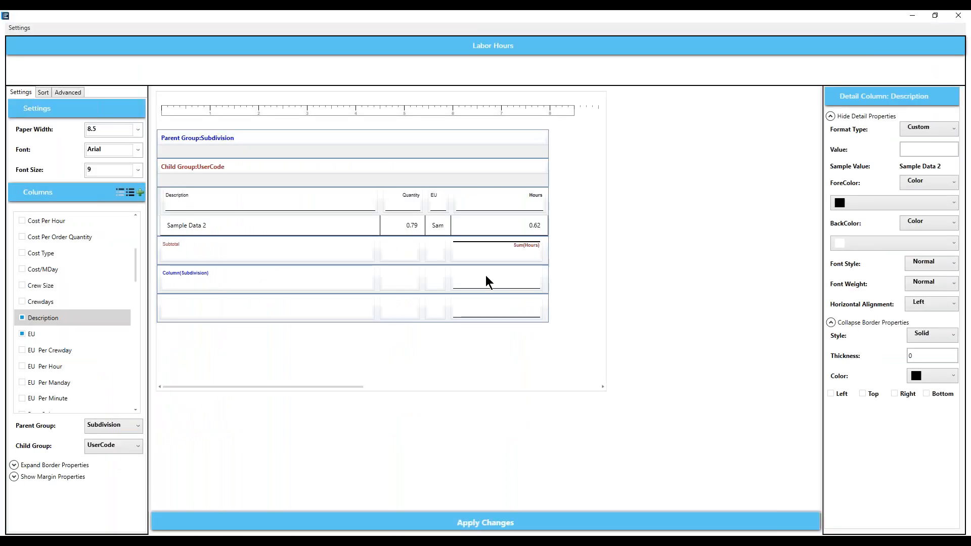
# - Make the subdivision total row's Hours cell show the Sum aggregate
pyautogui.click(508, 280)
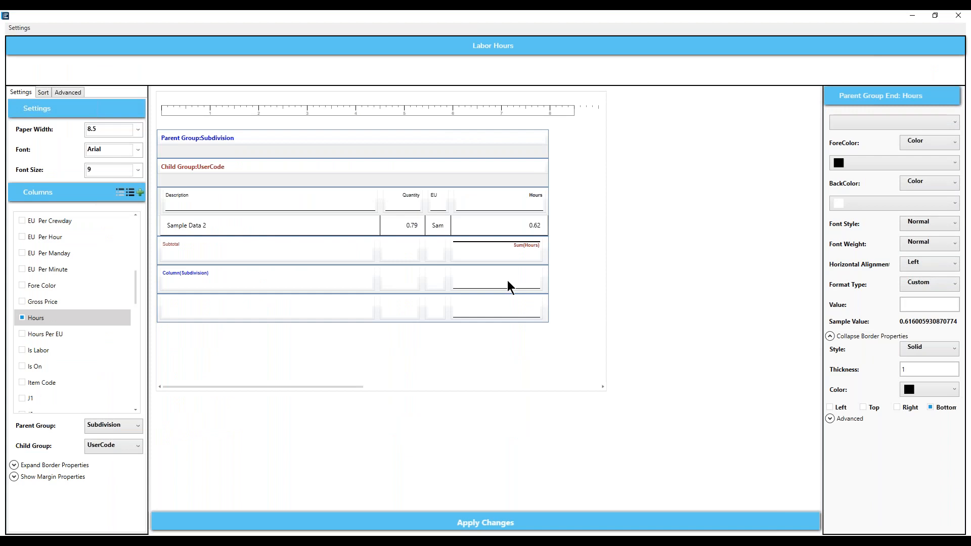
pyautogui.click(953, 123)
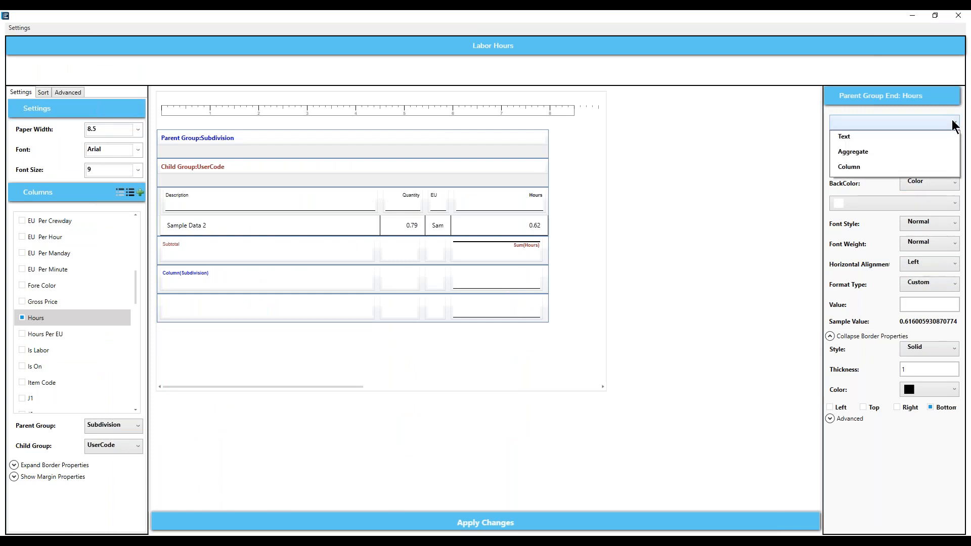
pyautogui.click(870, 149)
pyautogui.click(944, 149)
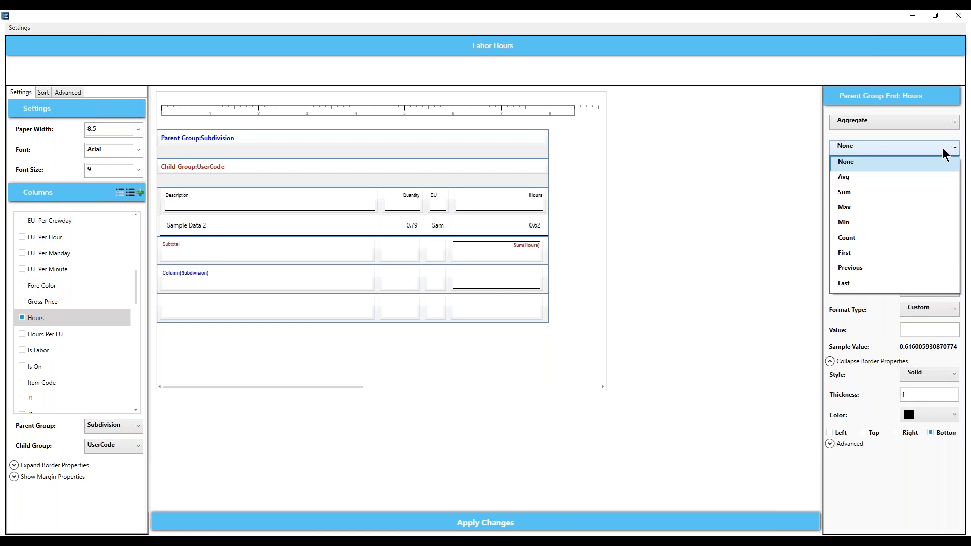
pyautogui.click(856, 192)
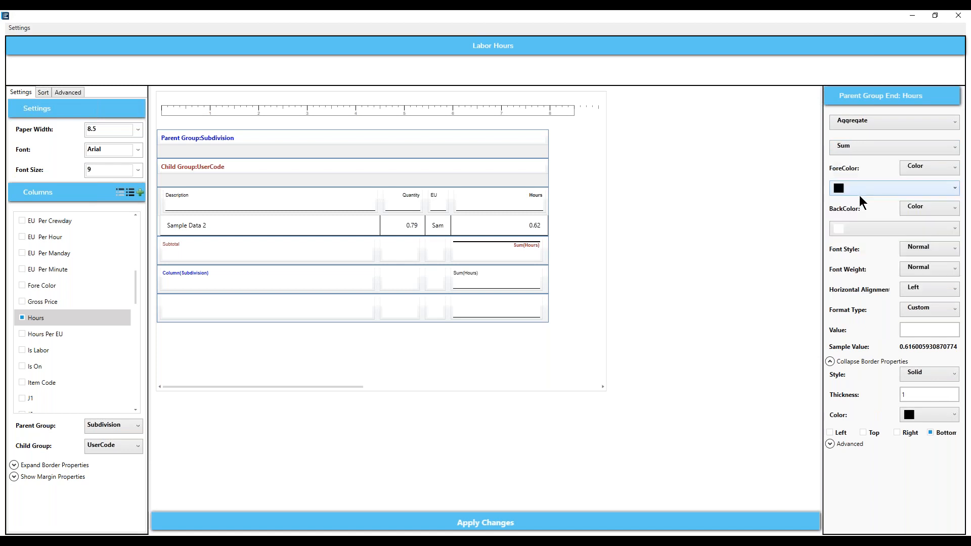
# - Make the subdivision Sum of Hours blue, bold and right-aligned
pyautogui.click(954, 188)
pyautogui.click(880, 235)
pyautogui.click(958, 272)
pyautogui.click(917, 285)
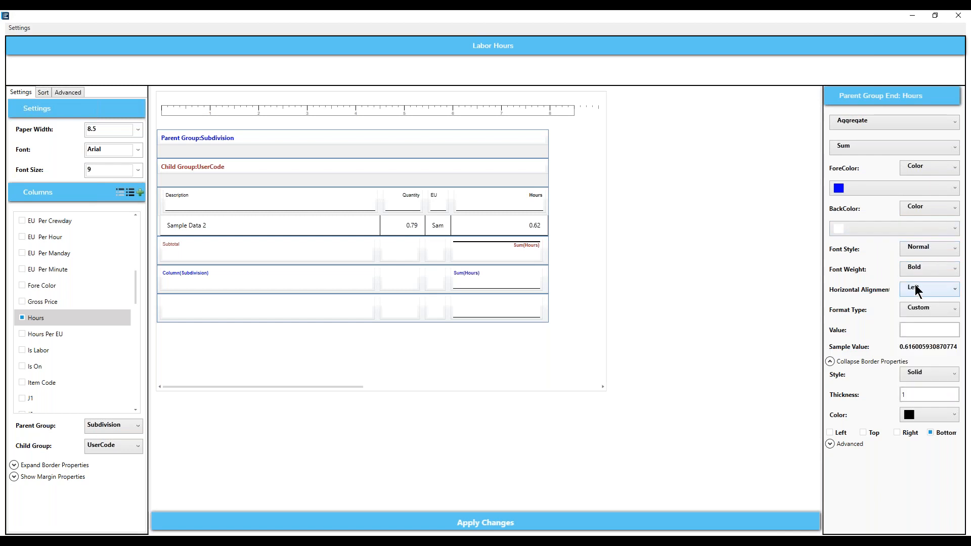
pyautogui.click(954, 289)
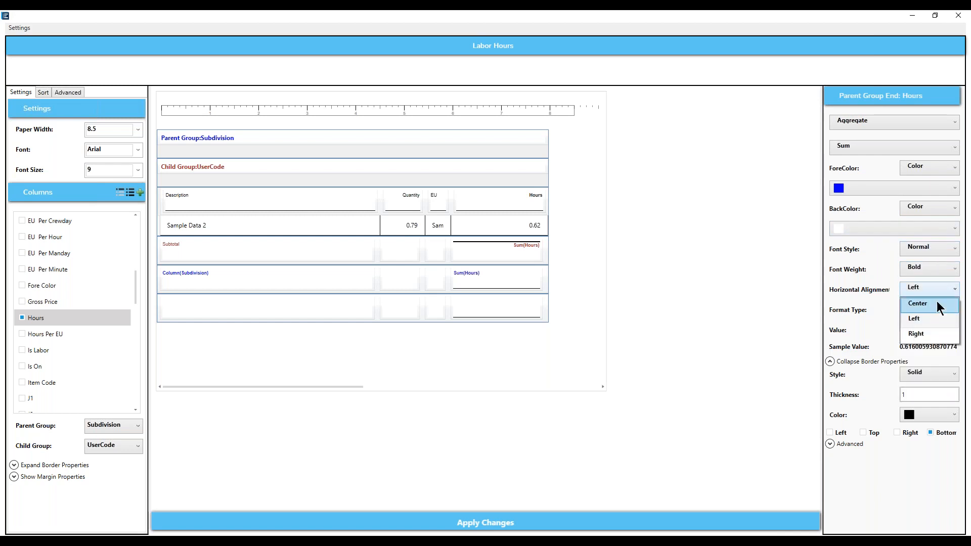
pyautogui.click(917, 336)
# - Format the total as Number with 2 decimals, top border 2, no bottom border, and apply
pyautogui.click(944, 314)
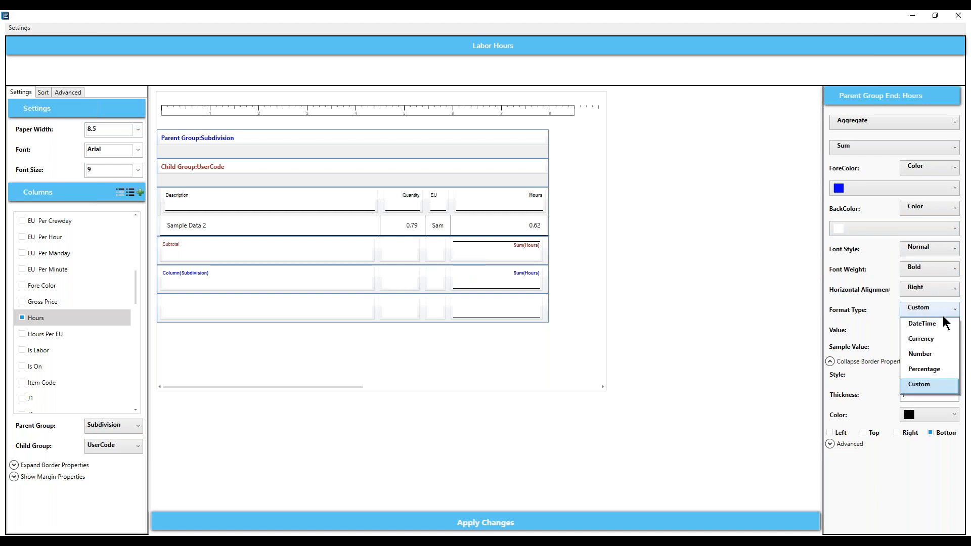
pyautogui.click(922, 354)
pyautogui.click(957, 332)
pyautogui.click(924, 360)
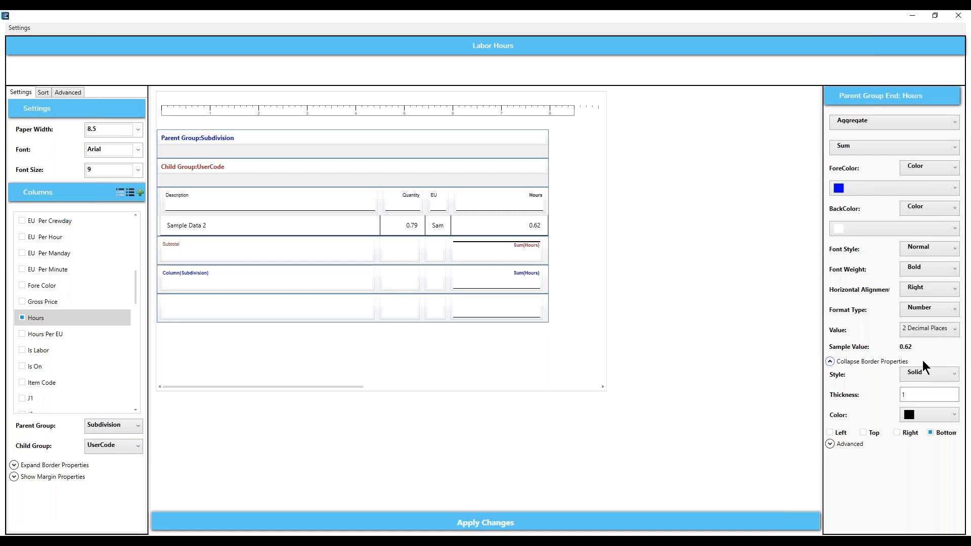
pyautogui.click(863, 433)
pyautogui.doubleClick(910, 393)
pyautogui.write('2')
pyautogui.click(930, 432)
pyautogui.click(651, 526)
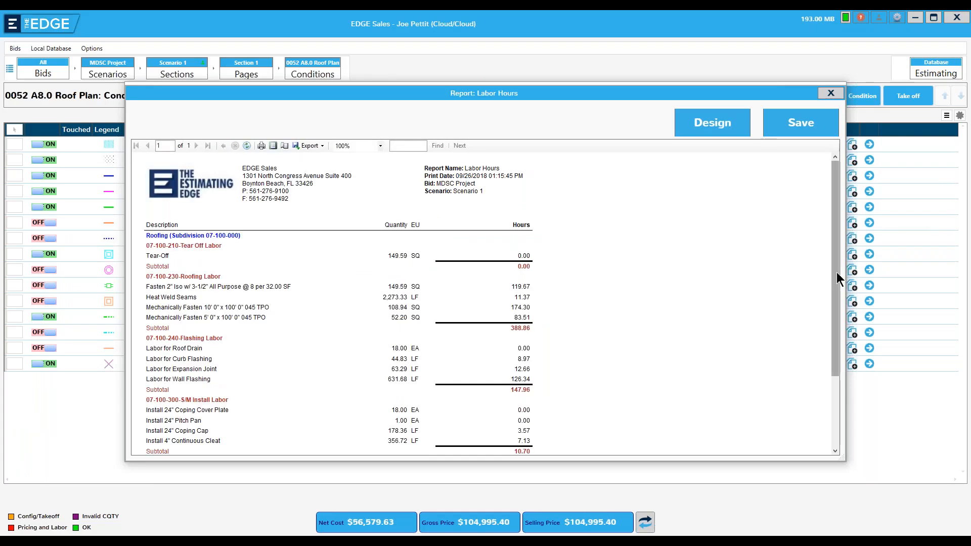
# - Check the Roofing subdivision total of 547.52 in the preview, then reopen the design layout
pyautogui.moveTo(839, 277); pyautogui.dragTo(836, 357)
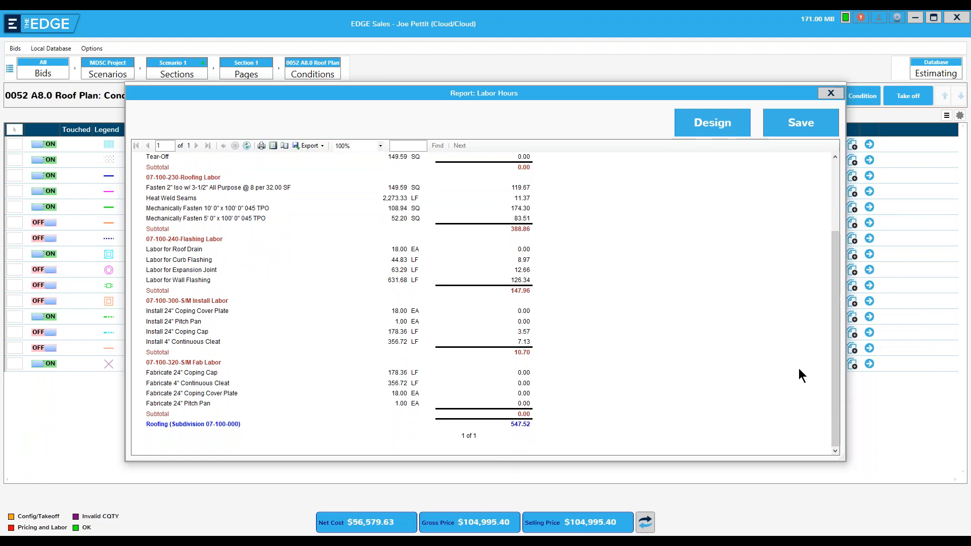
pyautogui.moveTo(839, 365); pyautogui.dragTo(839, 297)
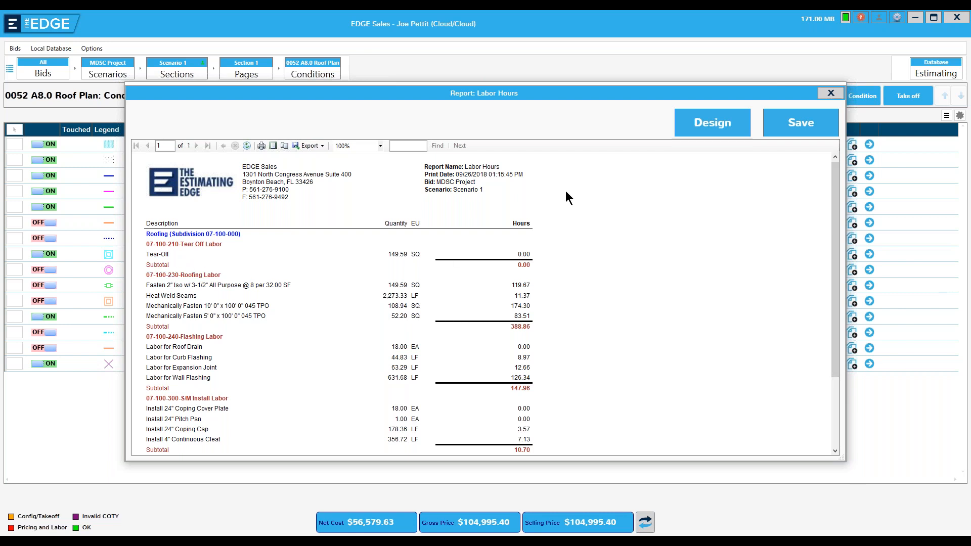
pyautogui.click(712, 126)
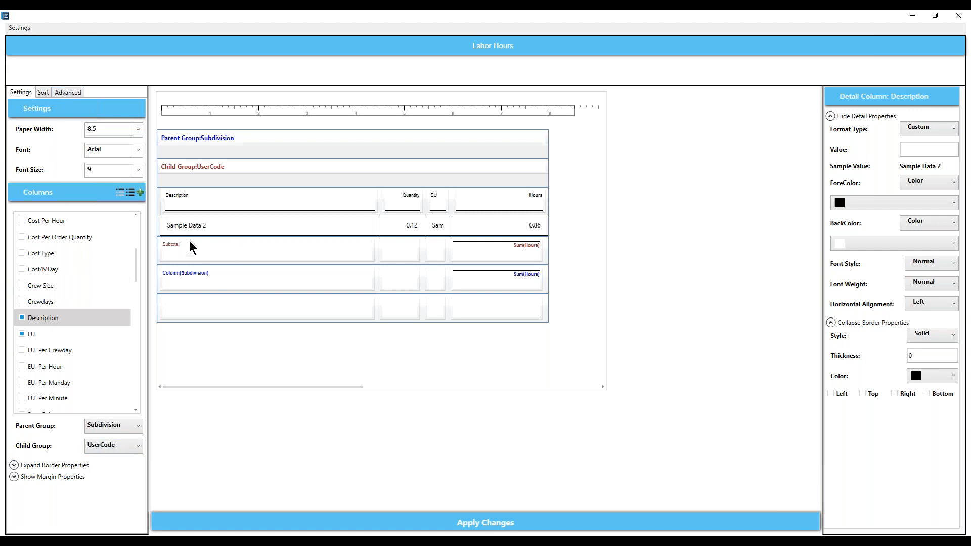
# - Set the Inner Group End row height to 40 under Advanced and regenerate the report
pyautogui.click(68, 93)
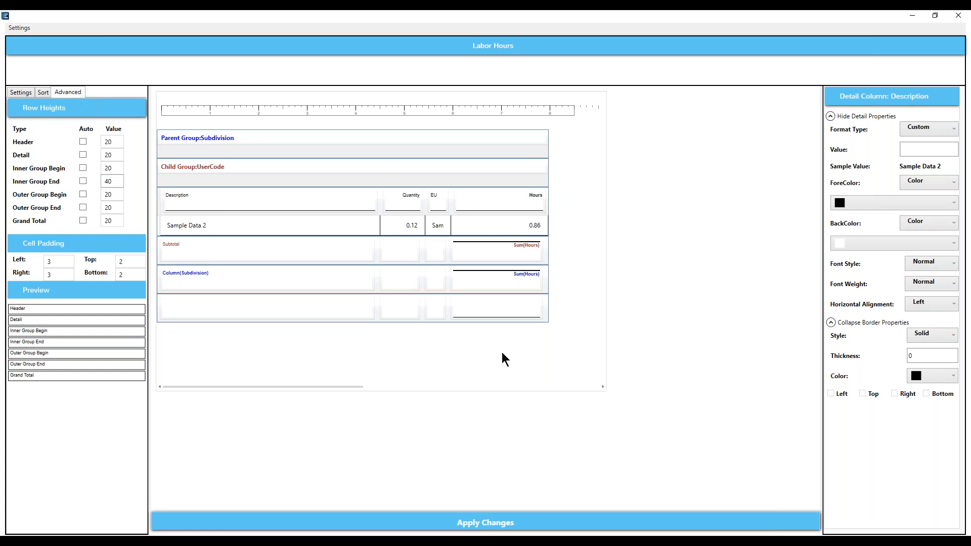
pyautogui.click(465, 526)
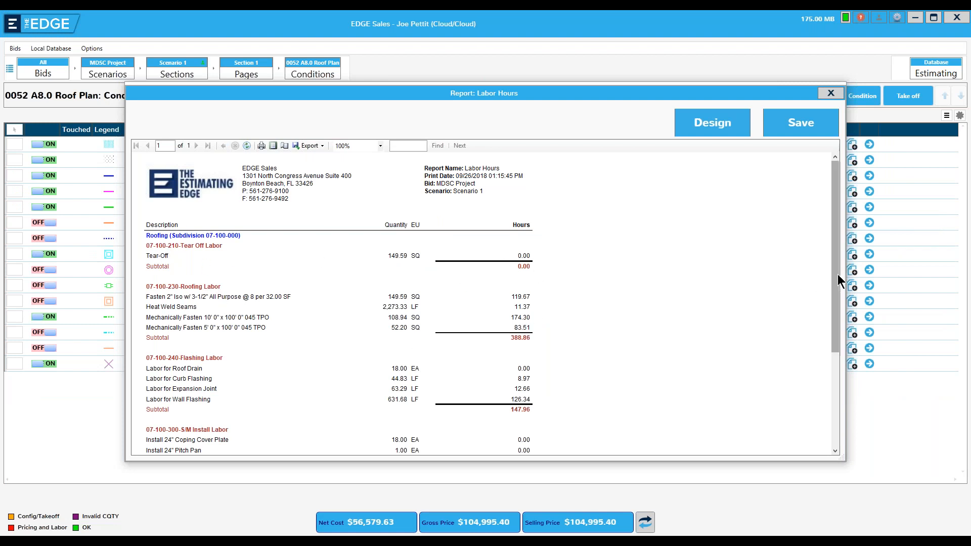
pyautogui.moveTo(837, 277); pyautogui.dragTo(832, 362)
# - Save the Labor Hours report from its preview and settings dialog, then close the Reports list
pyautogui.click(804, 123)
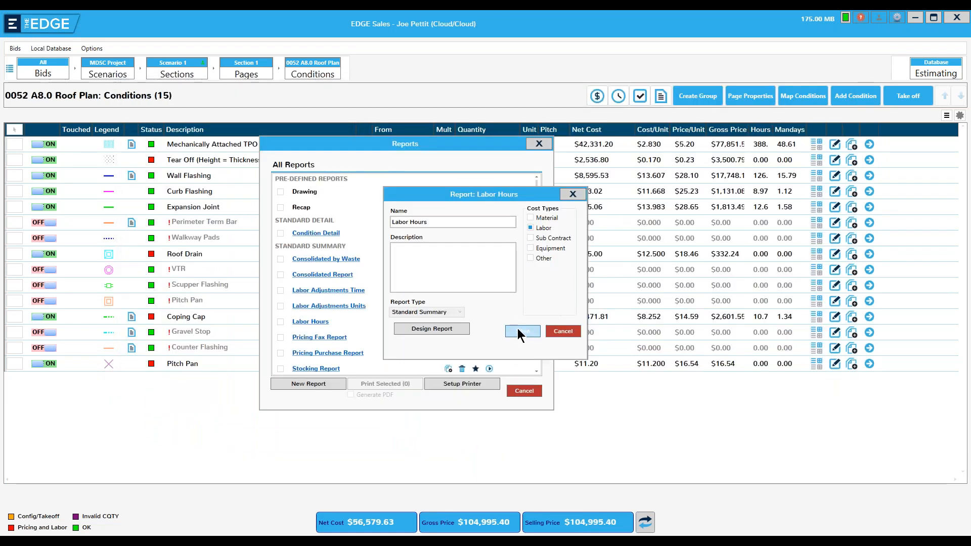
pyautogui.click(517, 330)
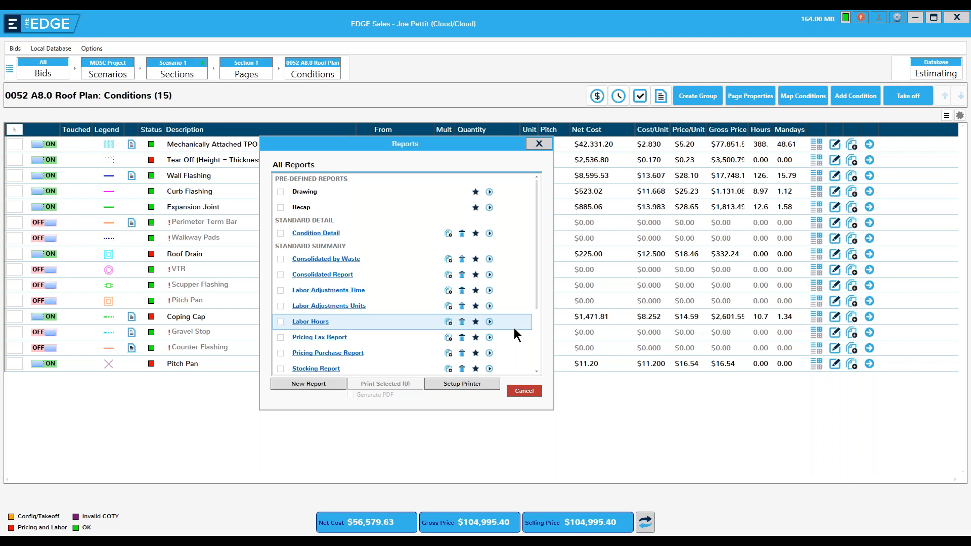
pyautogui.click(525, 390)
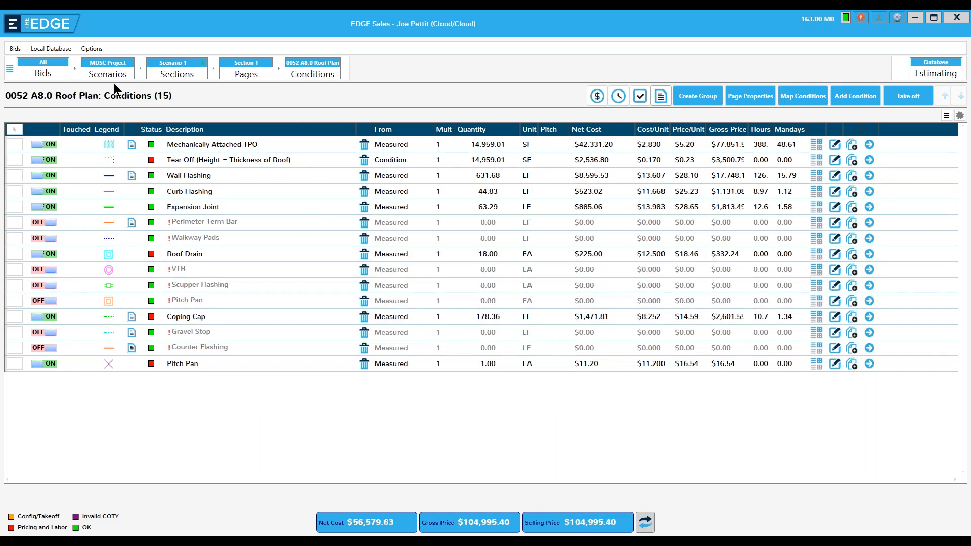
# - Open Options > Preferences on Company Info and browse for a logo without changing it
pyautogui.click(94, 48)
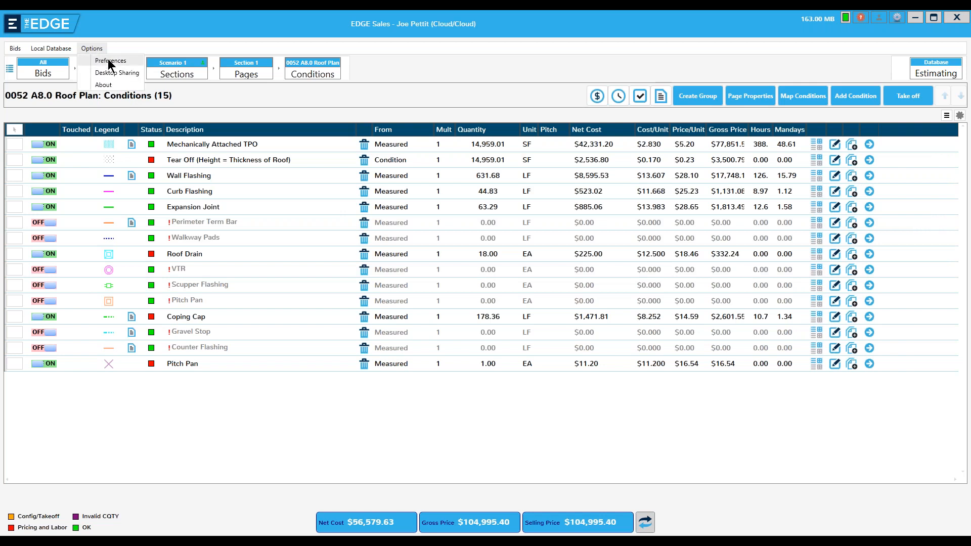
pyautogui.click(109, 61)
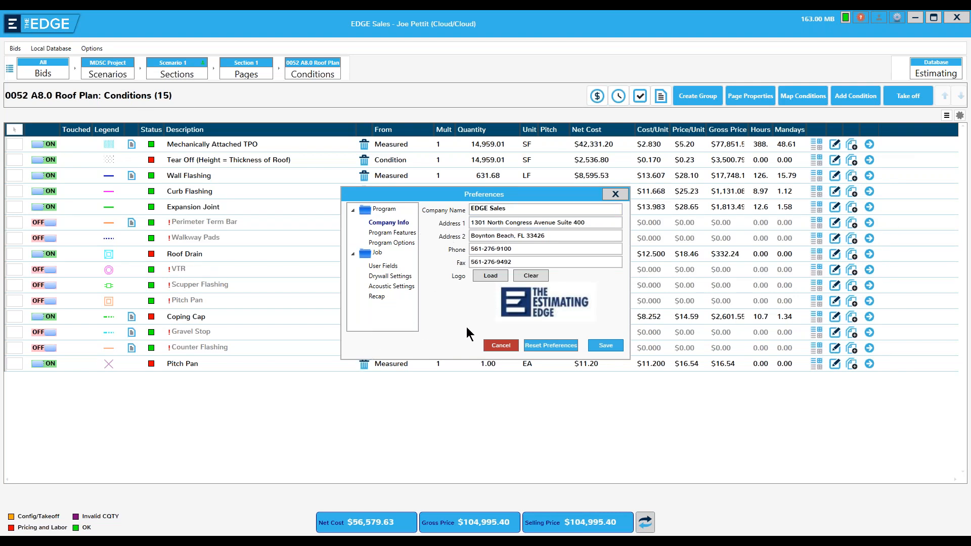
pyautogui.click(490, 275)
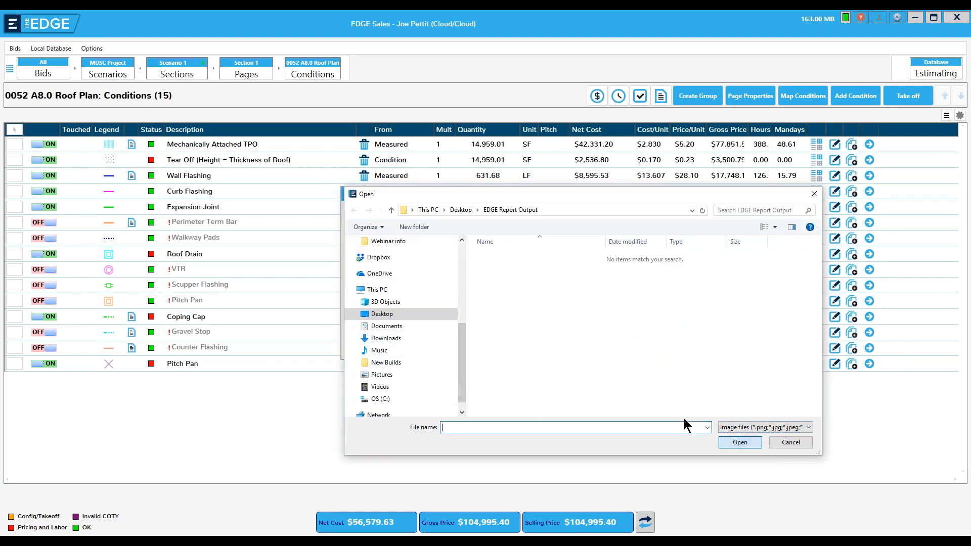
pyautogui.click(798, 443)
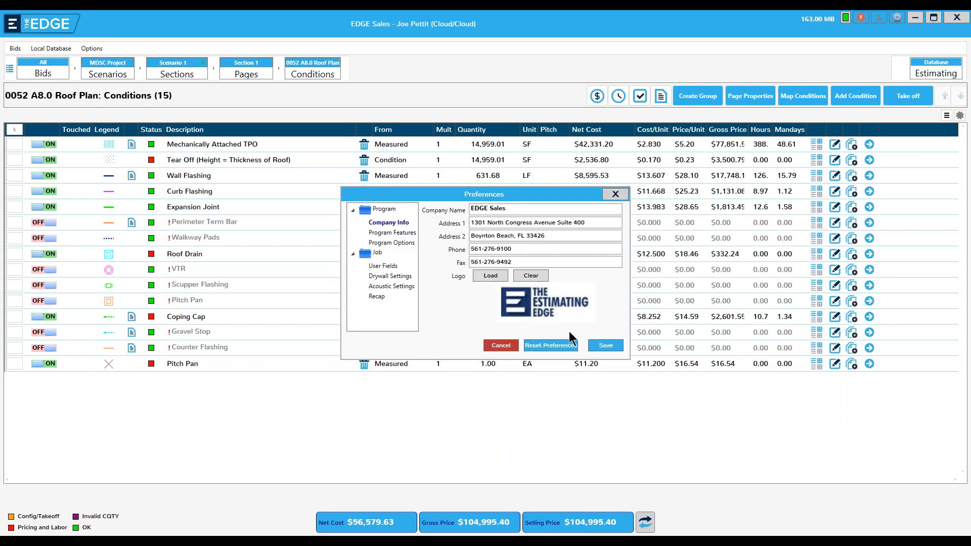
# - Save the preferences, preview the Recap report with the company header and logo, then close Reports
pyautogui.click(606, 345)
pyautogui.click(660, 93)
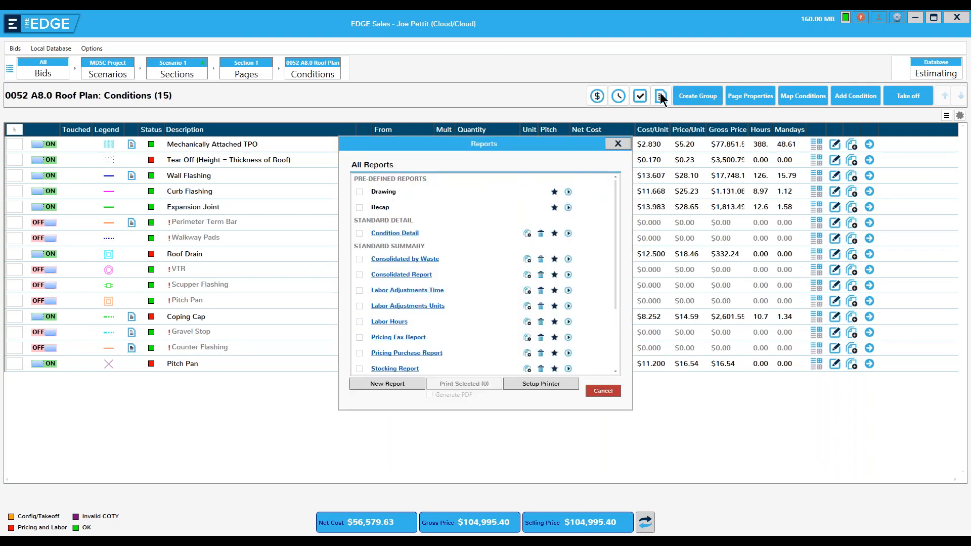
pyautogui.click(569, 208)
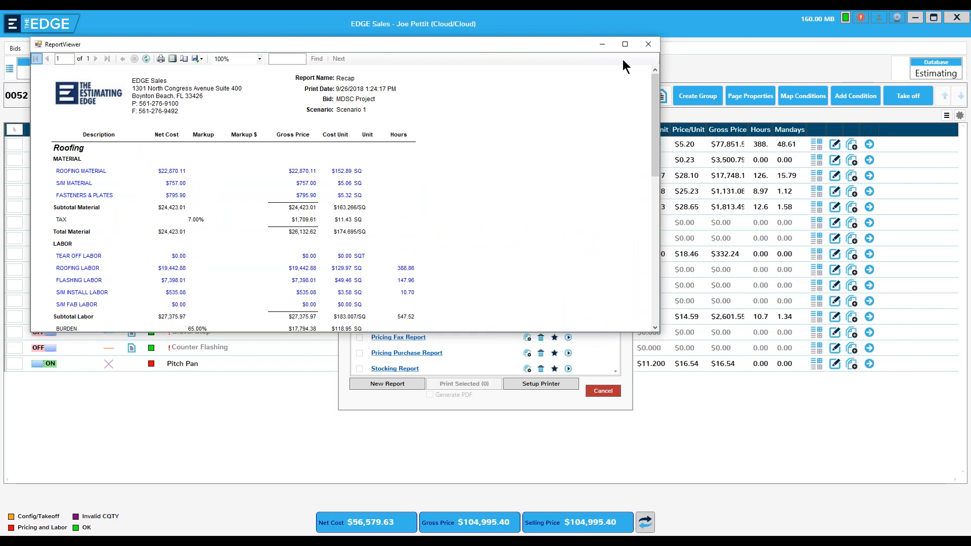
pyautogui.click(649, 45)
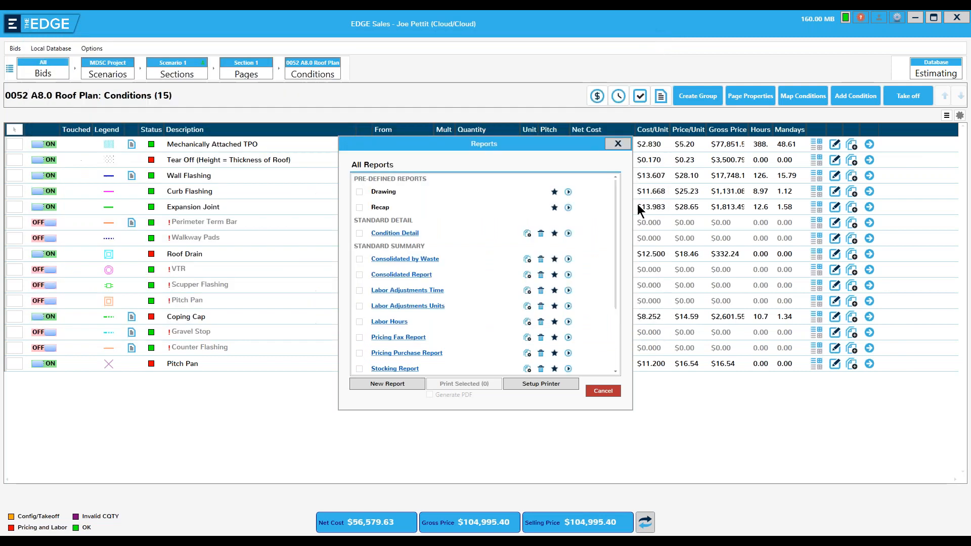
pyautogui.click(617, 145)
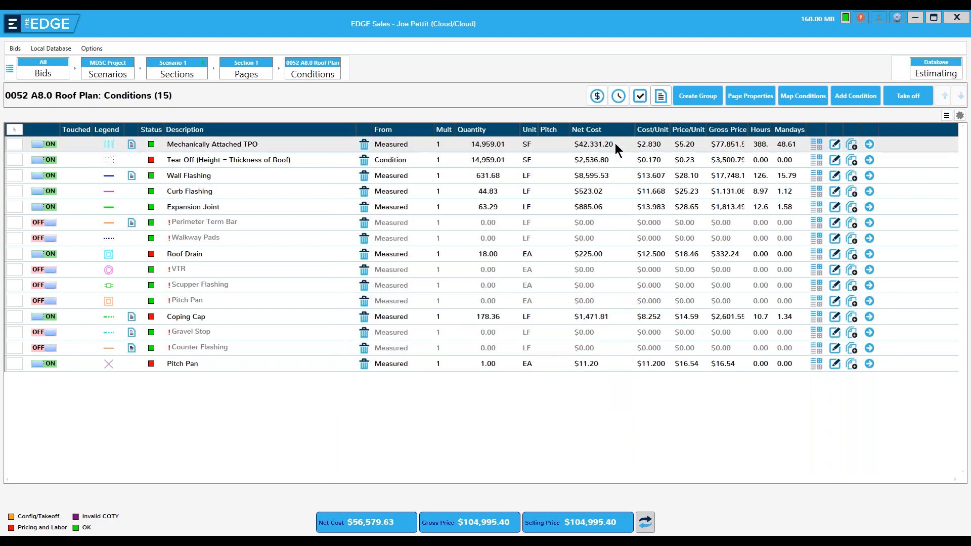